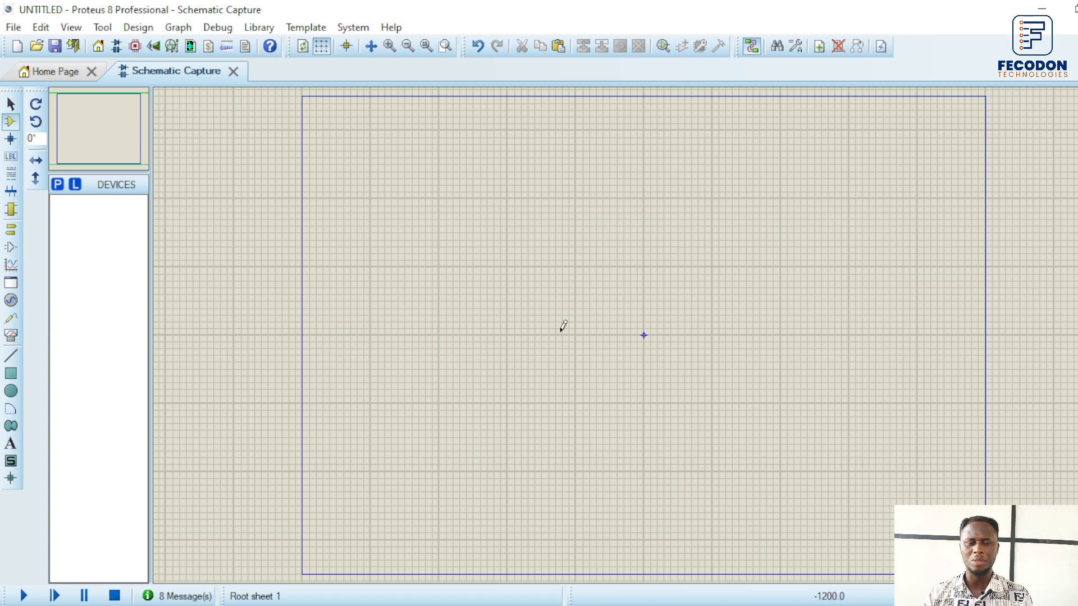
- Search the parts library for lm324 and add the LM324 op-amp from the OPAMP library to the device list
click(59, 186)
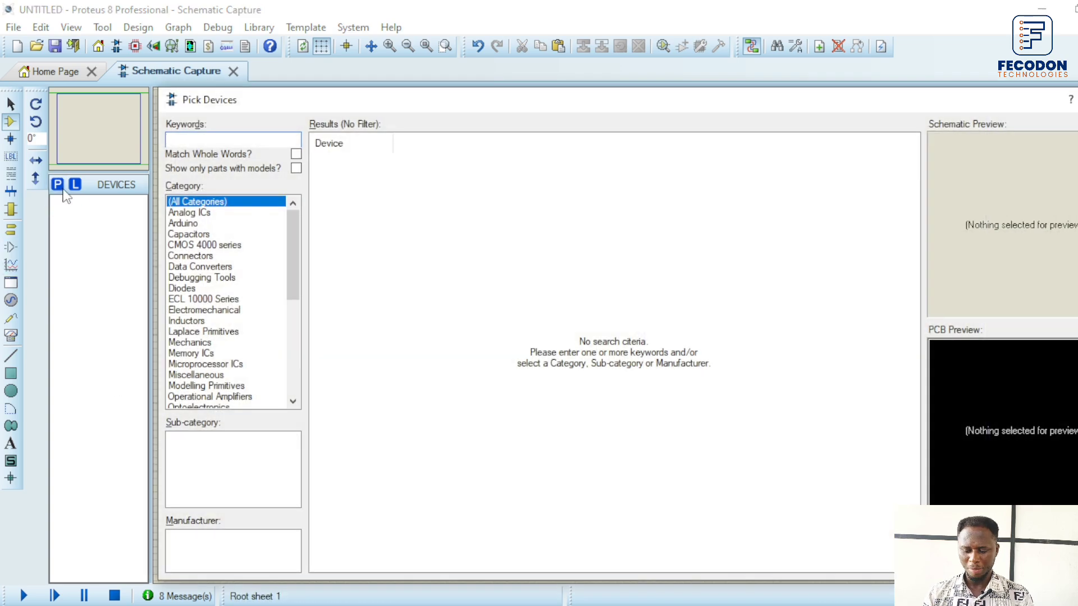
text(lm3)
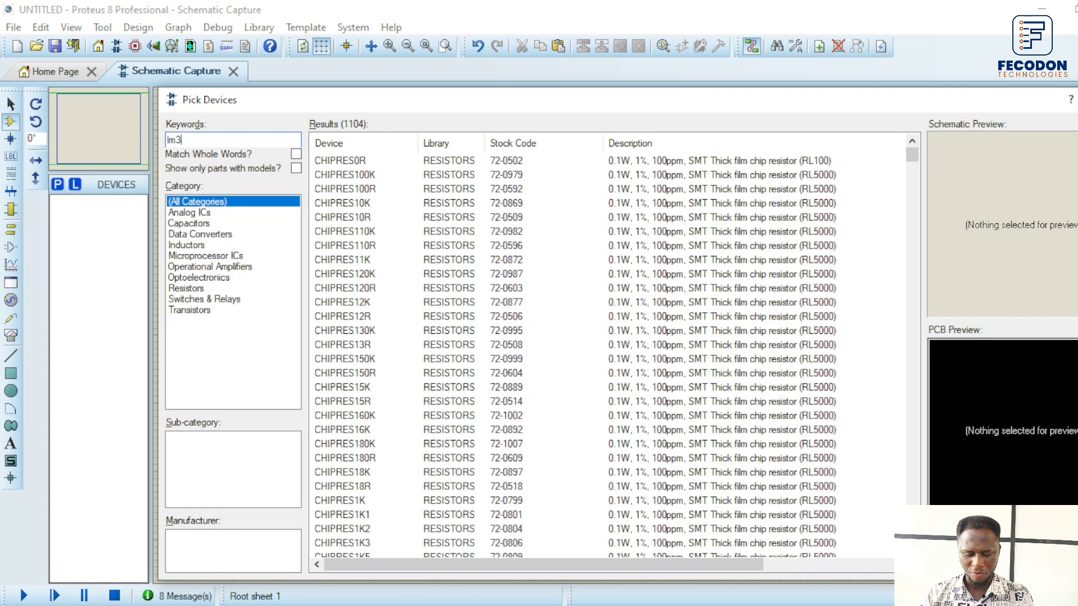
text(24)
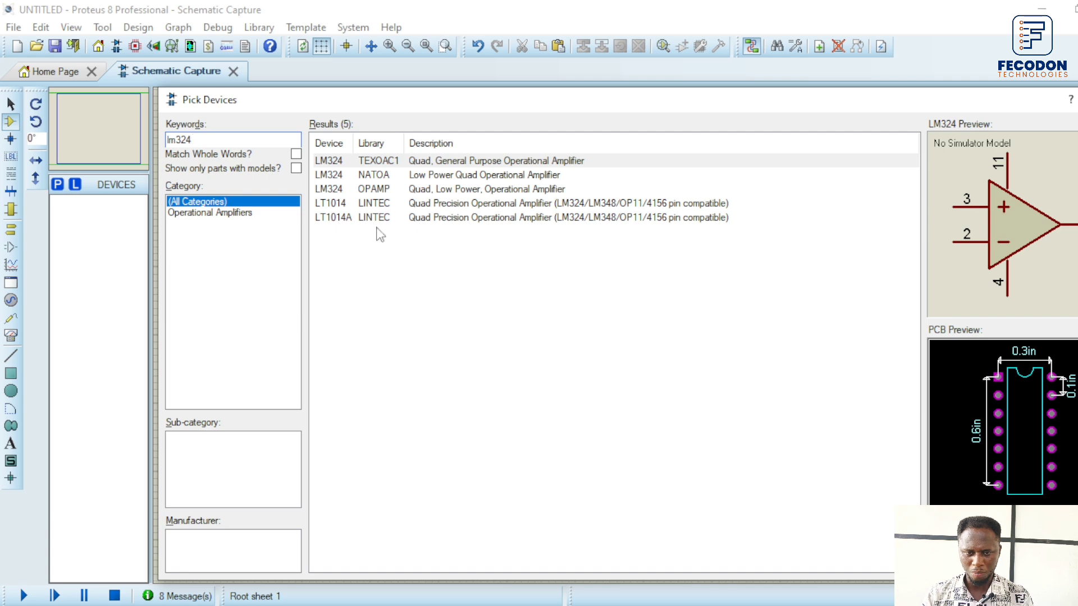
double_click(397, 190)
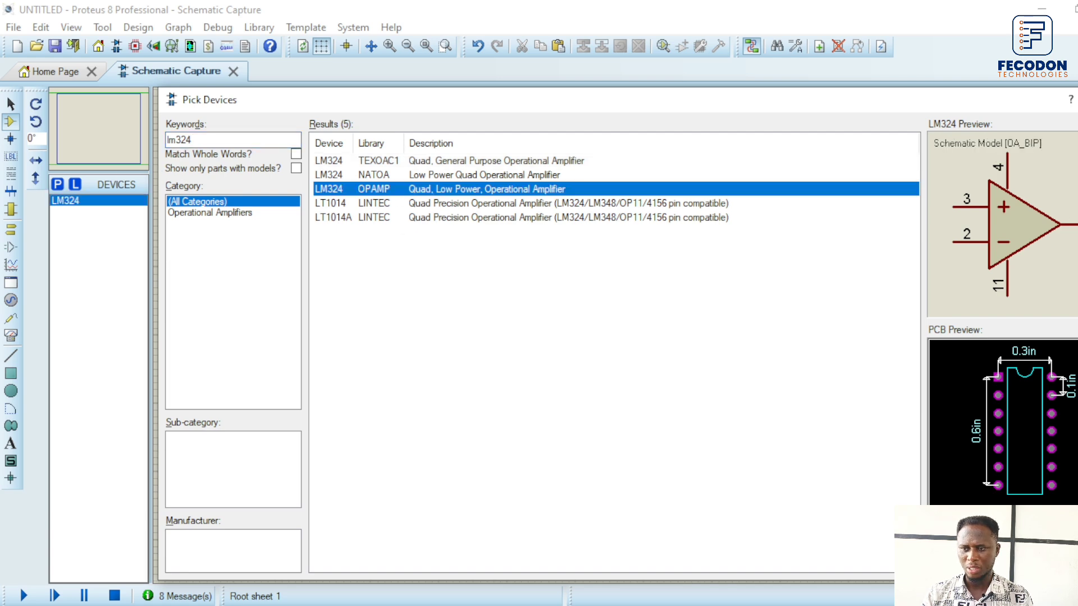
click(1035, 566)
- Place one LM324 op-amp on the sheet, above and to the left of the sheet's origin
click(359, 350)
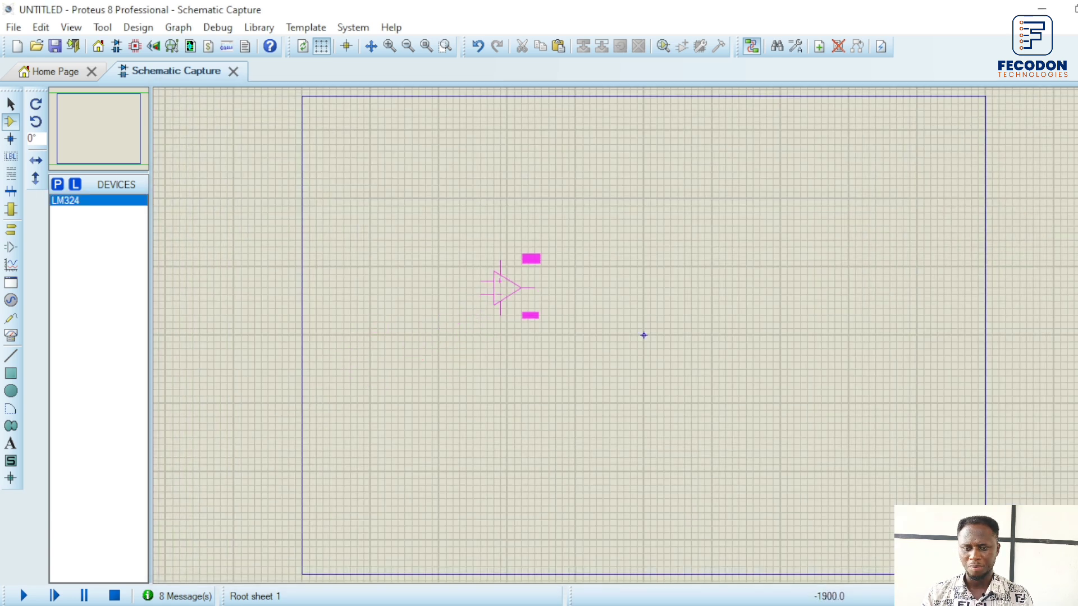
click(521, 283)
scroll(521, 289, up, 1)
scroll(643, 345, up, 1)
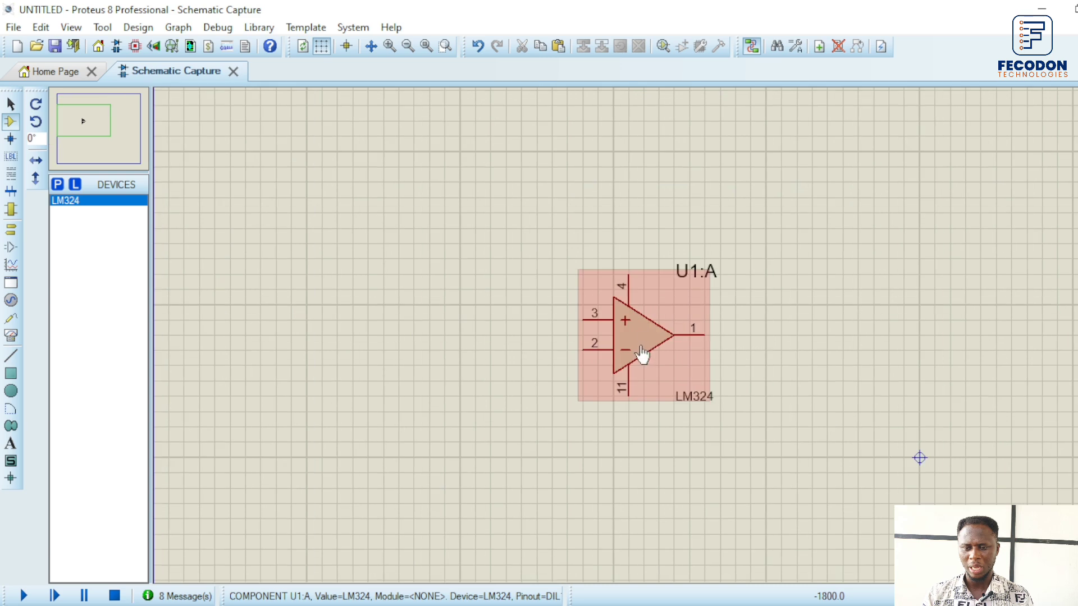
scroll(842, 516, down, 1)
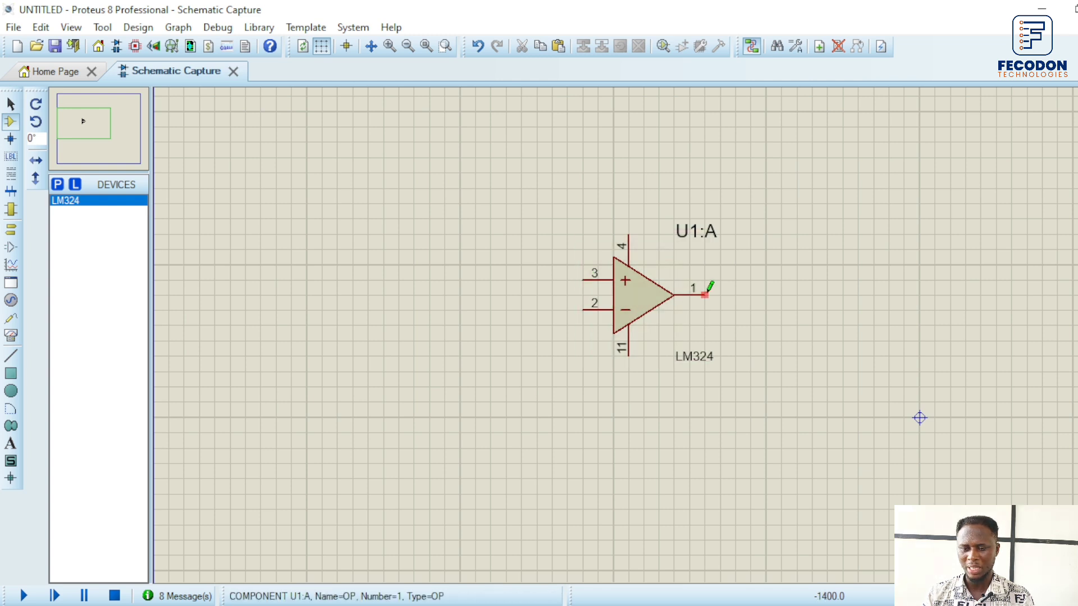
- Draw short horizontal wire stubs ending in junction dots from the op-amp's input pins 3 and 2 and output pin 1
click(562, 277)
double_click(552, 280)
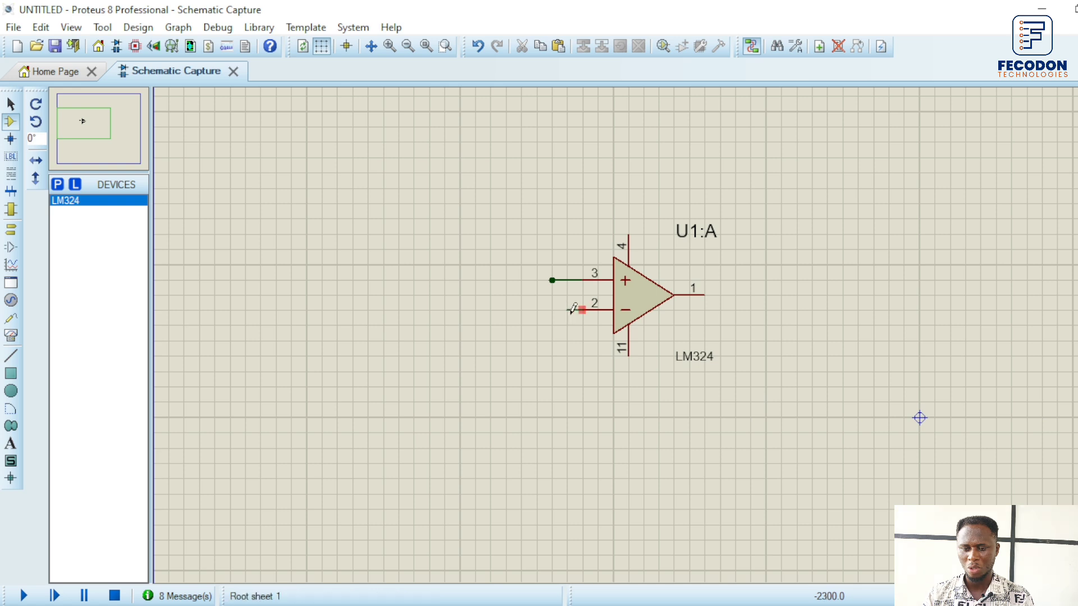
click(573, 309)
double_click(552, 310)
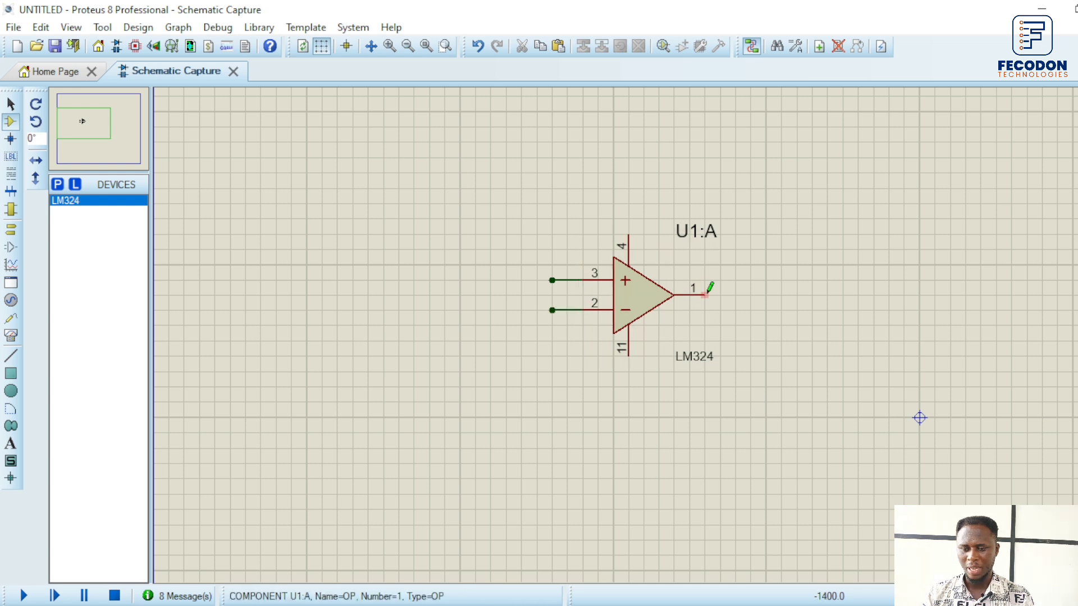
click(705, 294)
double_click(750, 294)
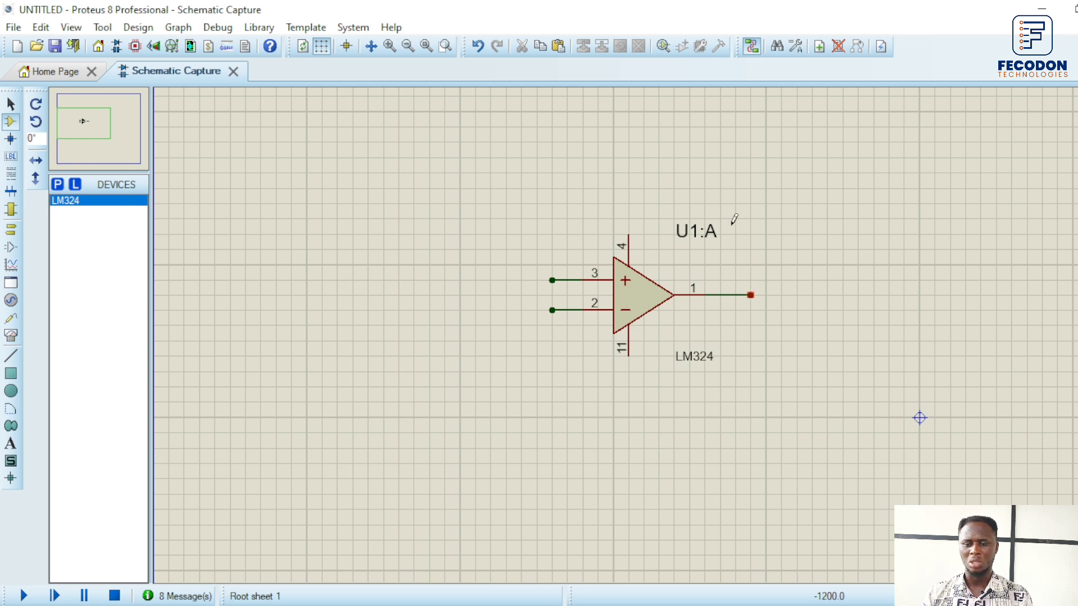
drag(506, 173, 812, 387)
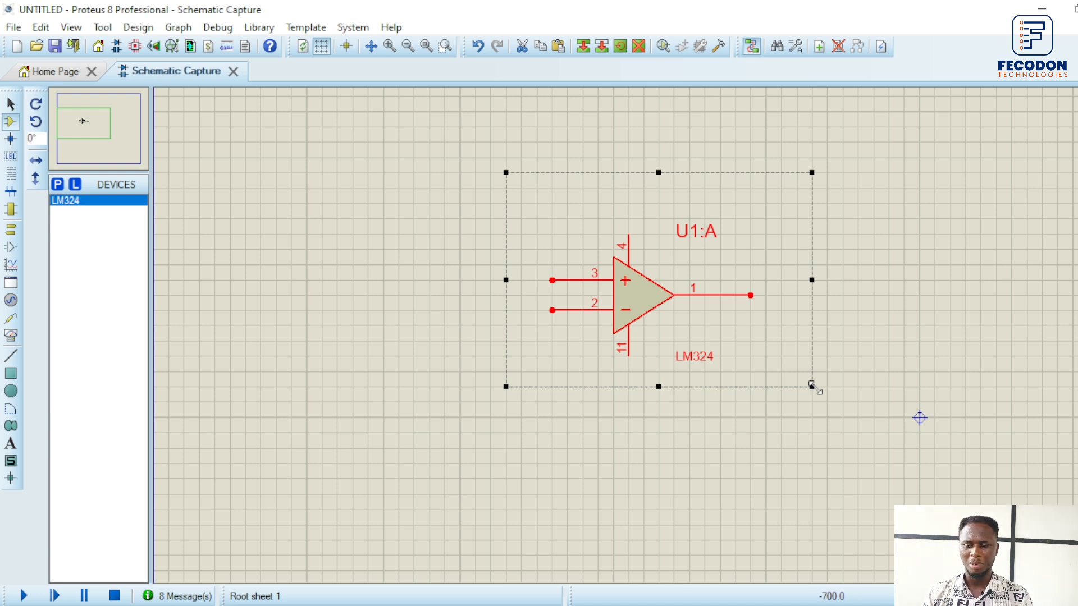
click(845, 357)
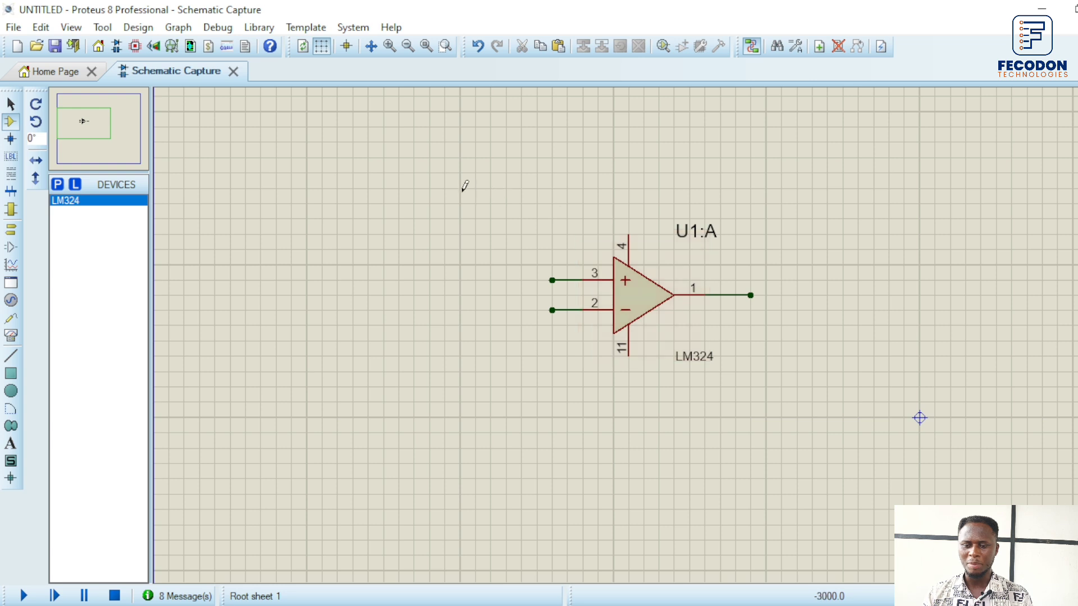
drag(460, 189, 893, 398)
click(921, 368)
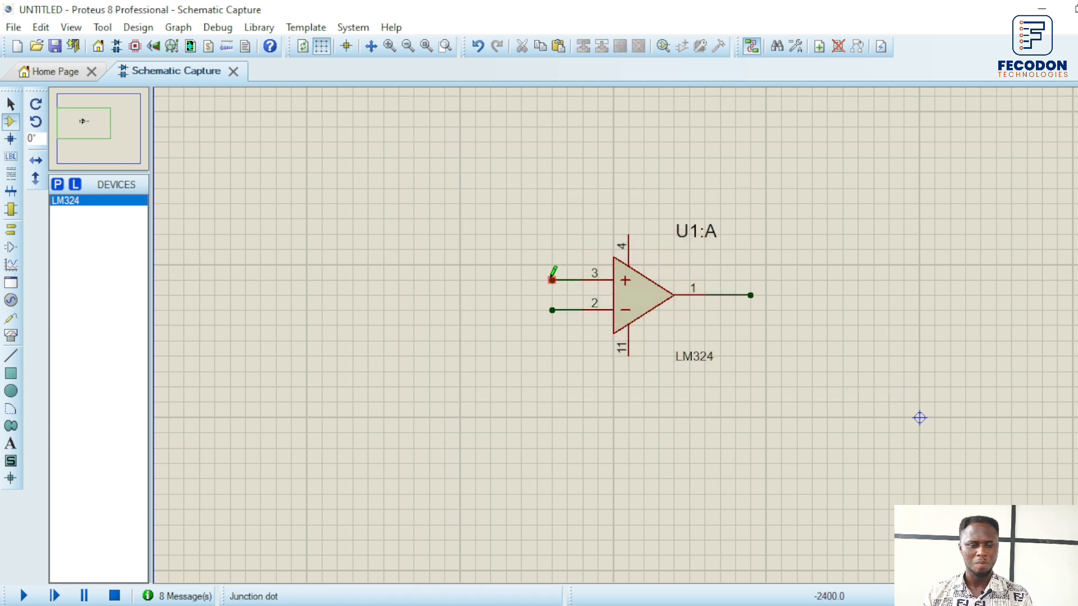
- Add the BATTERY DC voltage source from the ACTIVE library to the device list, replacing the multi-cell DEVICE version
click(57, 184)
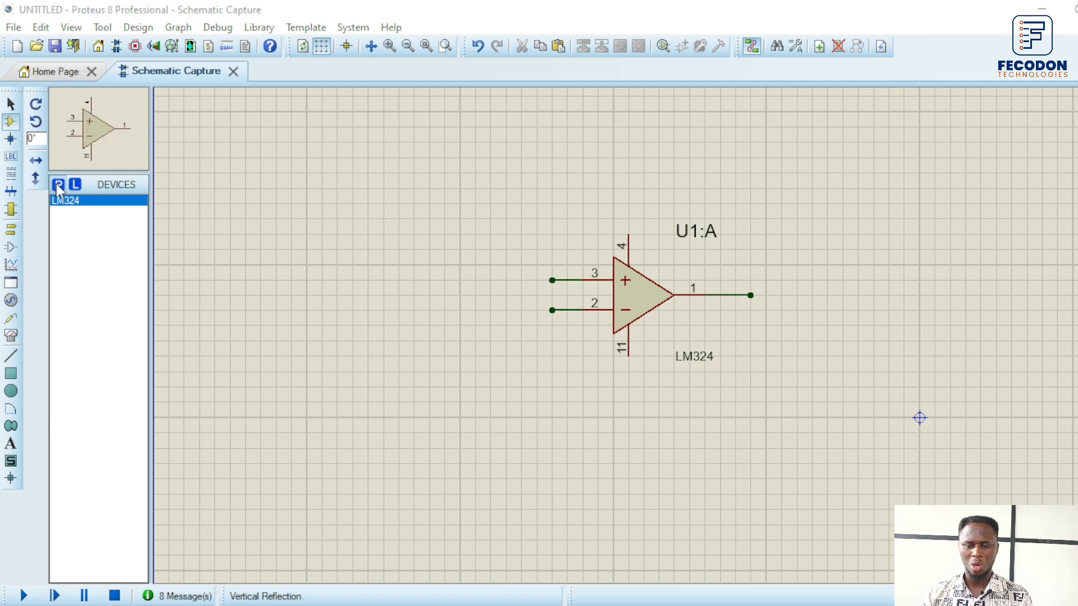
text(battery)
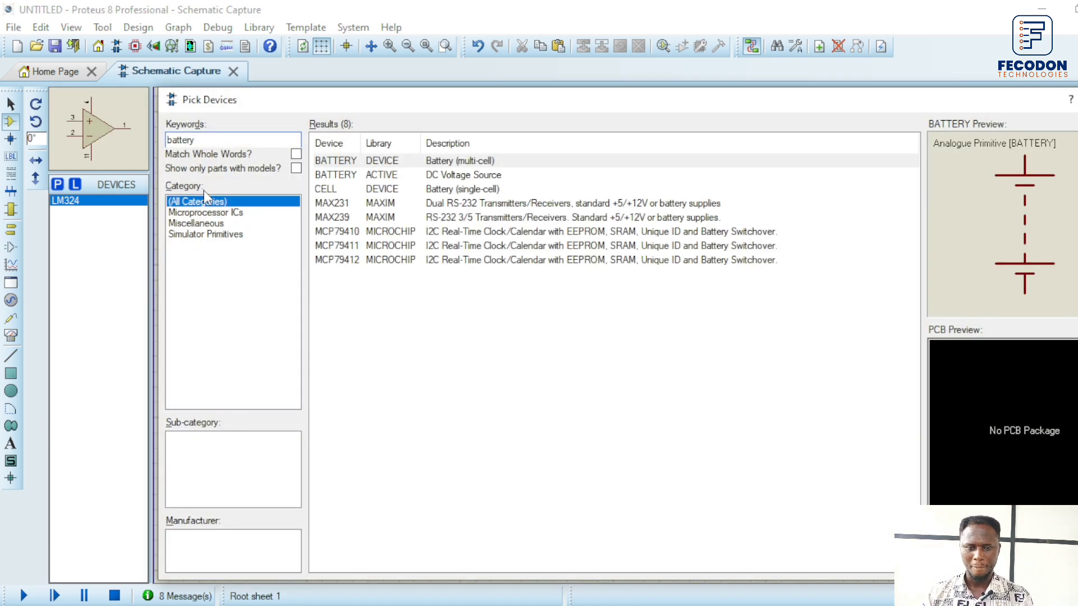
double_click(440, 162)
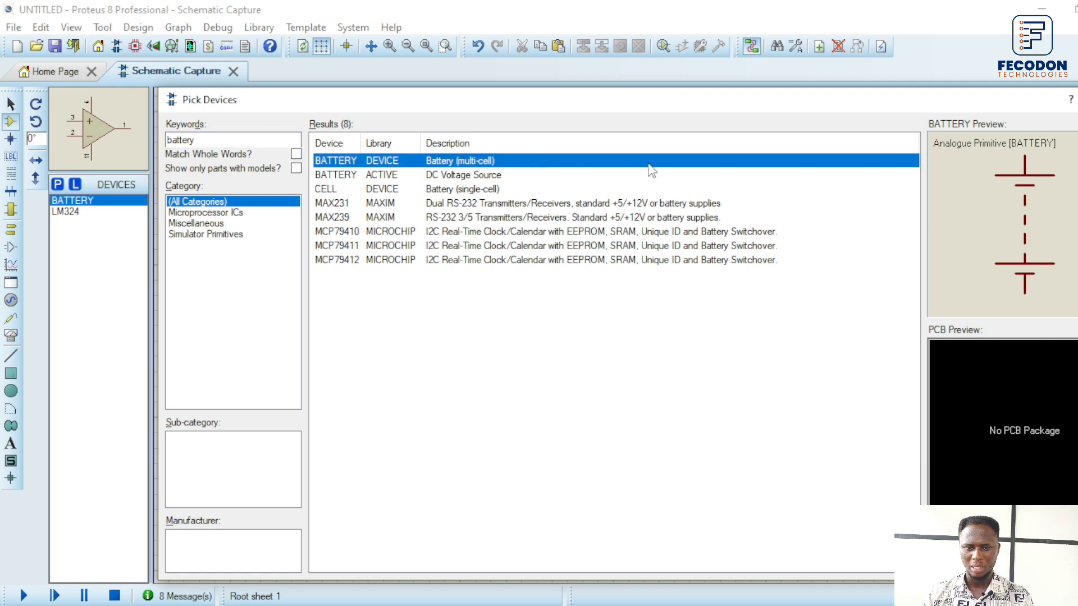
double_click(416, 179)
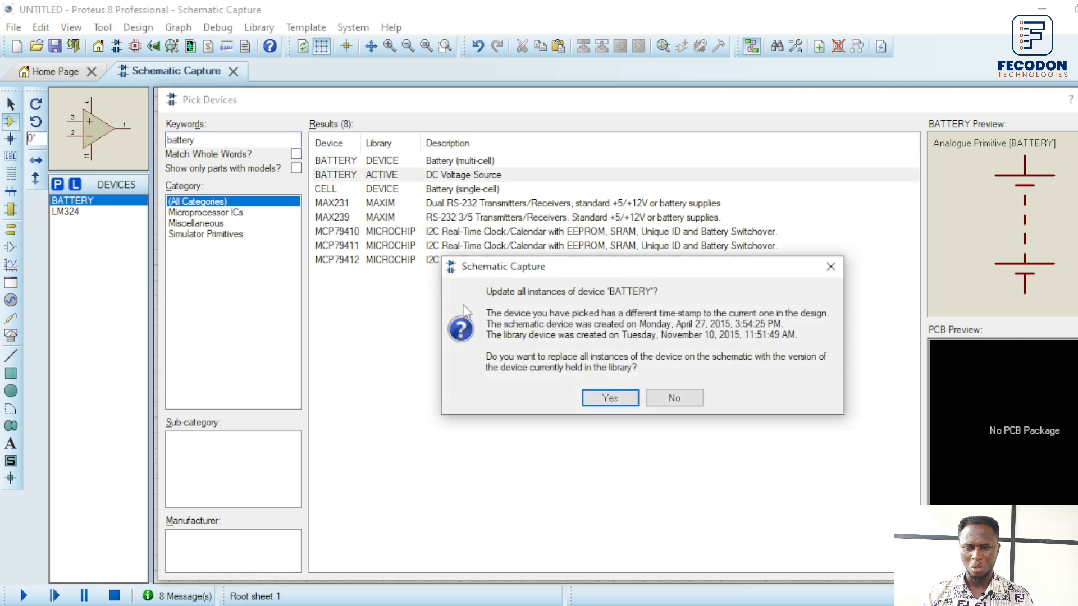
click(621, 398)
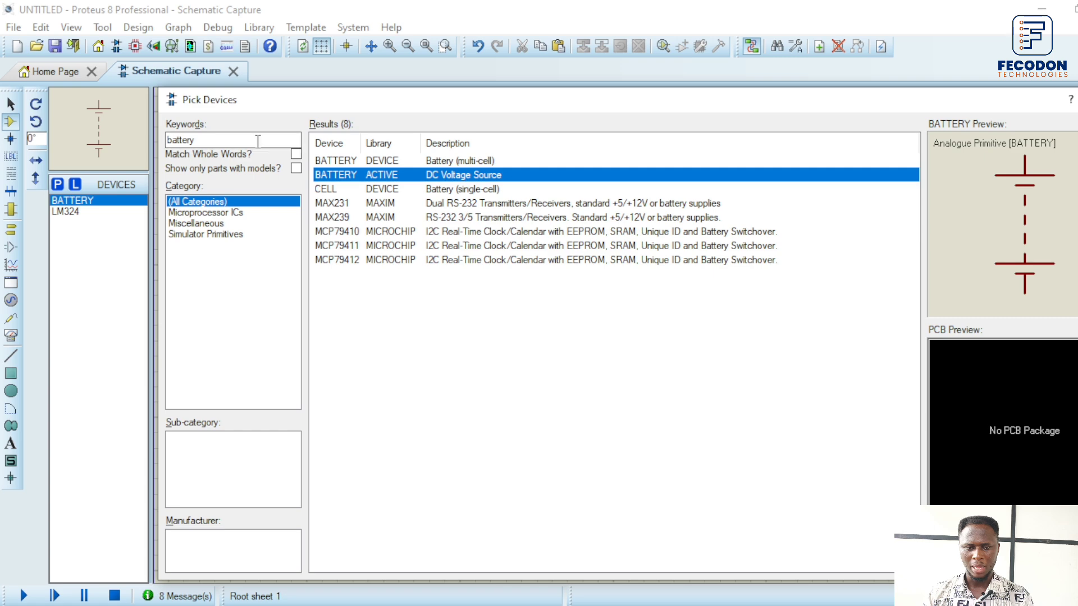
- Search the parts library for pot, add the POT-HG interactive potentiometer to the device list, and close the part picker
drag(257, 140, 149, 140)
text(pot)
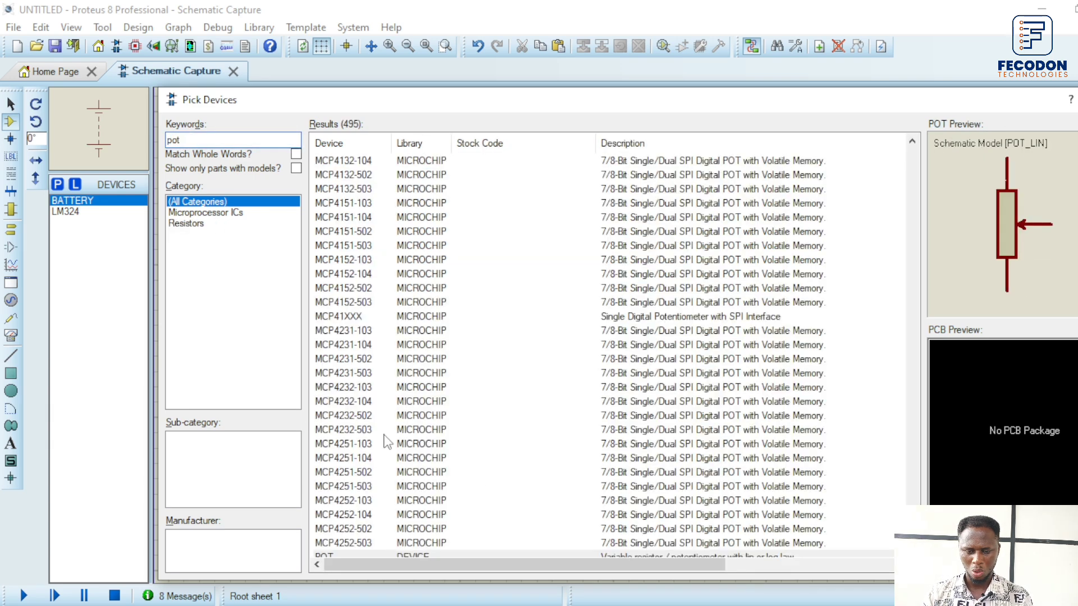
scroll(485, 529, down, 1)
scroll(484, 529, down, 1)
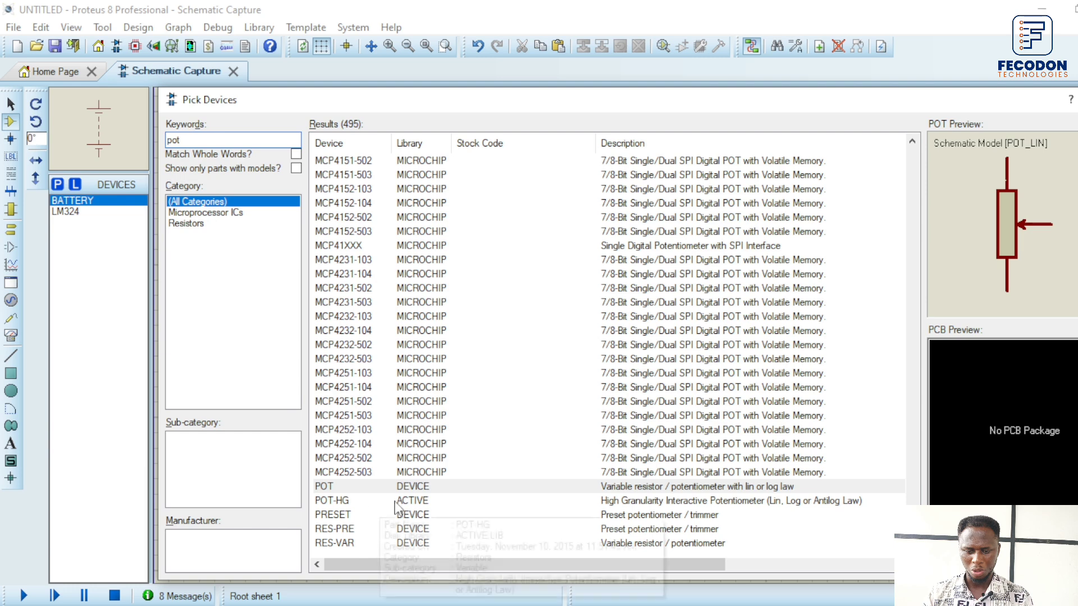
double_click(404, 501)
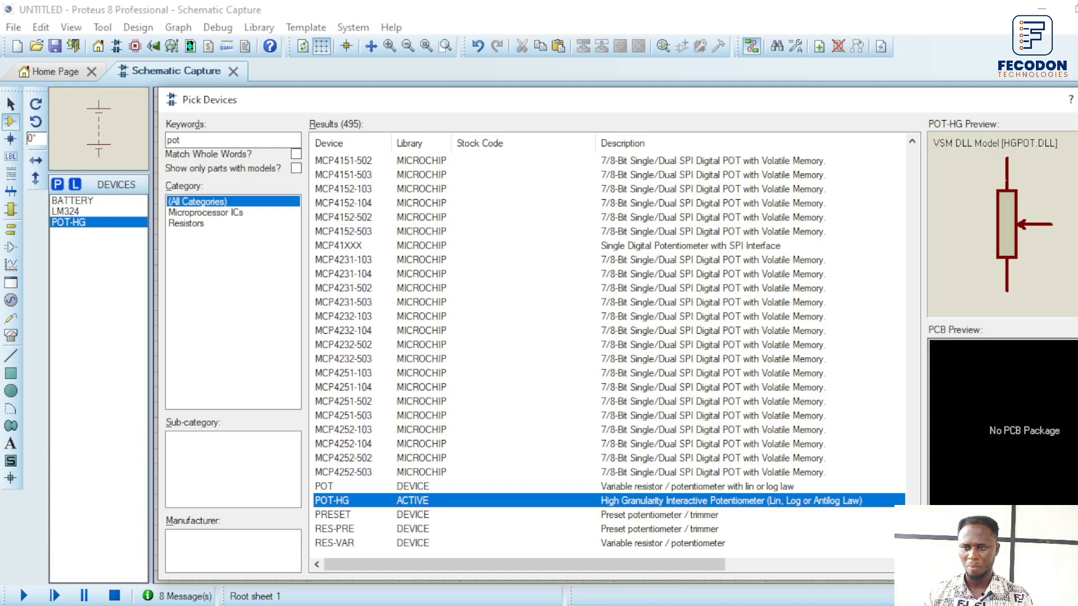
click(1032, 566)
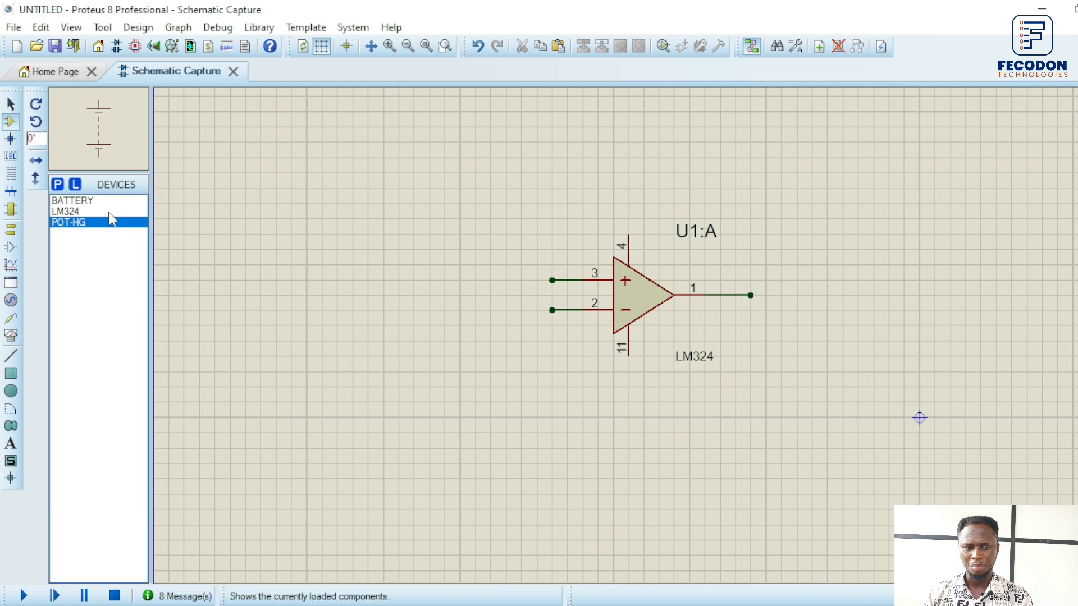
- Place a single battery well to the left of the op-amp
click(73, 201)
click(288, 278)
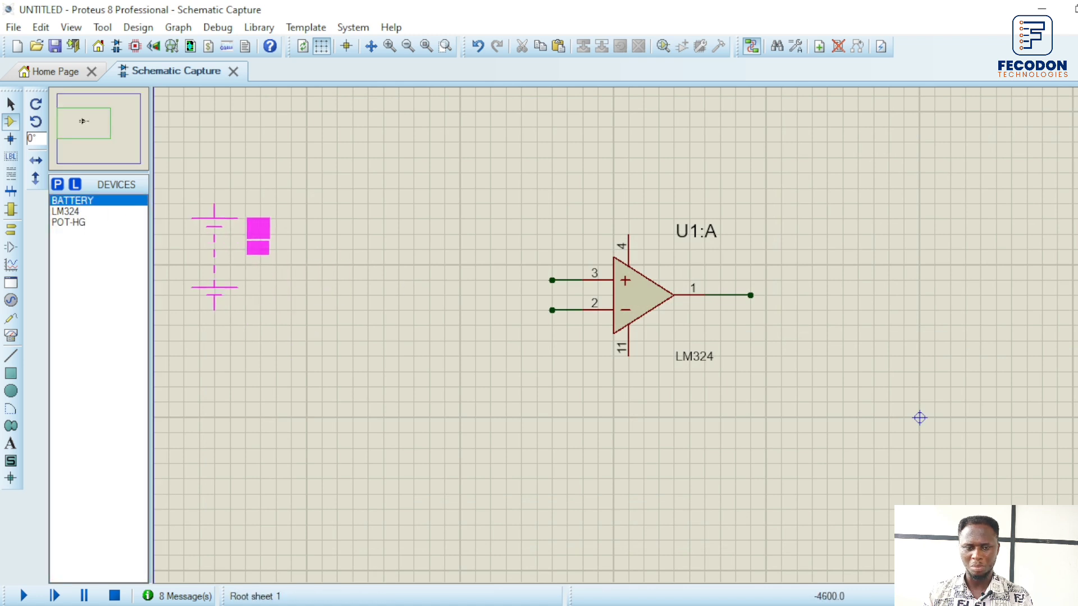
click(214, 256)
click(377, 254)
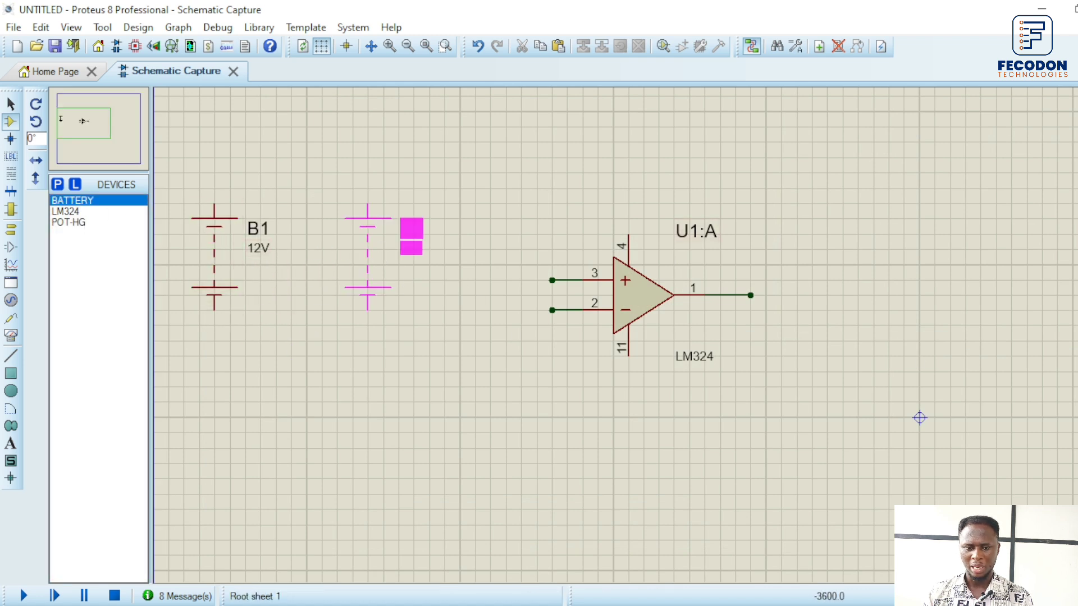
right_click(376, 254)
- Place two POT-HG potentiometers between the battery and the op-amp, one directly below the other
click(69, 222)
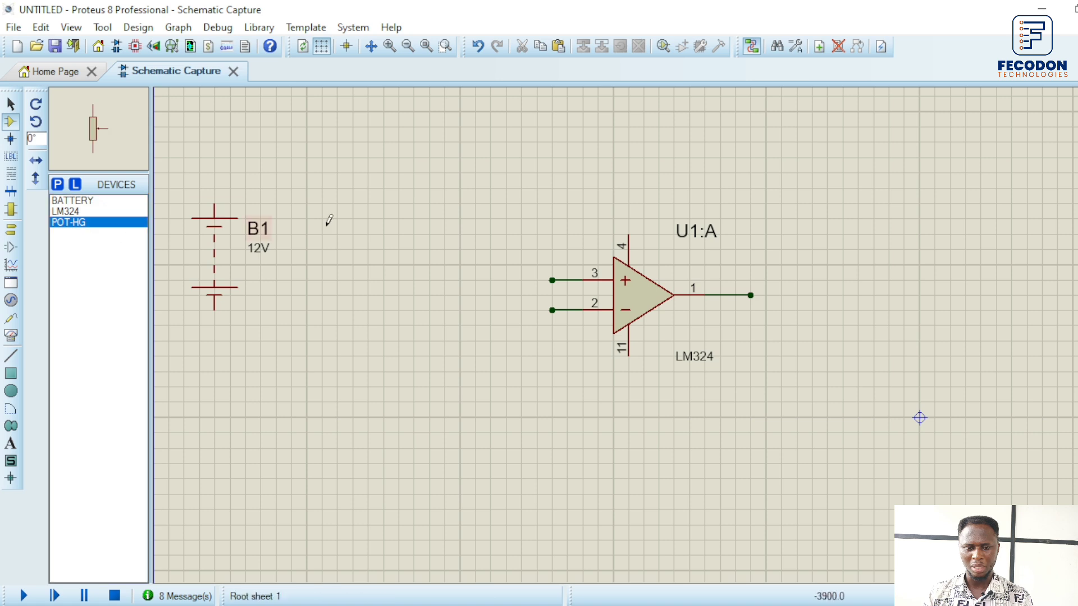
click(399, 234)
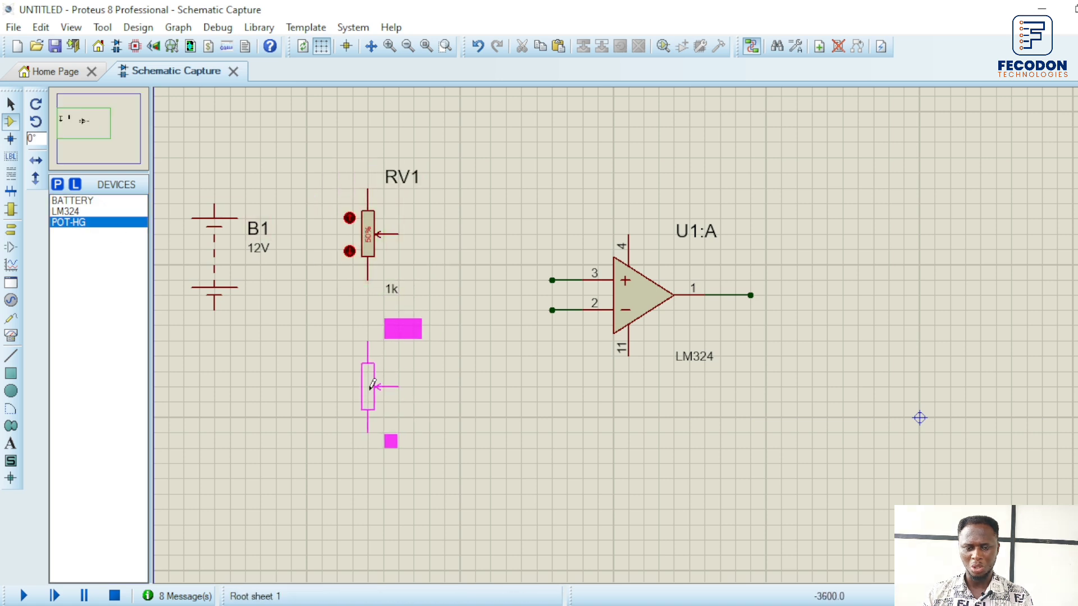
click(399, 387)
- Wire the wiper of RV2 to the op-amp's inverting input stub and the wiper of RV1 to the non-inverting input stub
click(399, 387)
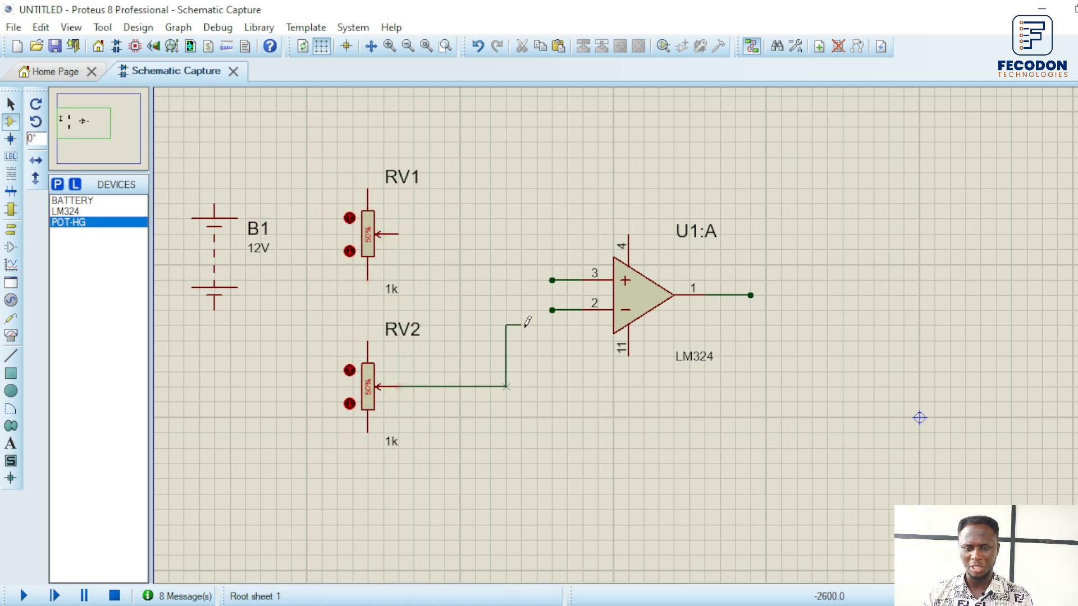
click(545, 309)
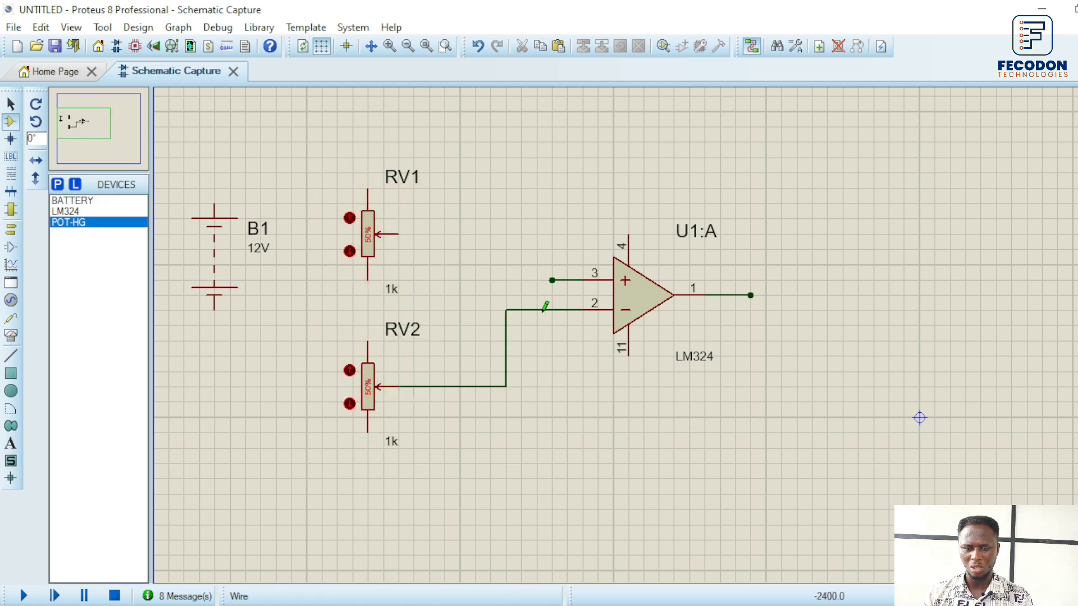
click(398, 235)
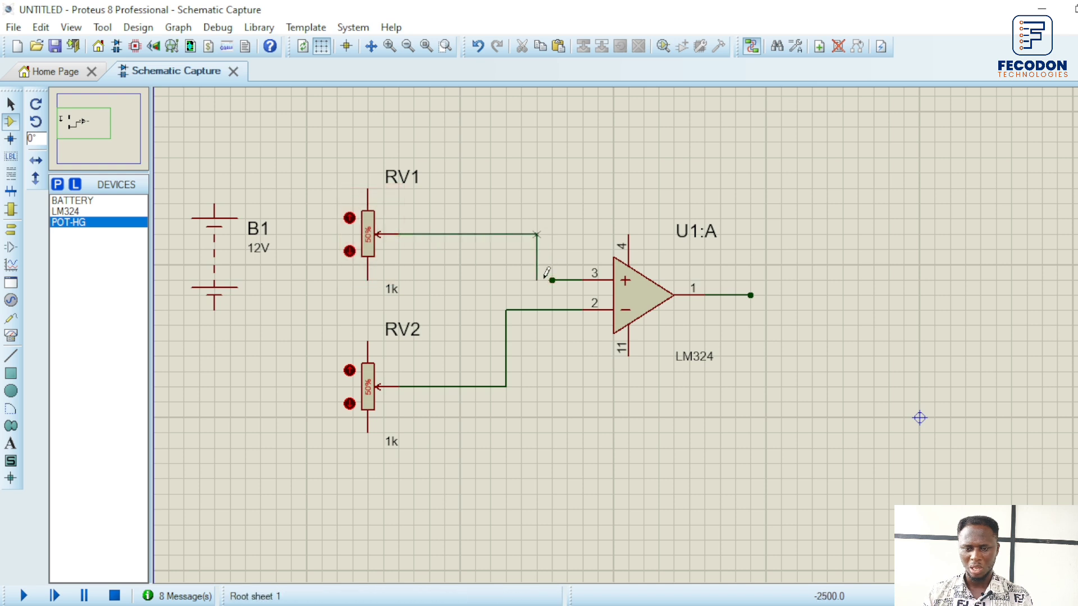
click(547, 279)
- Adjust the wiper position of potentiometer RV1 to 53%
click(349, 218)
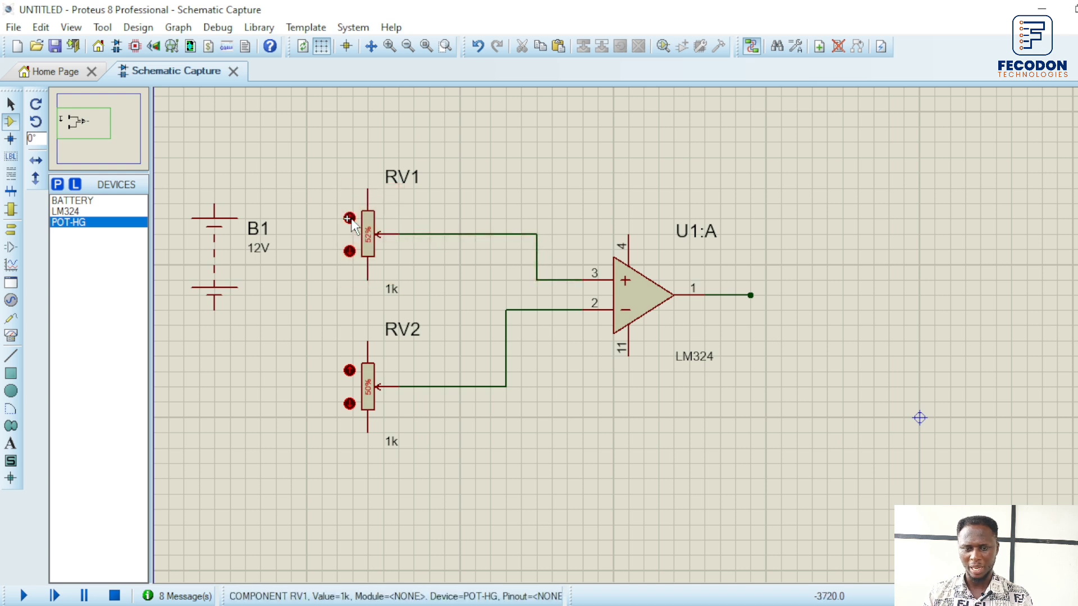
click(349, 252)
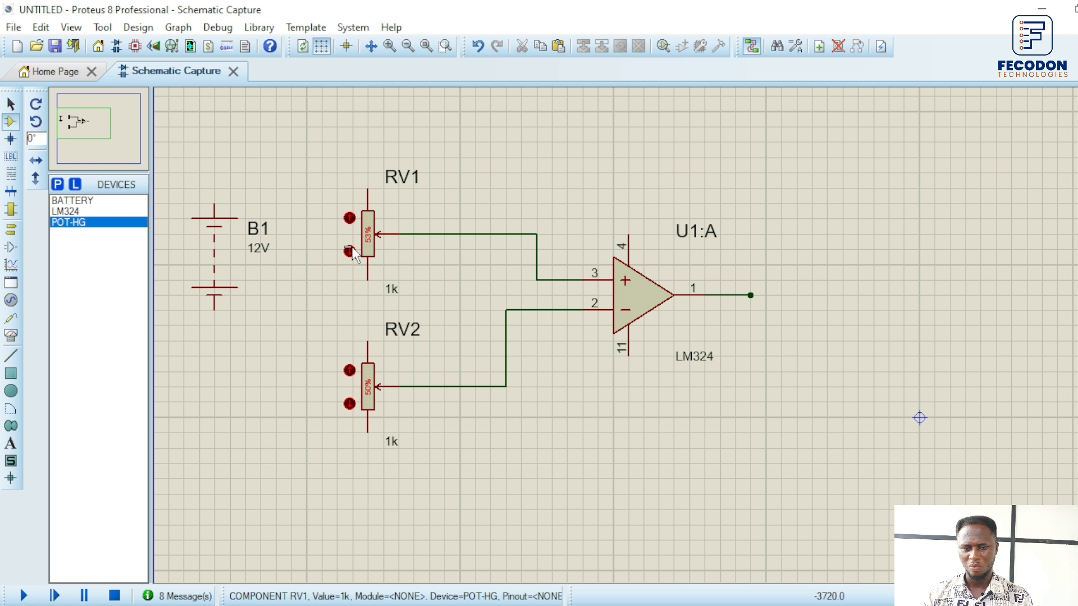
- Wire the battery's upper terminal to the top of RV1 and branch from that wire to the top of RV2
click(215, 204)
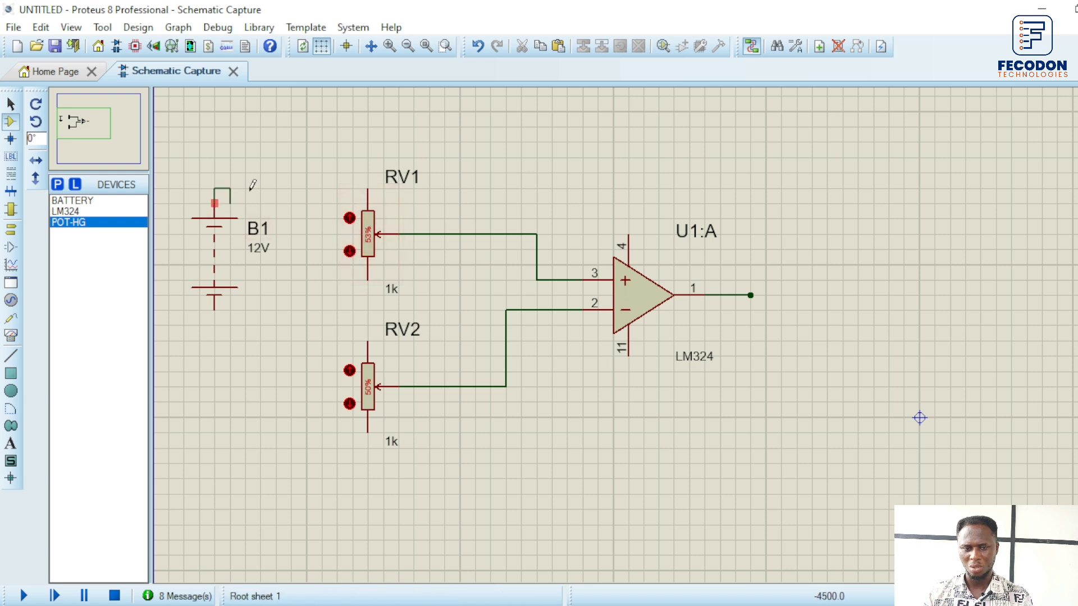
click(369, 172)
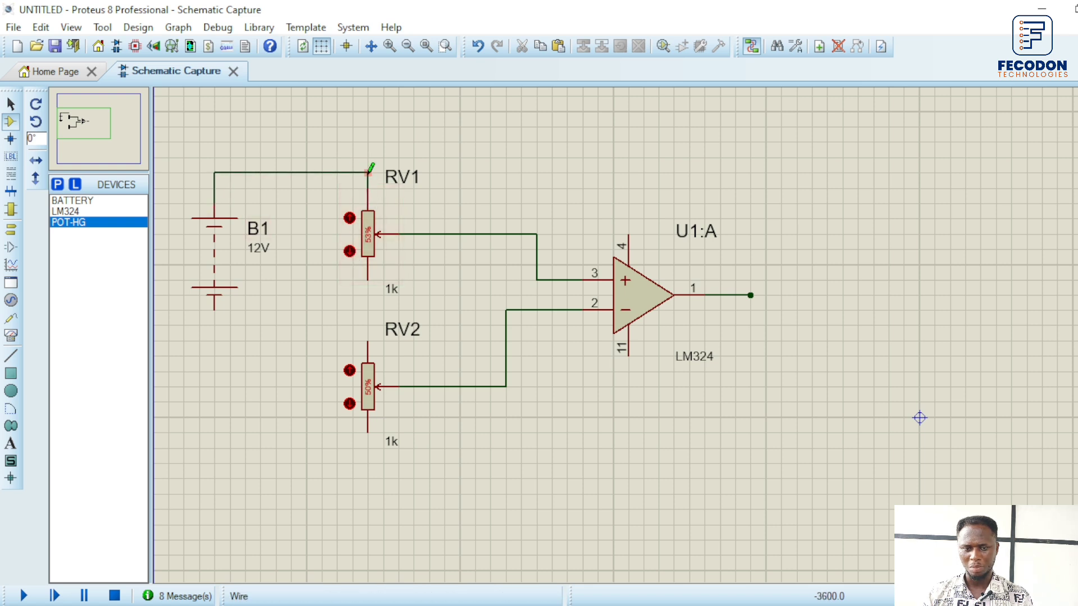
click(322, 172)
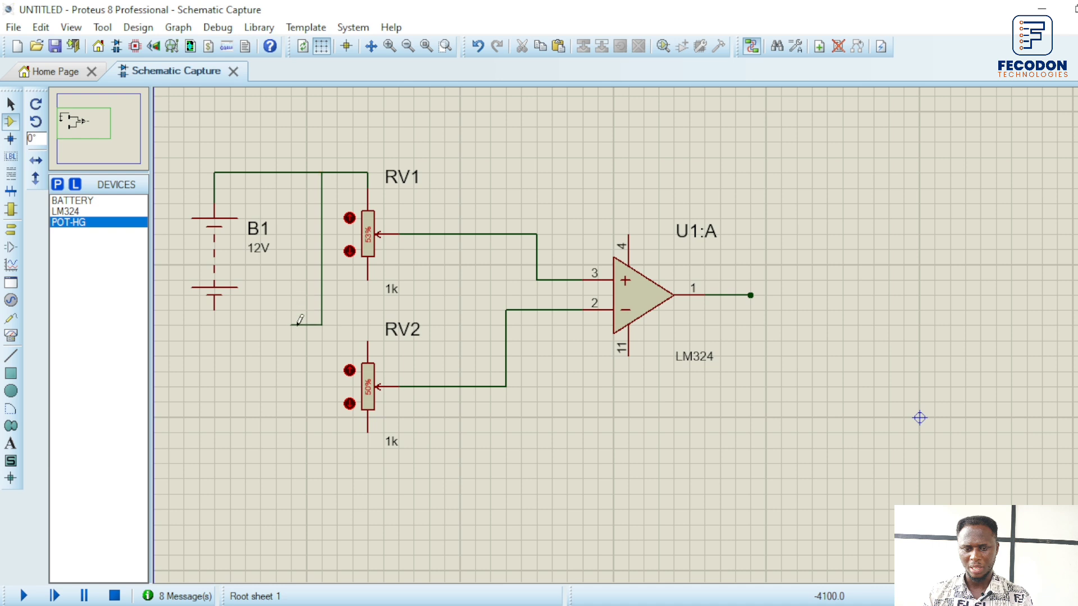
click(369, 340)
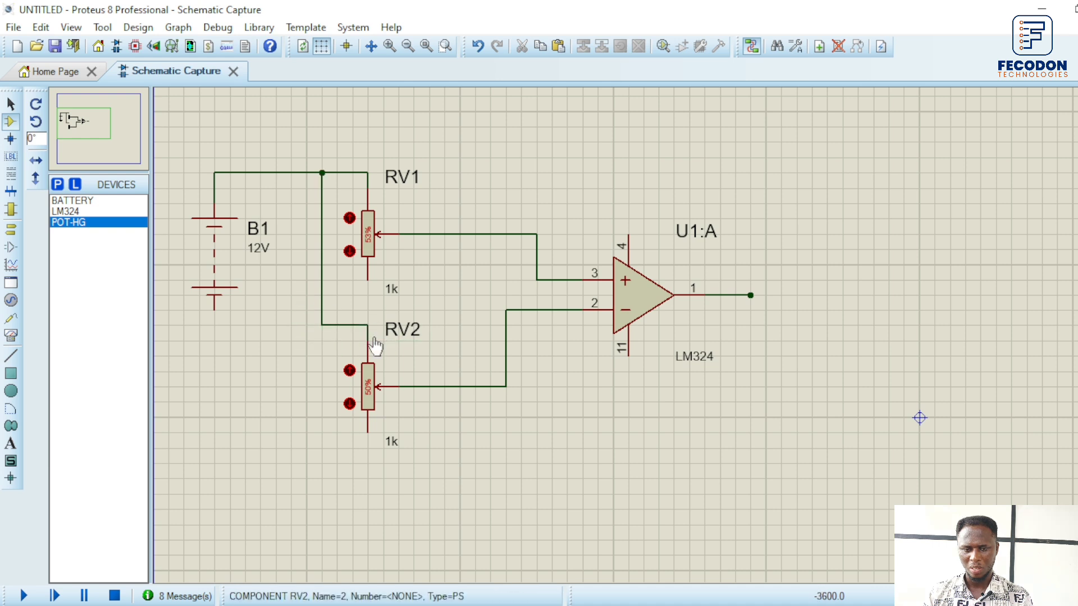
- Wire the lower ends of RV1 and RV2 together and connect them to the battery's lower terminal
click(368, 279)
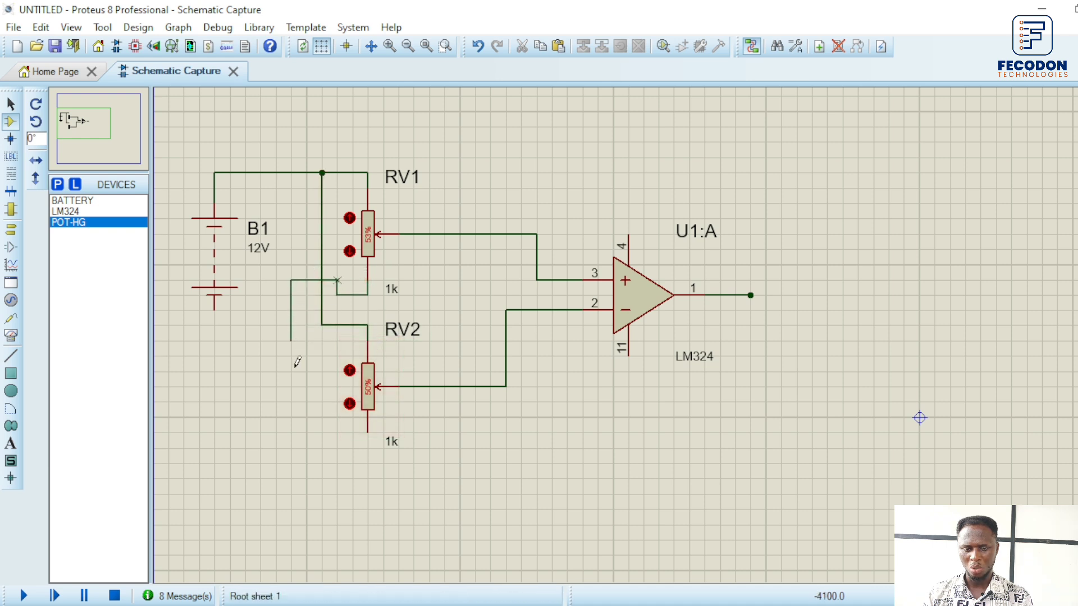
click(367, 440)
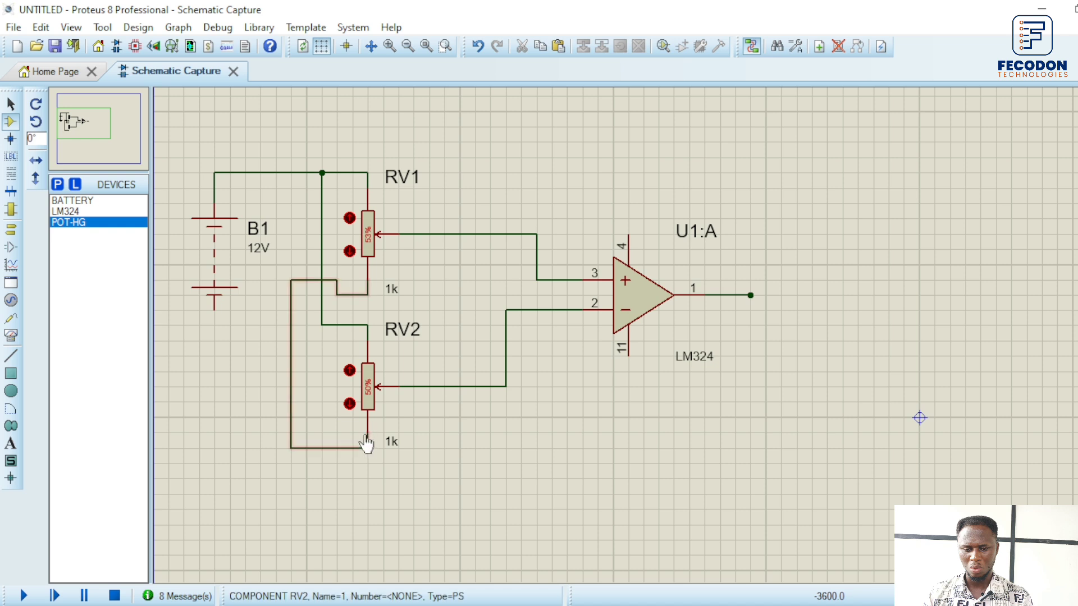
click(214, 308)
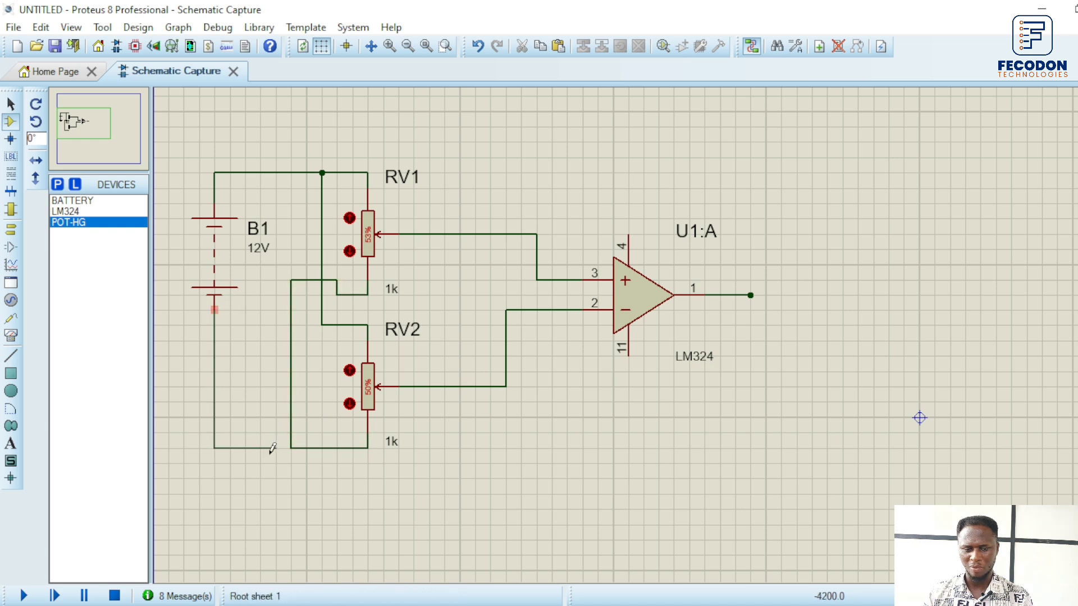
click(291, 448)
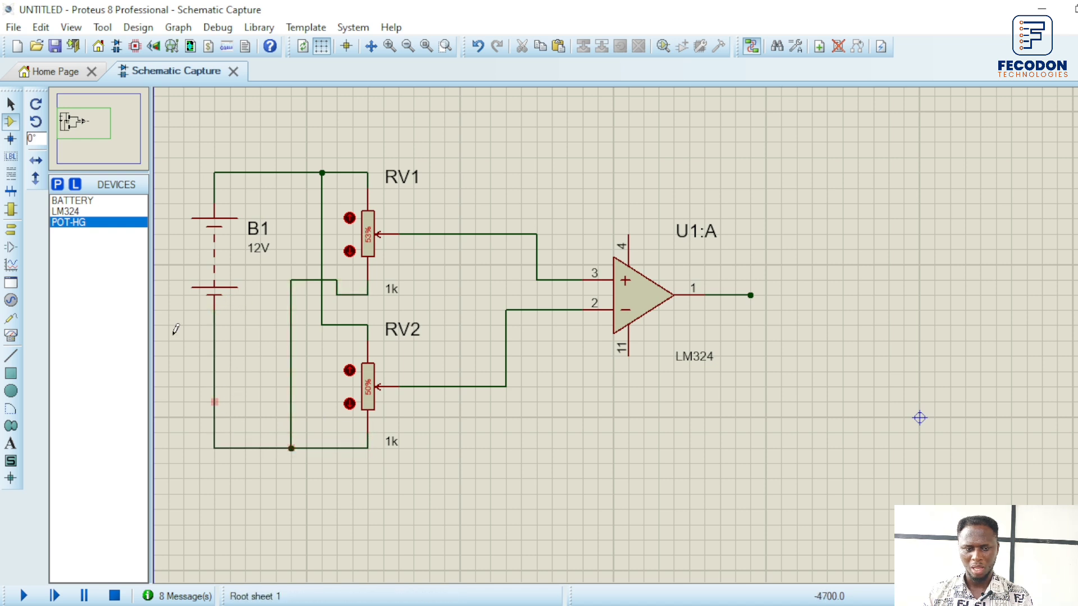
- Place a GROUND terminal below the lower supply wire and wire it to the junction between the battery and RV2
click(10, 229)
click(82, 267)
click(83, 258)
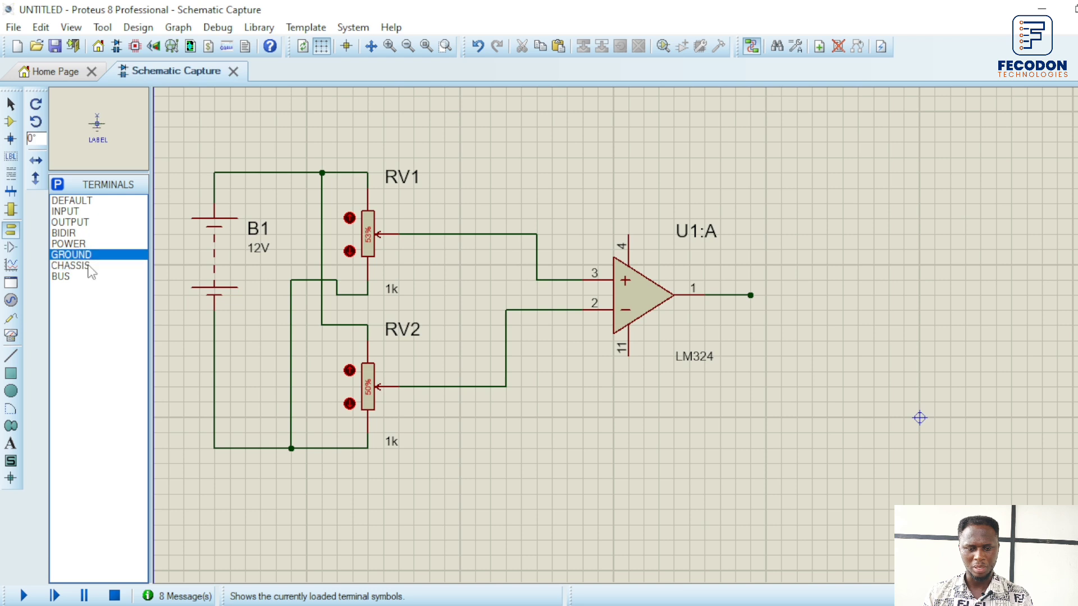
click(292, 497)
click(291, 494)
click(291, 479)
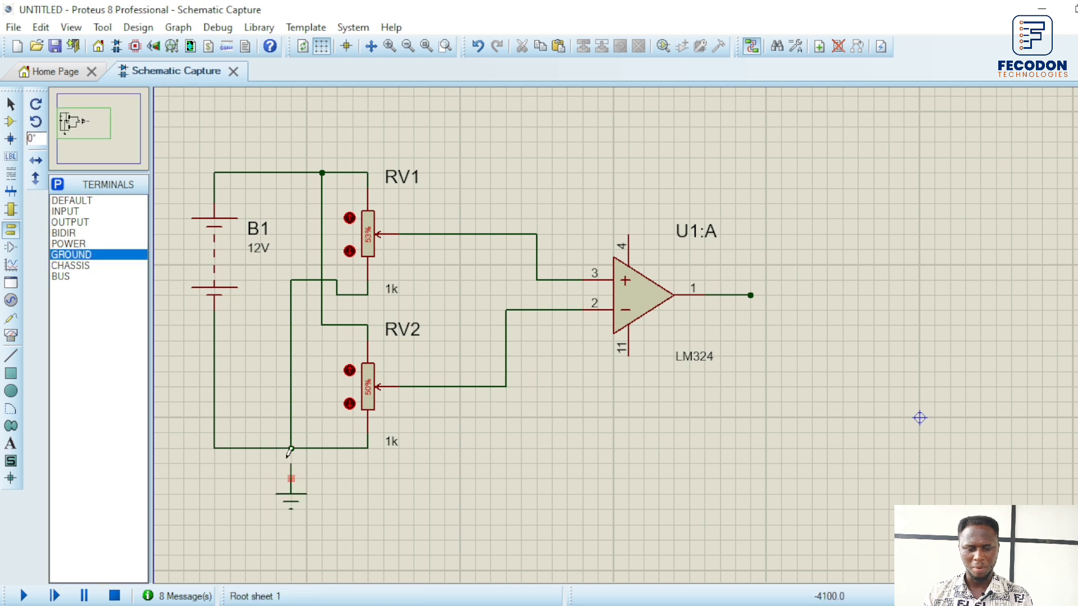
click(290, 448)
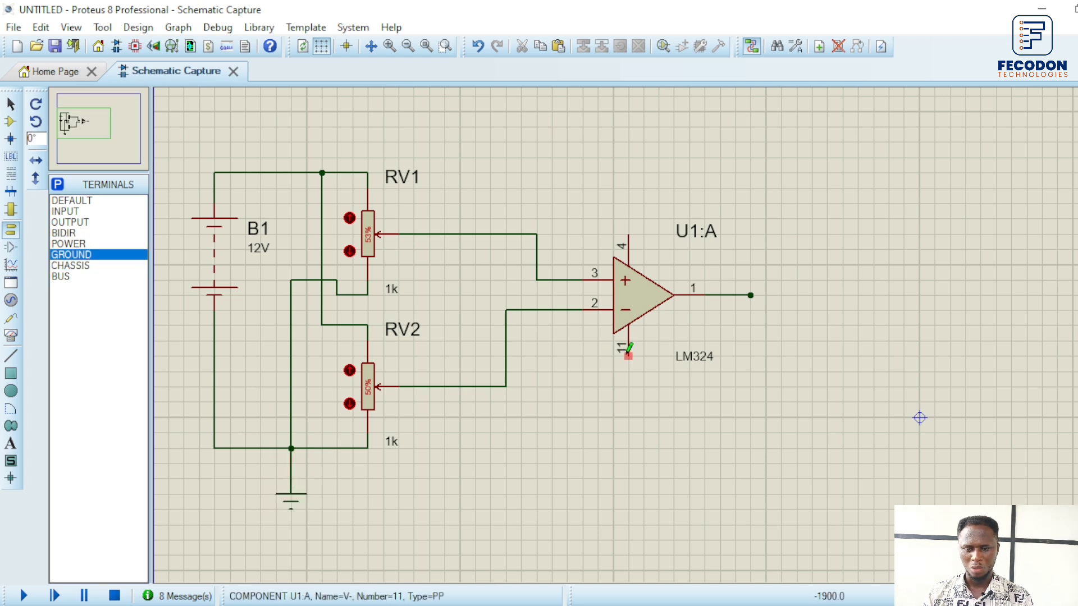
- Wire op-amp pin 11 to the ground line and pin 4 to the battery's upper supply wire
click(628, 356)
click(291, 463)
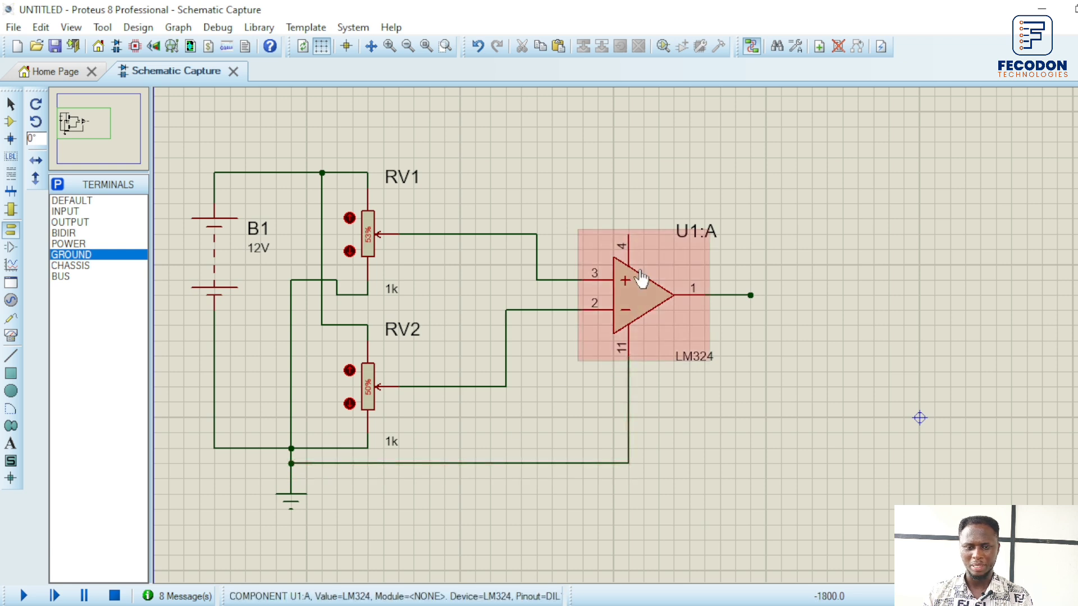
click(245, 172)
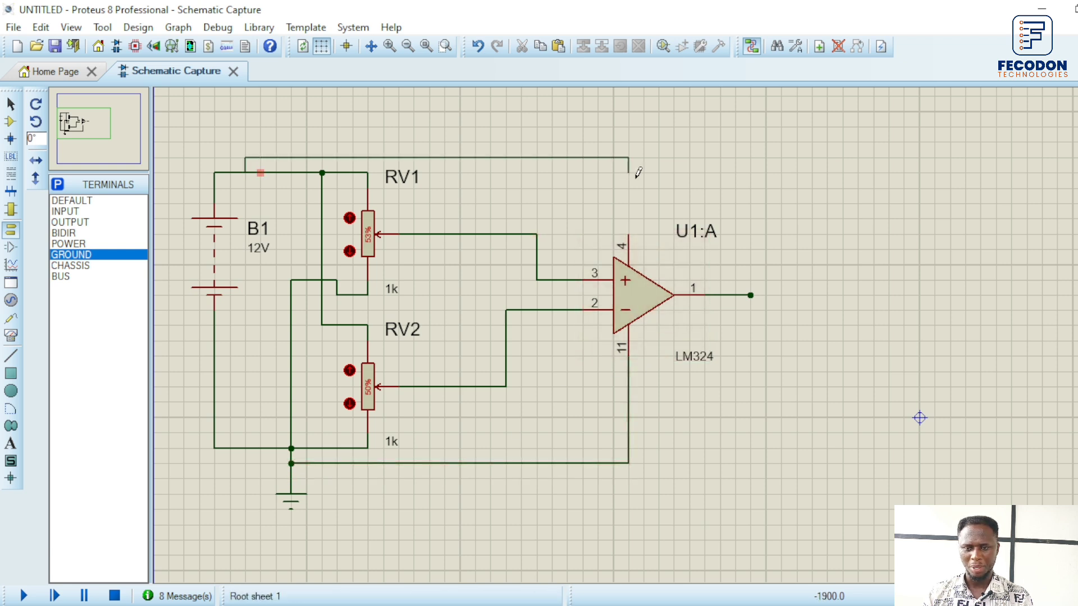
click(631, 229)
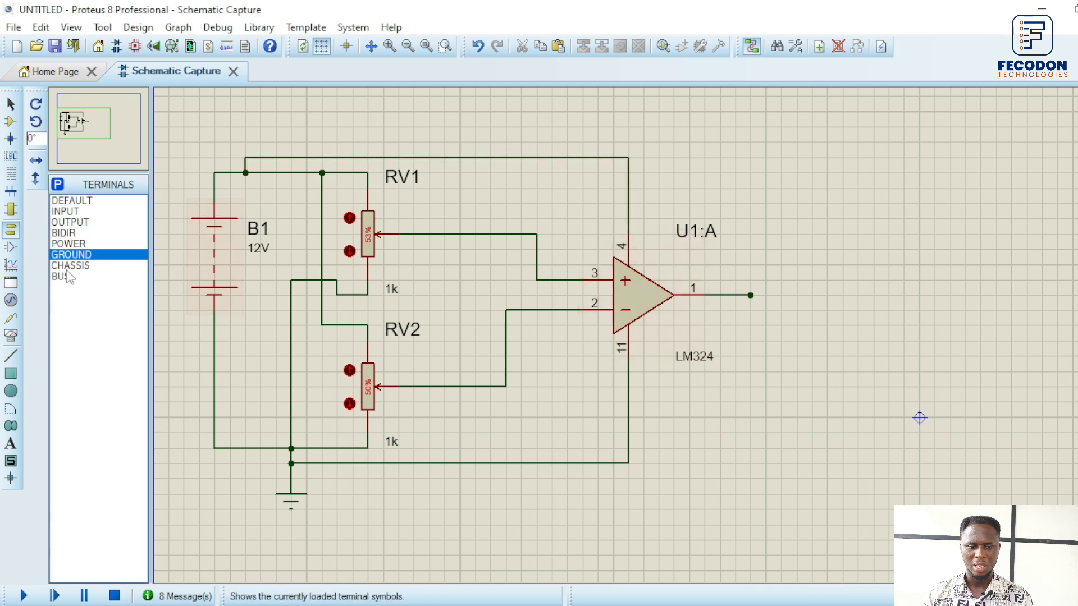
- Find "led" in the Optoelectronics category of the device library and add LED-BIBY to the device list
click(8, 123)
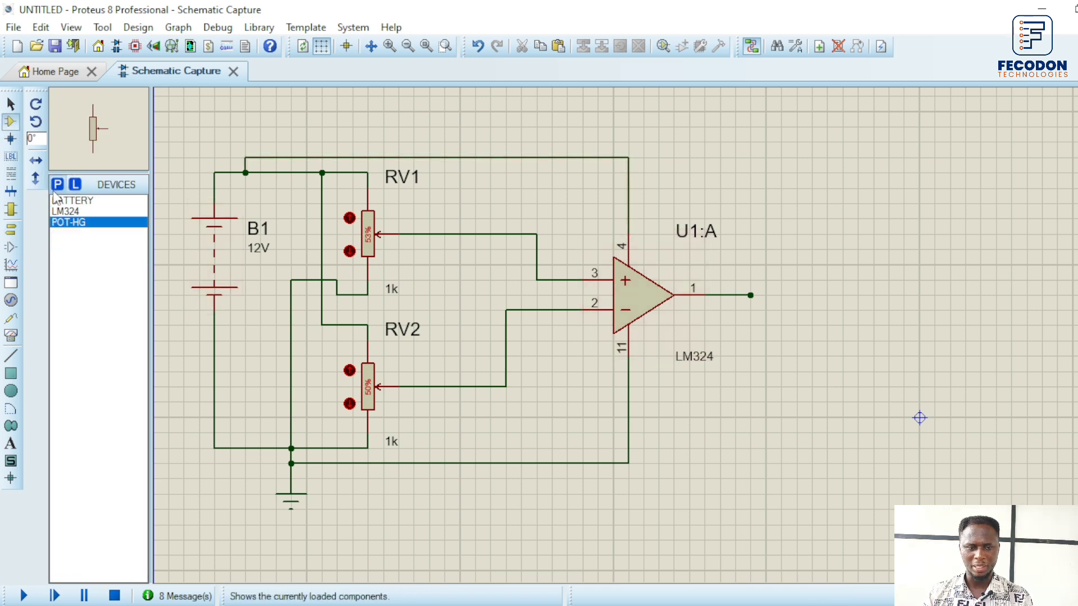
click(57, 184)
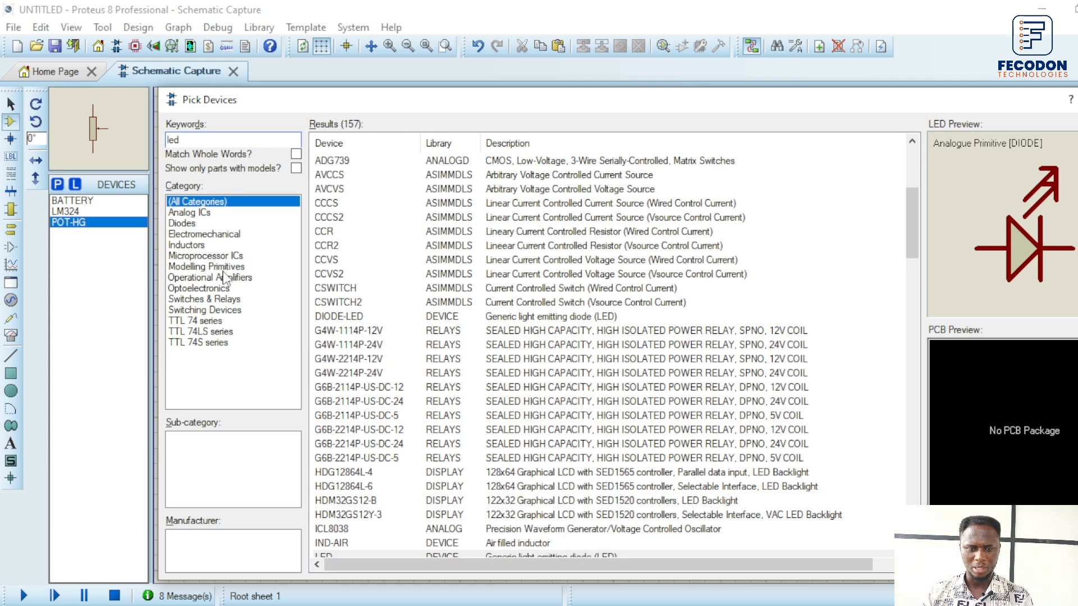
click(230, 287)
scroll(424, 313, down, 1)
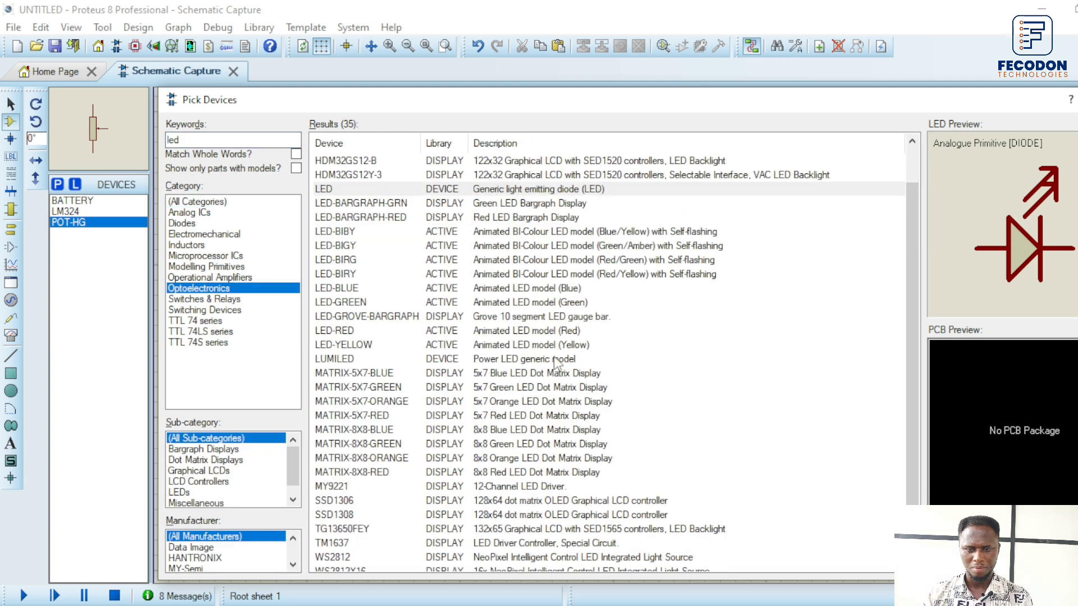
double_click(561, 232)
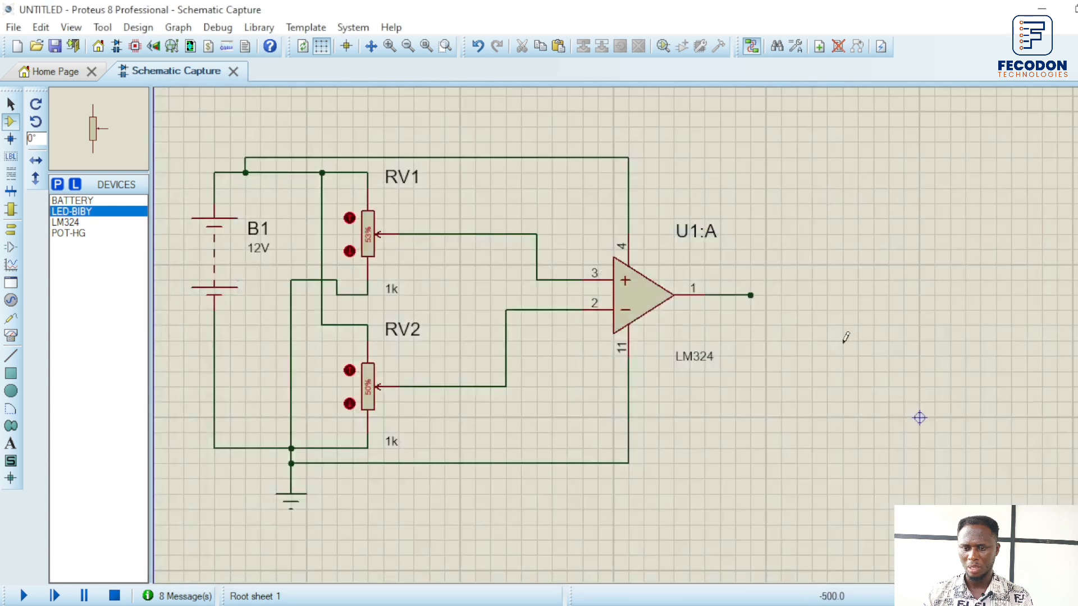
- Place the LED-BIBY beside the op-amp and wire it between output pin 1 and the ground line
click(794, 331)
click(793, 337)
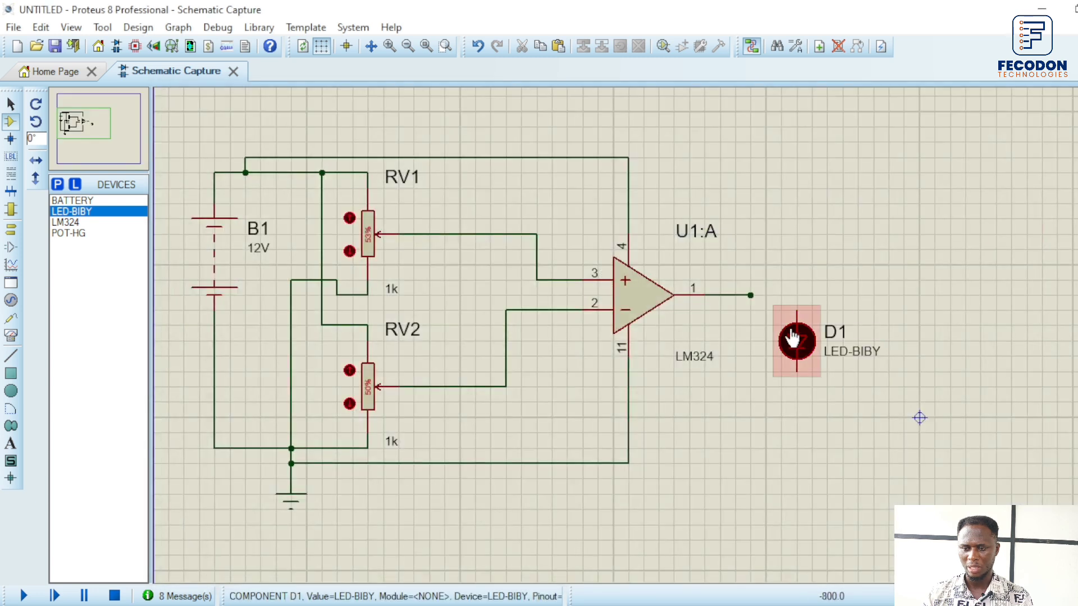
click(797, 309)
click(752, 295)
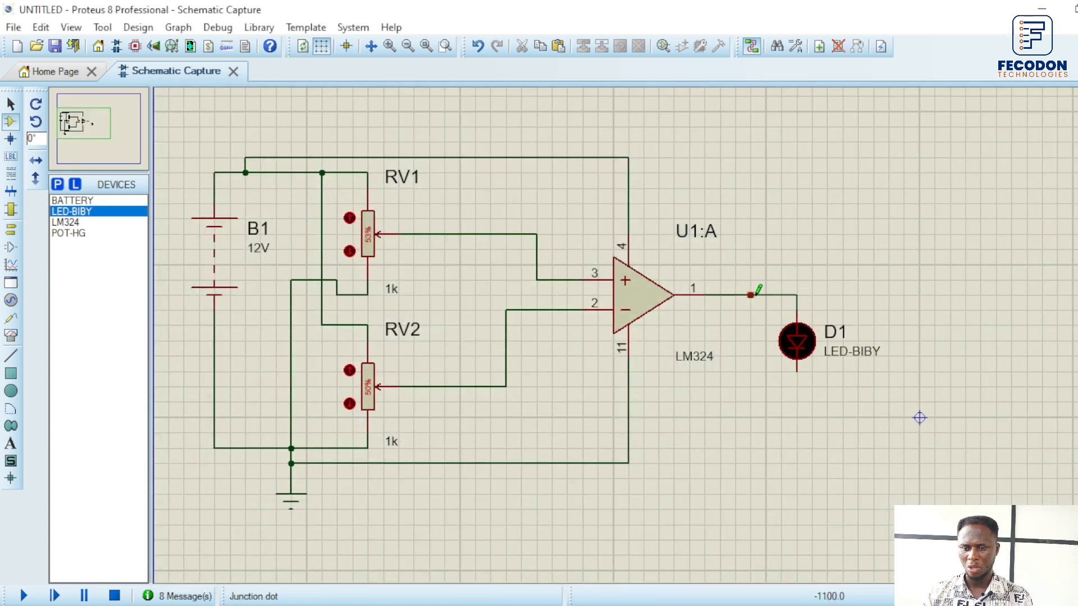
click(797, 371)
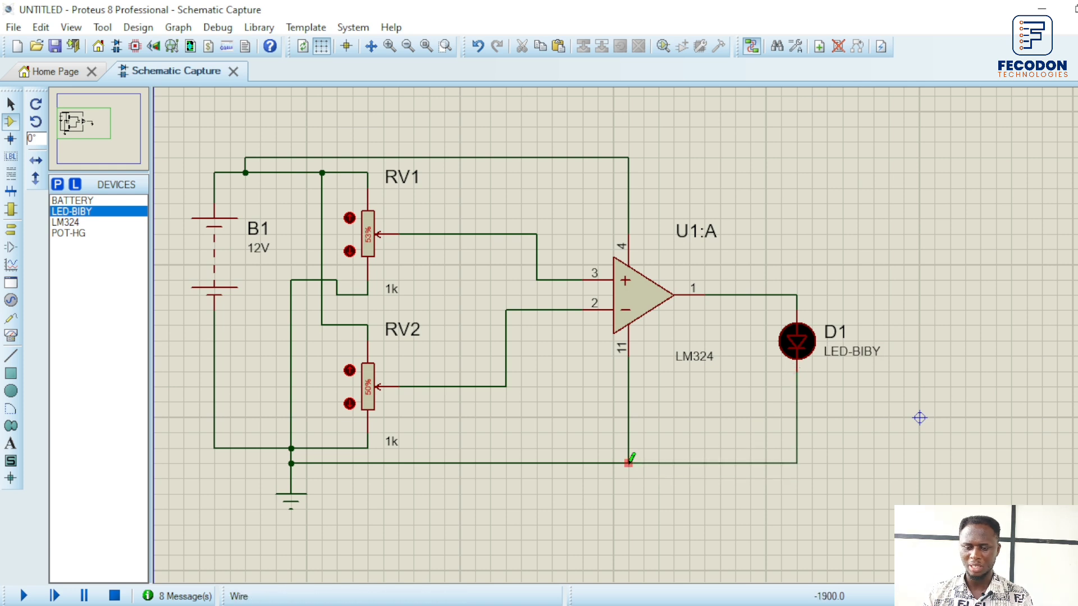
click(629, 463)
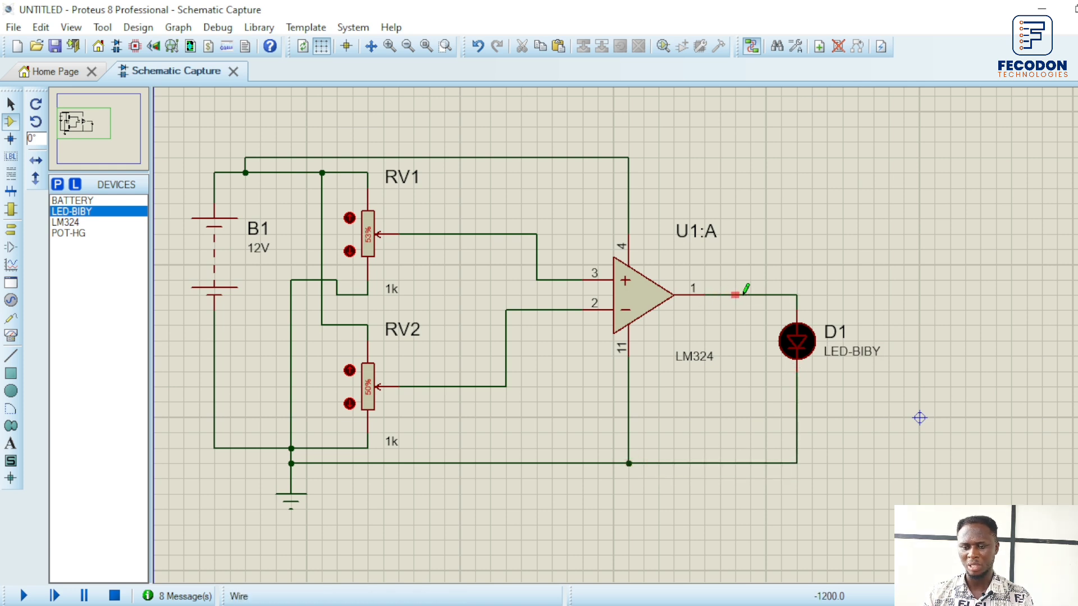
- Run the simulation, raise RV2's wiper to 56%, and stop the simulation
click(31, 594)
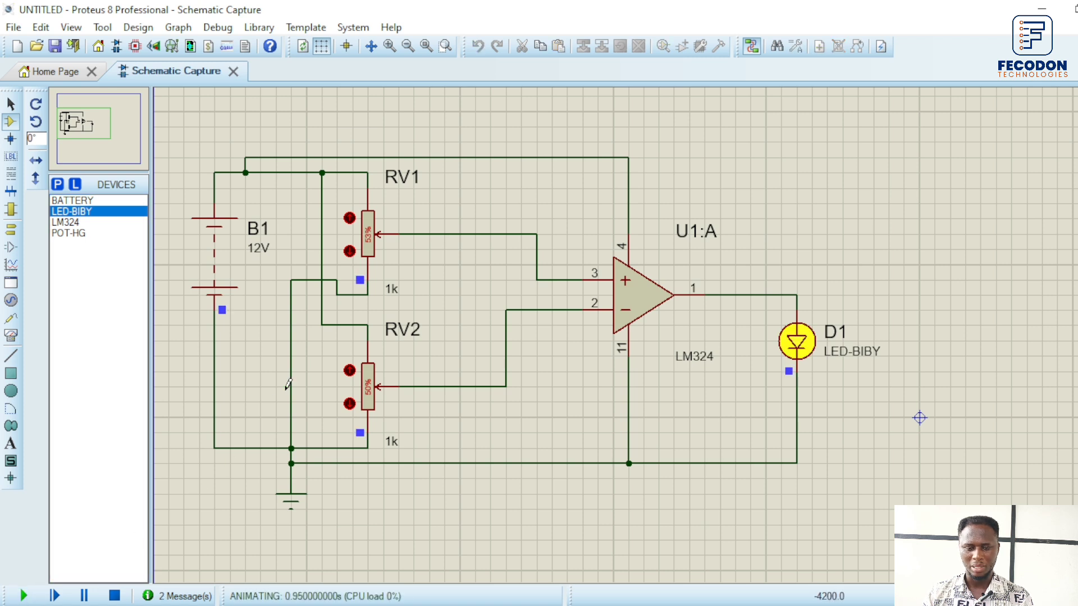
click(349, 370)
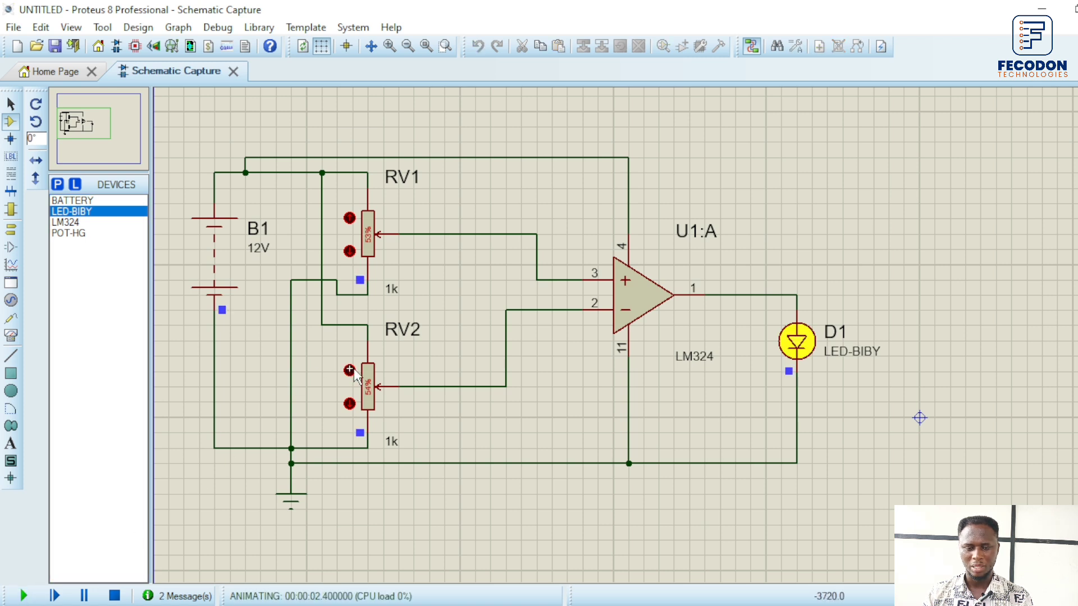
click(354, 371)
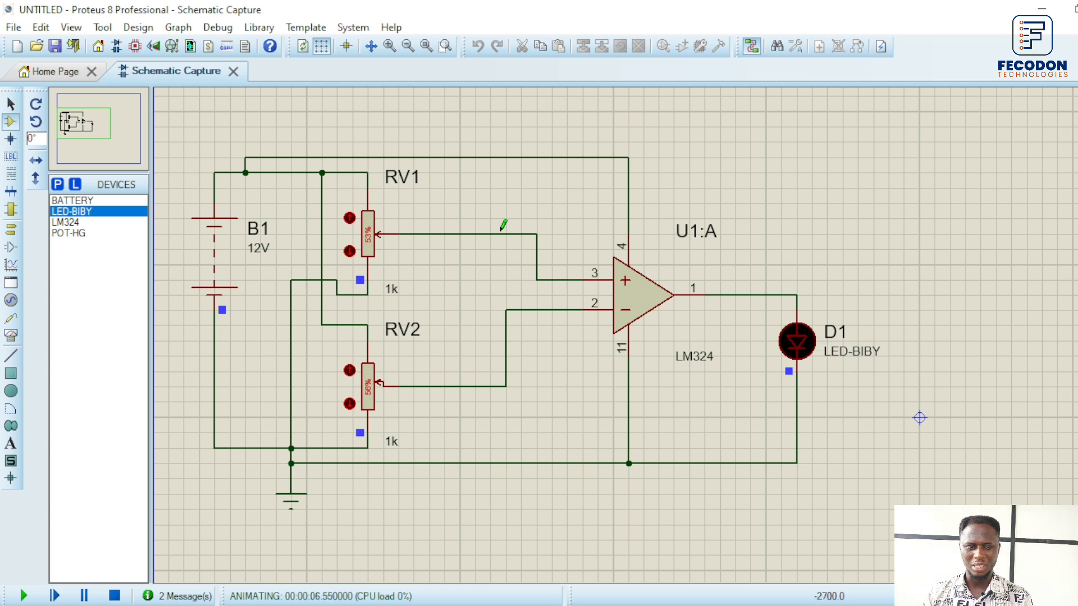
click(114, 596)
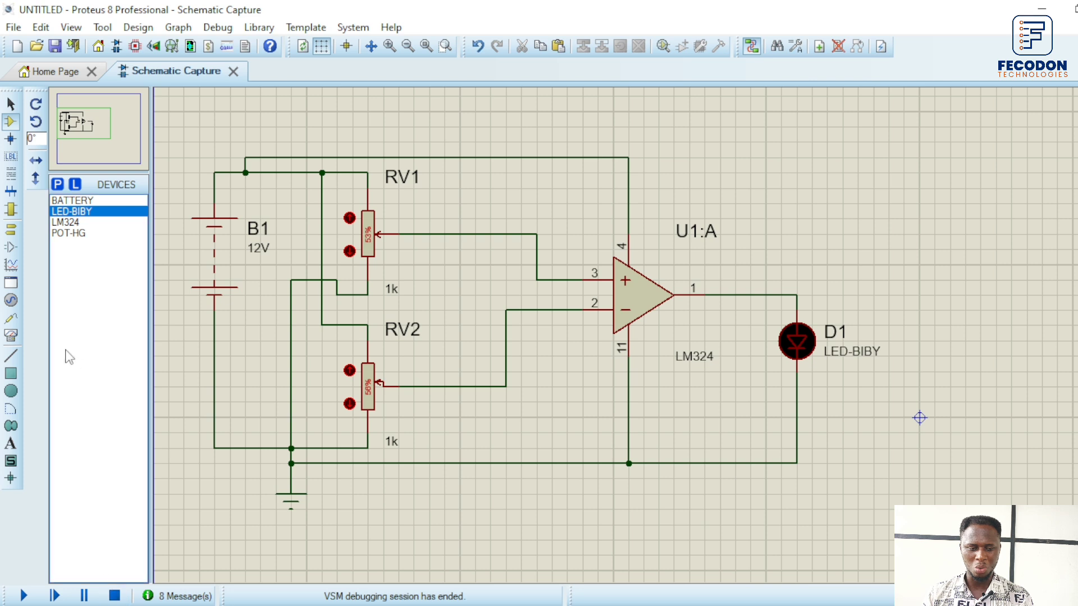
- Examine the DC and AC voltmeters, DC and AC ammeters and the wattmeter among the virtual instruments
click(11, 335)
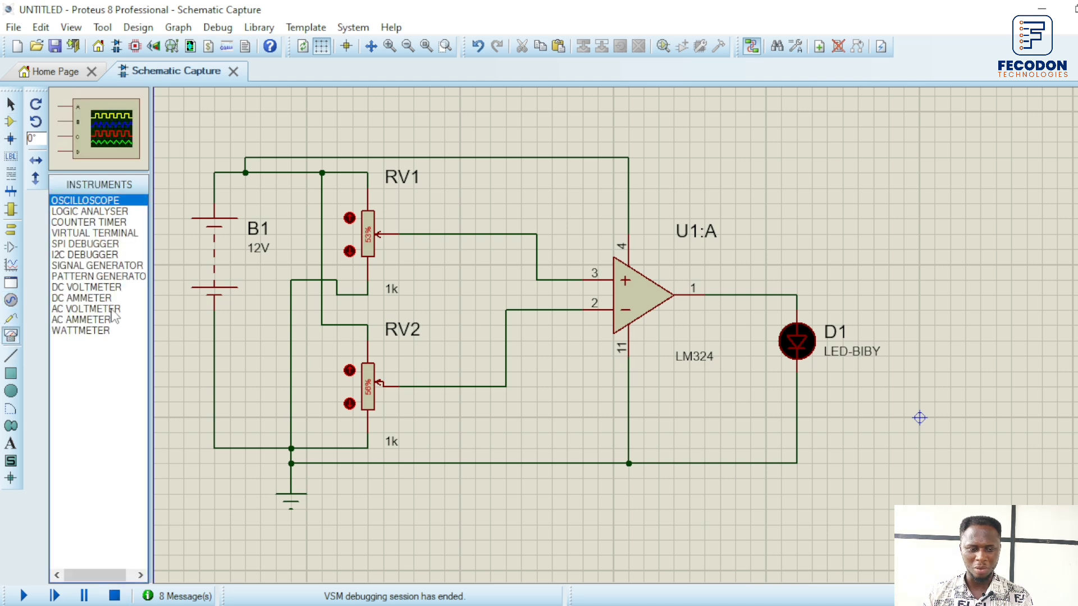
click(107, 288)
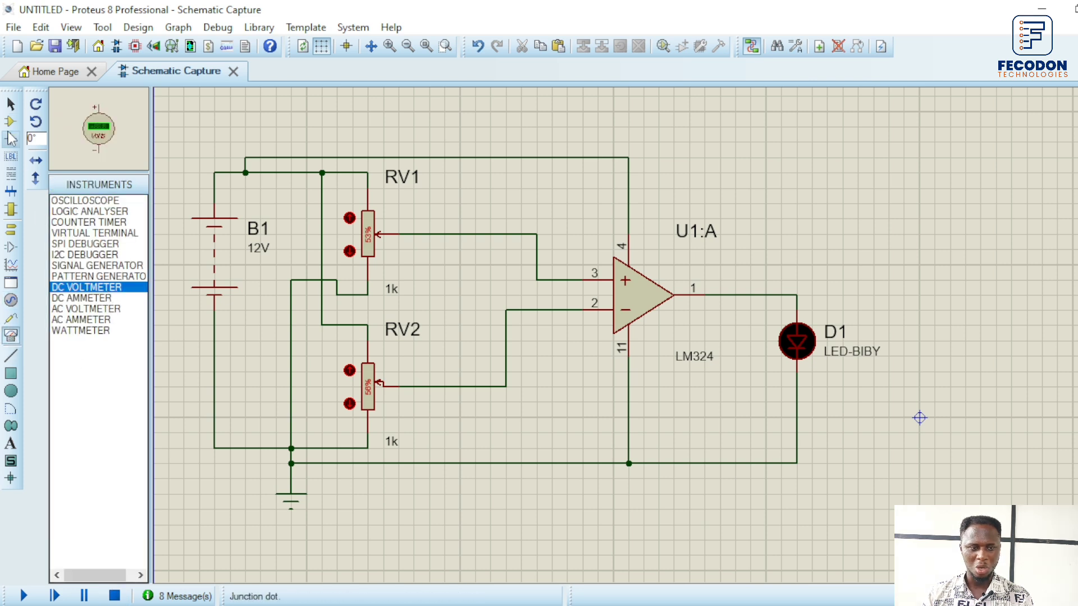
click(9, 120)
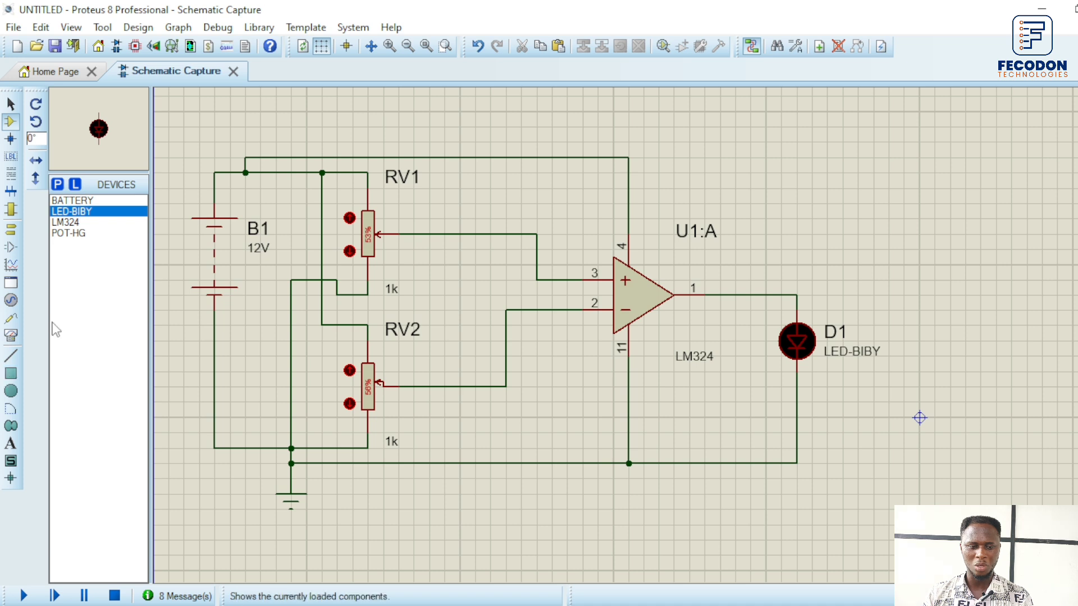
click(10, 335)
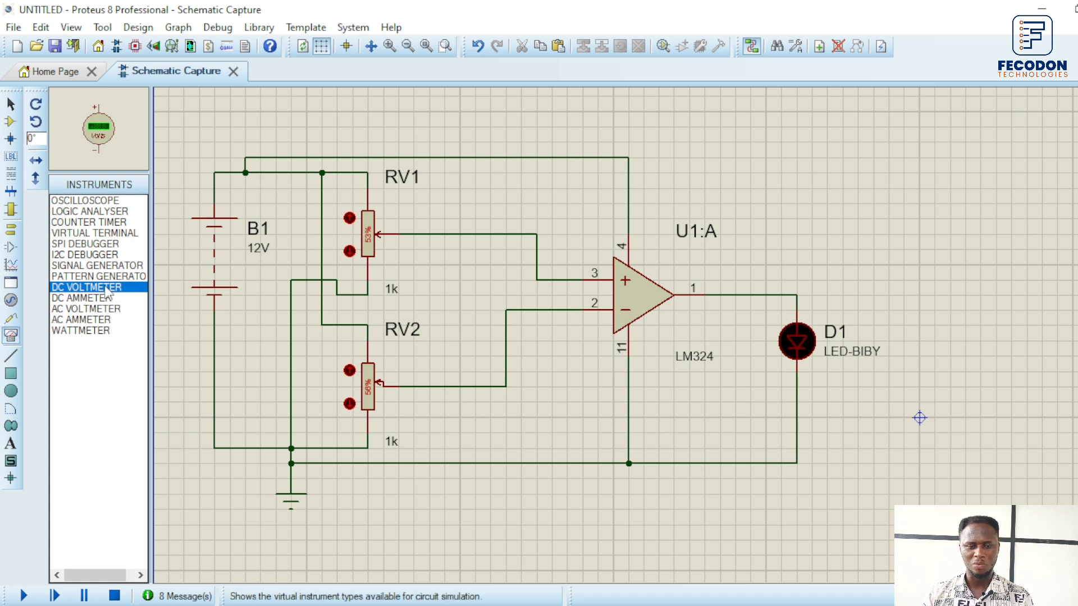
click(87, 298)
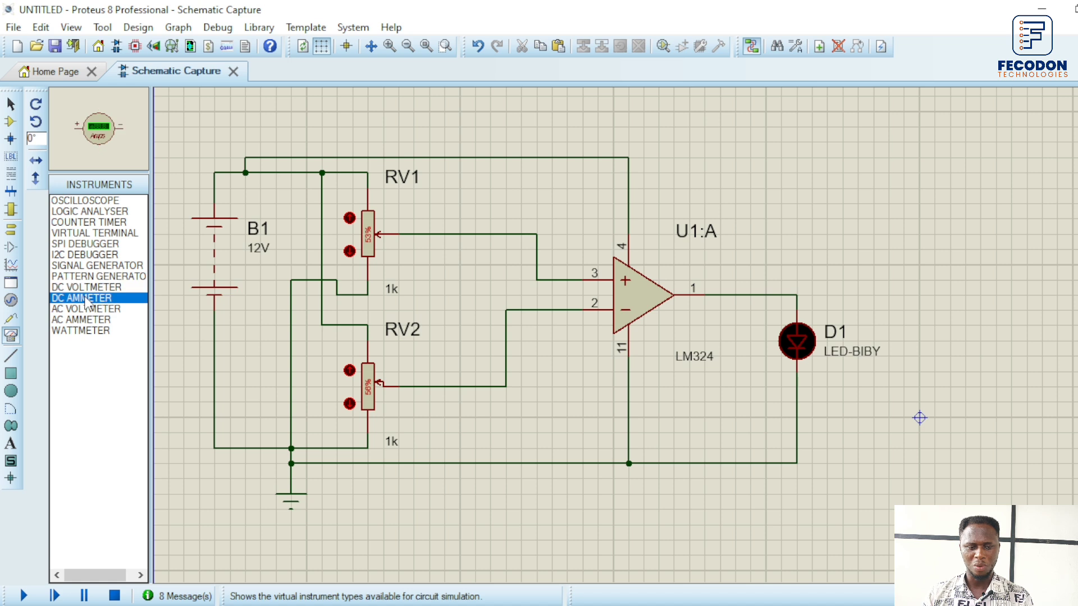
click(89, 309)
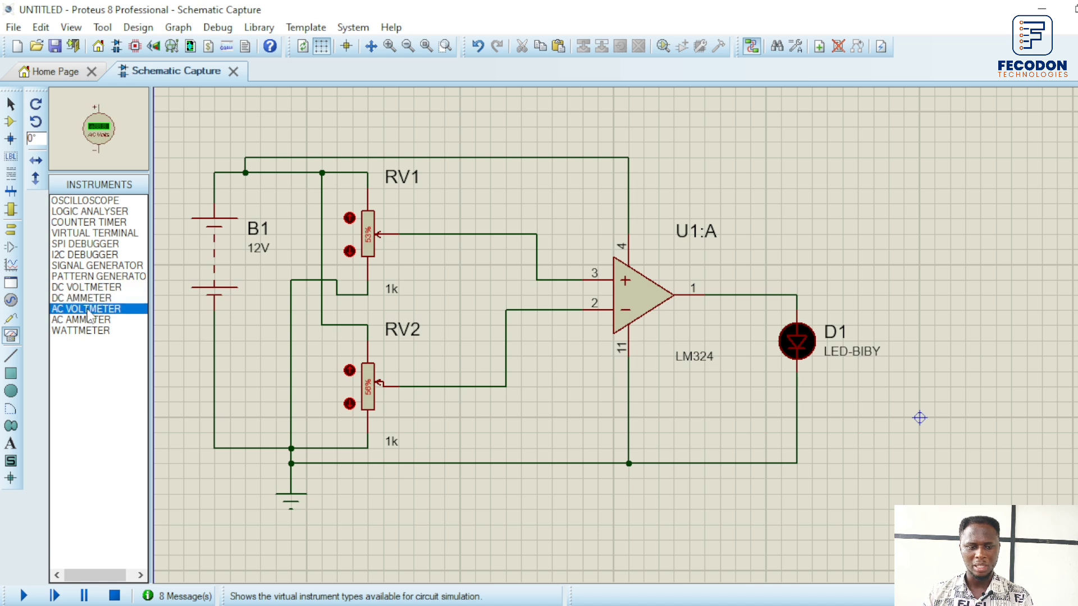
click(91, 288)
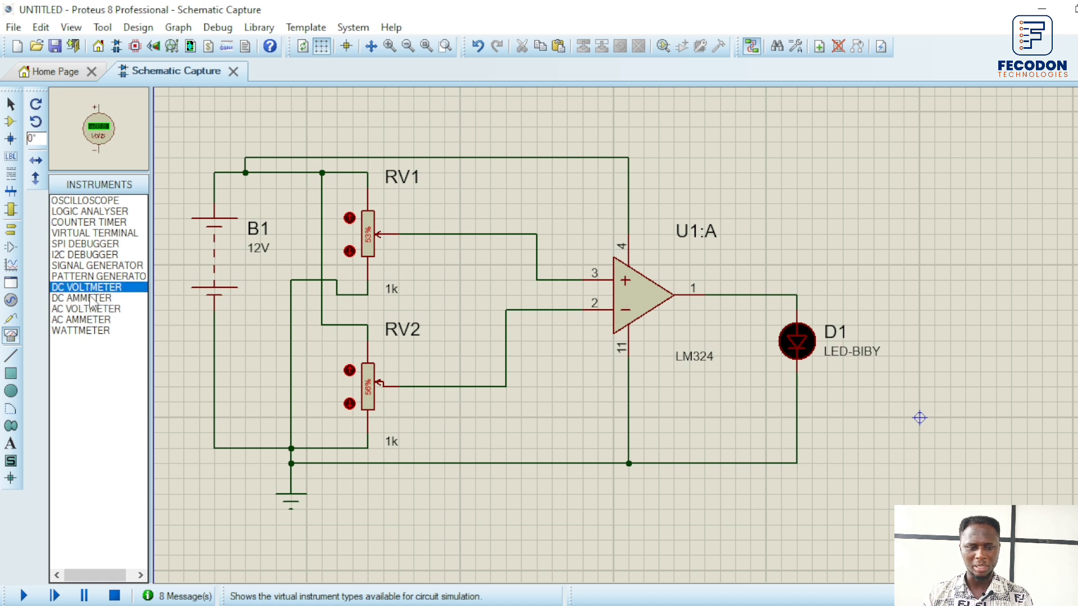
click(90, 298)
click(92, 309)
click(95, 319)
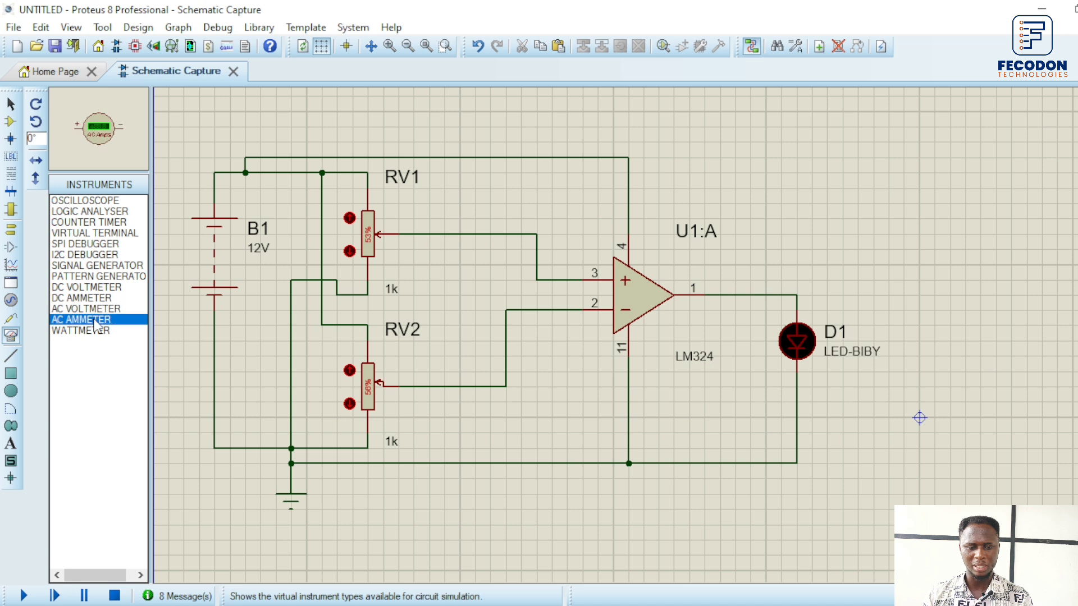
click(101, 333)
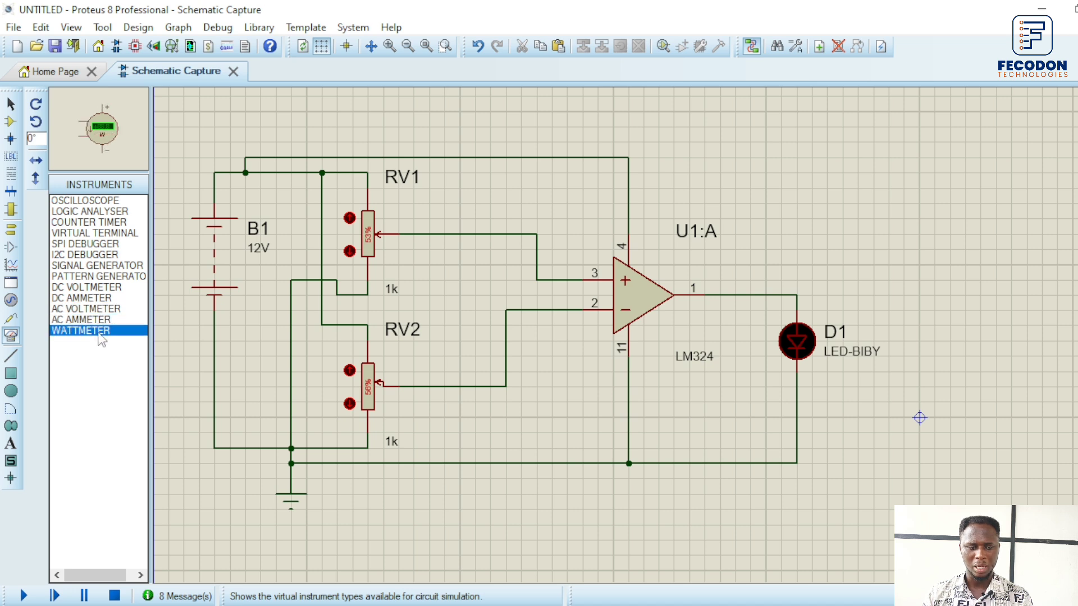
- Place a DC voltmeter below RV1's wiper wire and connect its positive terminal to that wire
click(88, 287)
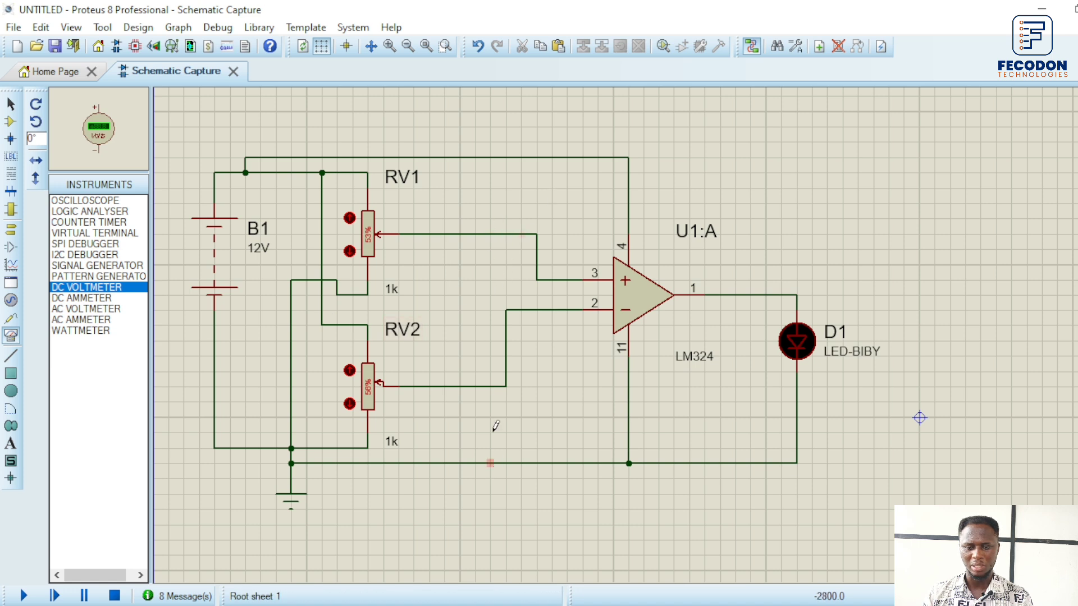
click(457, 282)
click(459, 290)
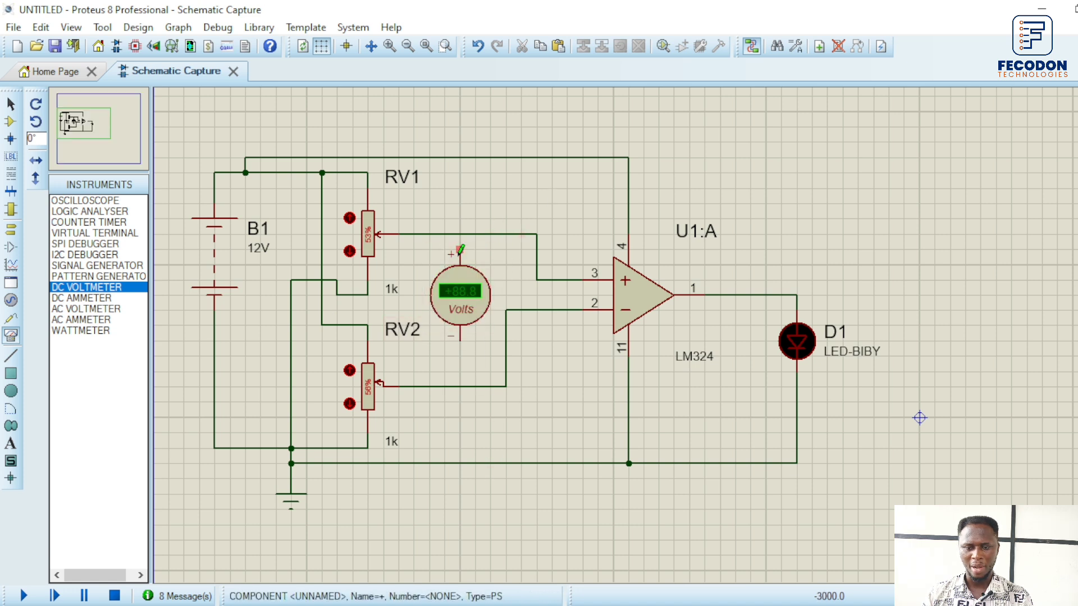
click(459, 249)
click(460, 234)
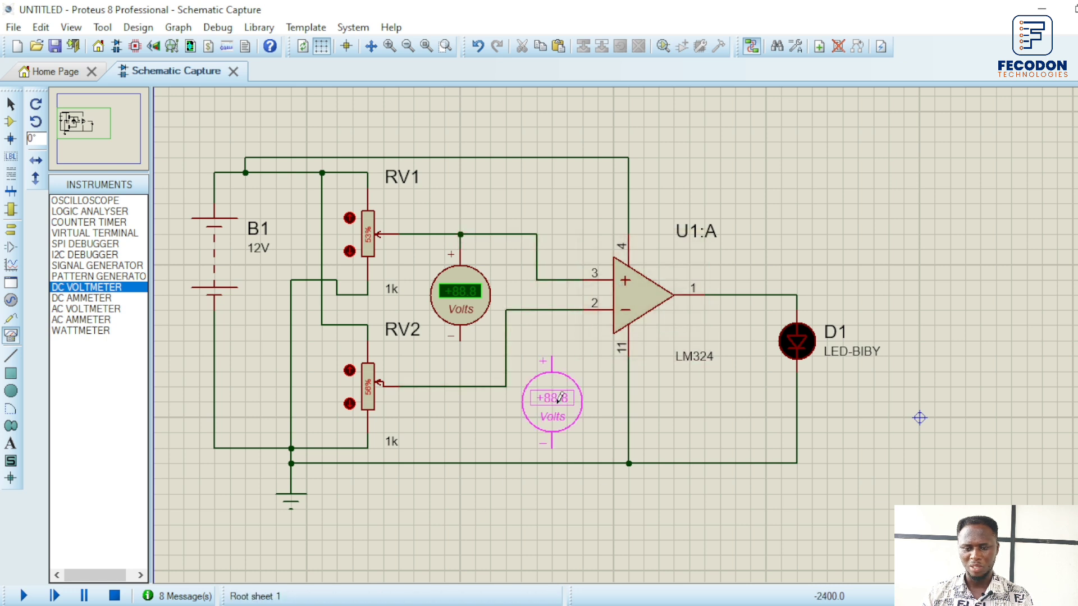
- Place a second DC voltmeter below the op-amp's pin 2 wire and connect its positive terminal to that wire
click(559, 398)
click(552, 357)
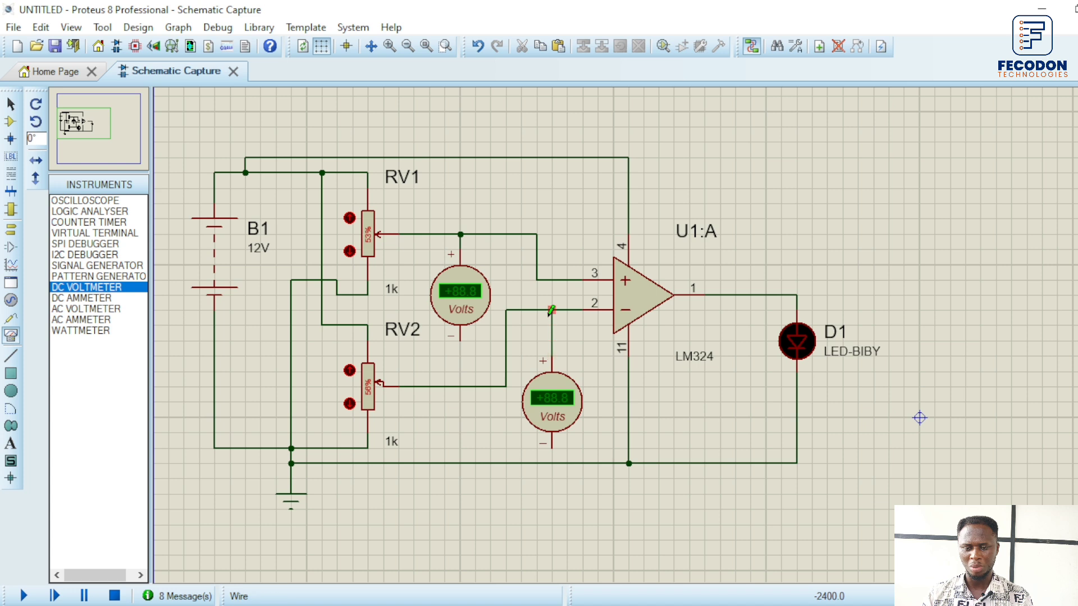
click(552, 310)
- Wire the negative terminals of both DC voltmeters together and connect them to the ground line
click(460, 340)
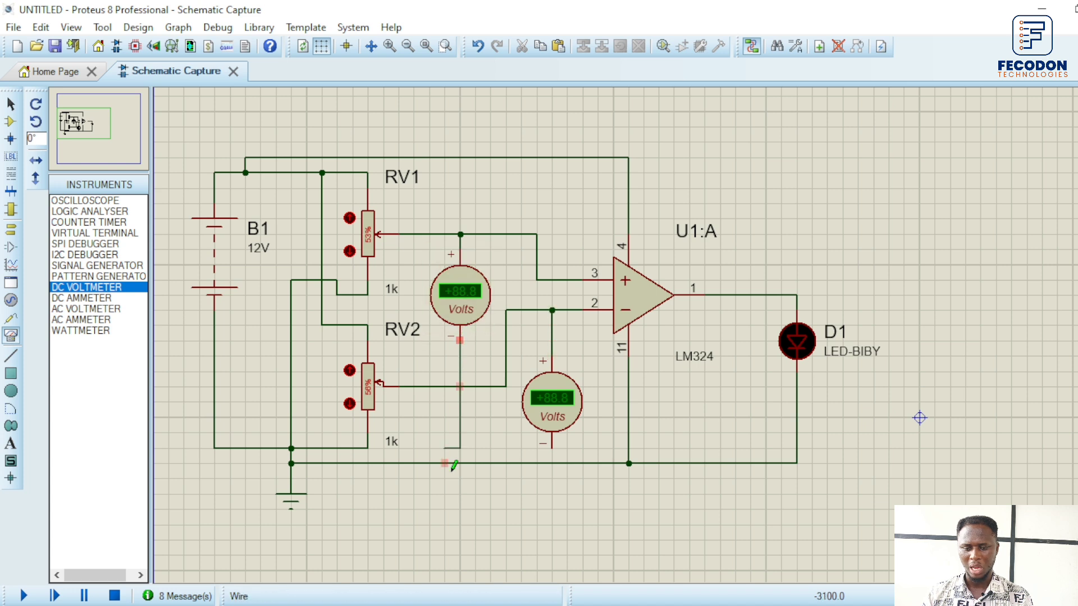
click(526, 519)
click(552, 449)
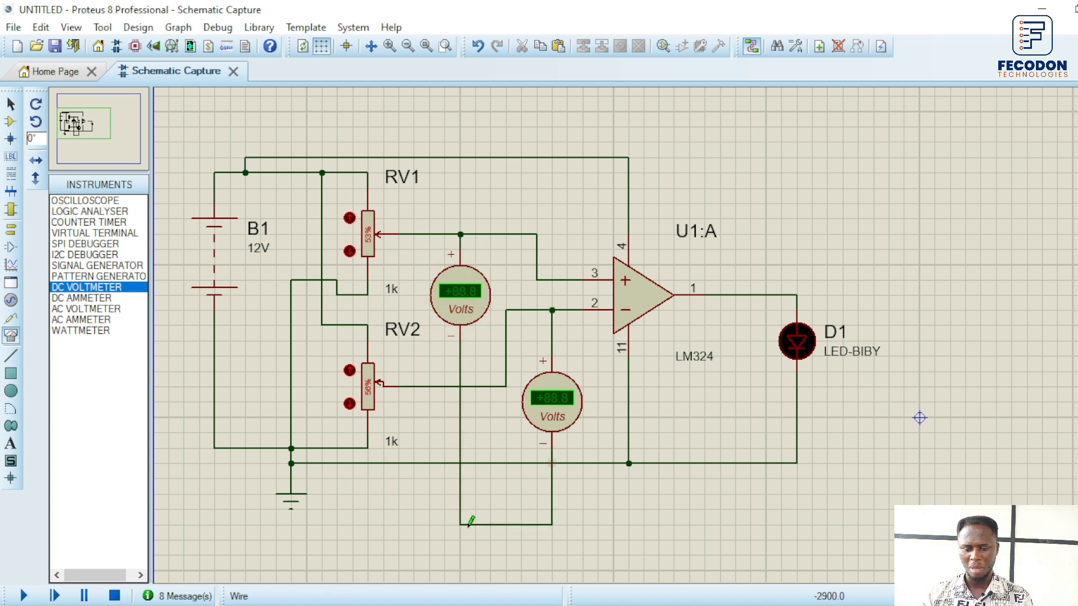
click(462, 524)
click(414, 464)
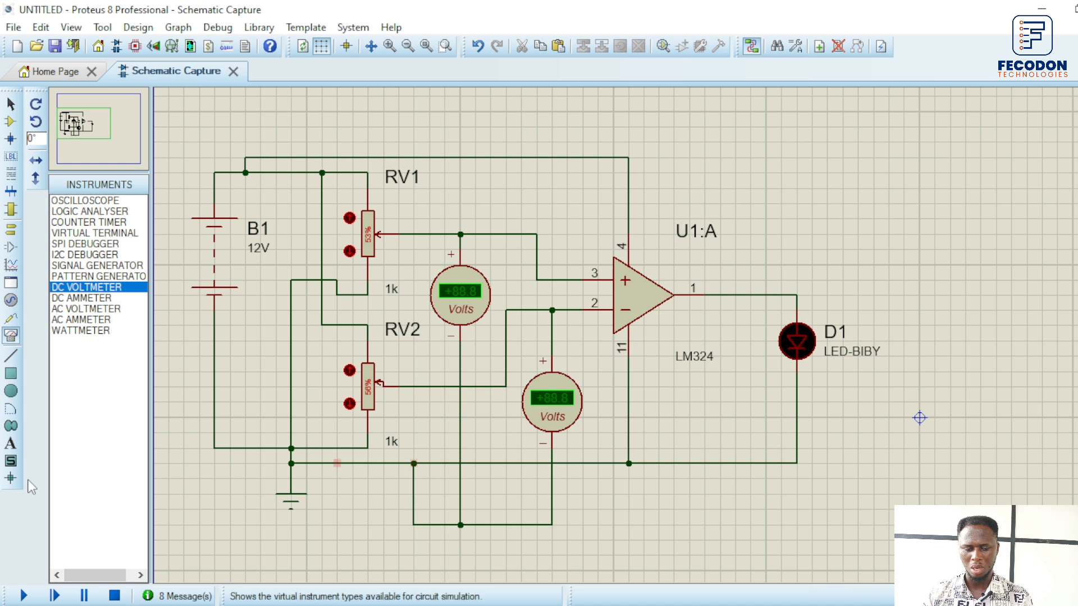
- Run the simulation, raise RV1's wiper to 57%, and stop the simulation
click(24, 595)
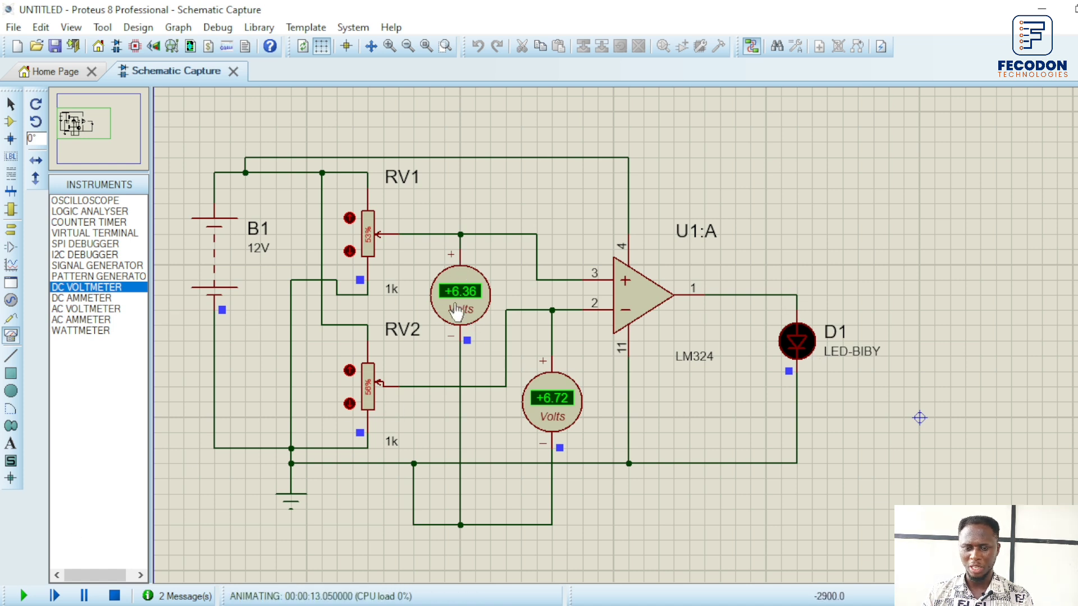
click(350, 219)
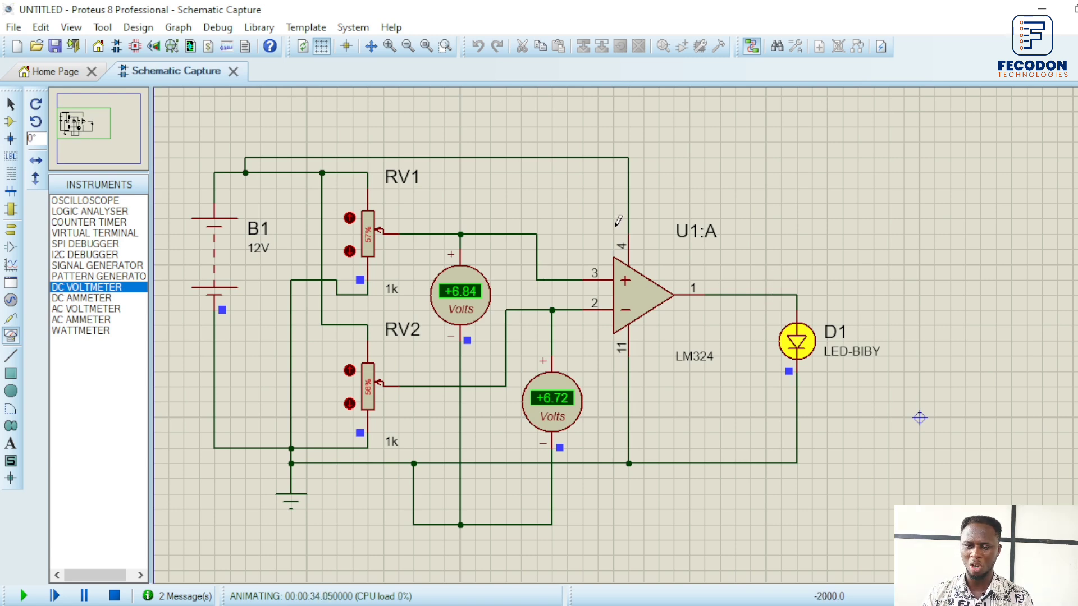
drag(766, 204, 557, 364)
click(977, 202)
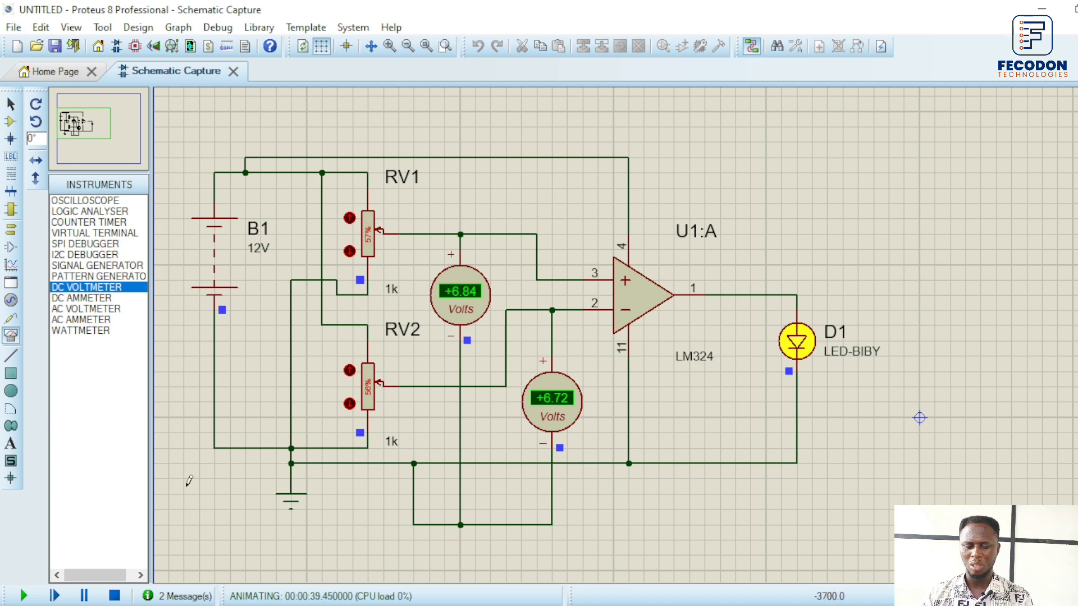
click(114, 596)
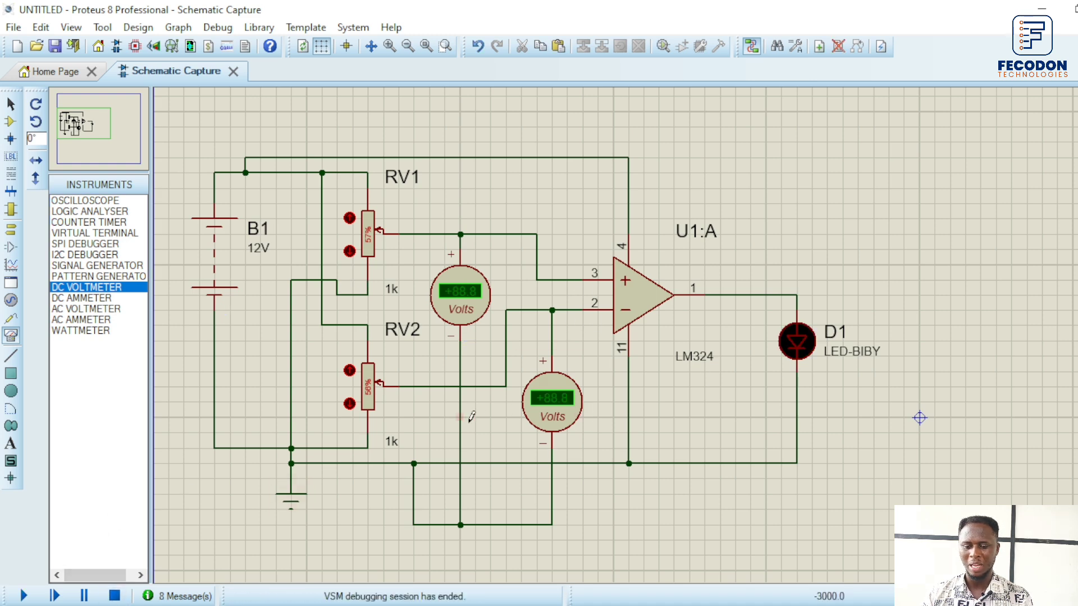
- Delete both DC voltmeters from the two comparator input wires
click(568, 422)
key(Delete)
click(487, 298)
key(Delete)
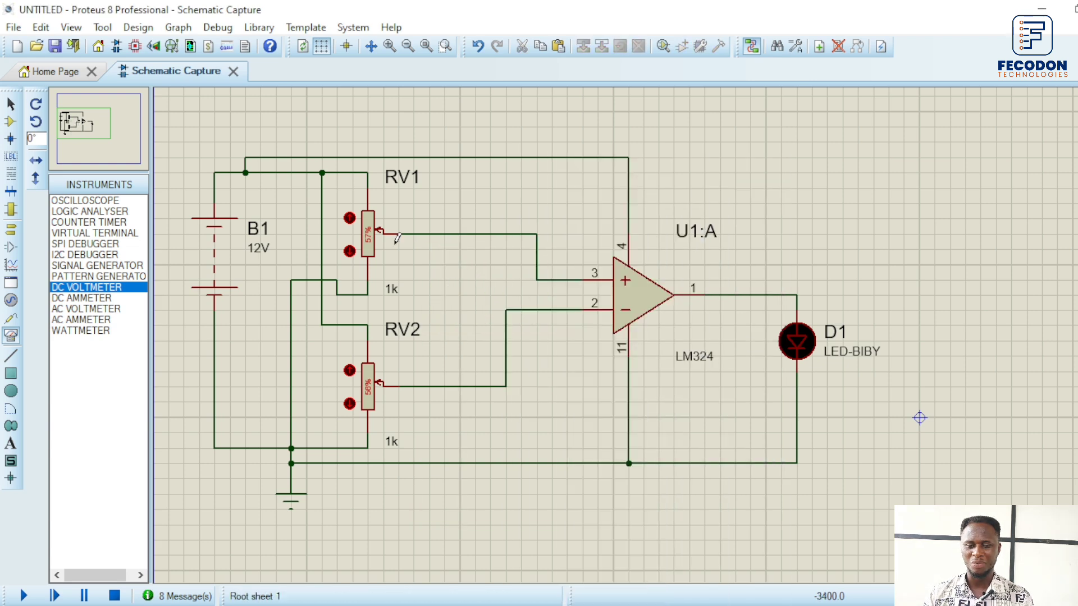
- Delete RV1, RV2, the ground terminal, battery B1 and LED D1, keeping only the LM324 op-amp
right_click(376, 242)
right_click(376, 241)
right_click(372, 407)
right_click(372, 407)
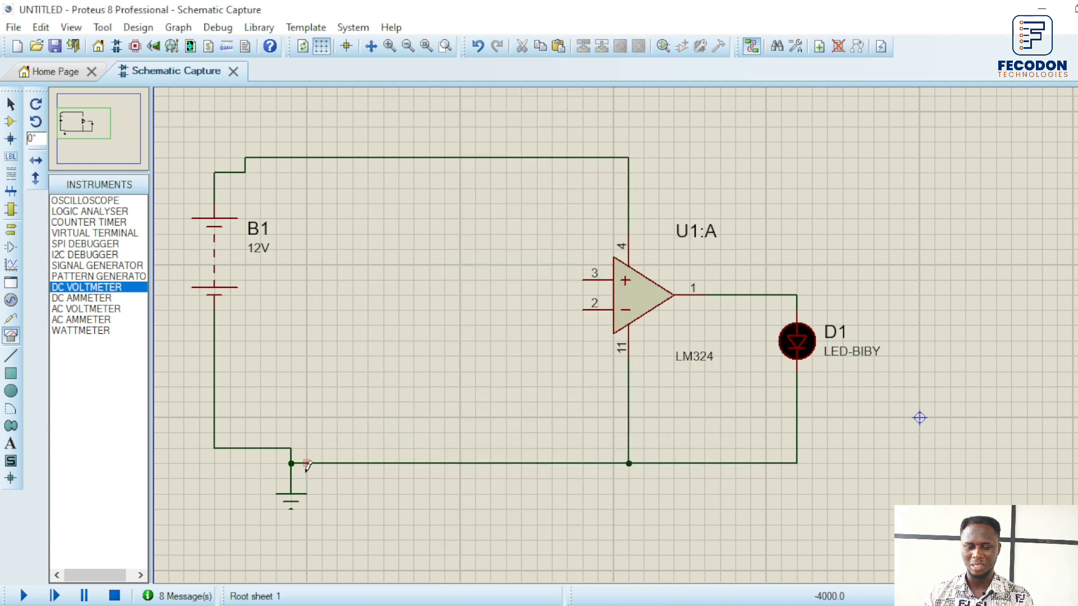
right_click(289, 497)
right_click(289, 497)
right_click(224, 284)
right_click(224, 284)
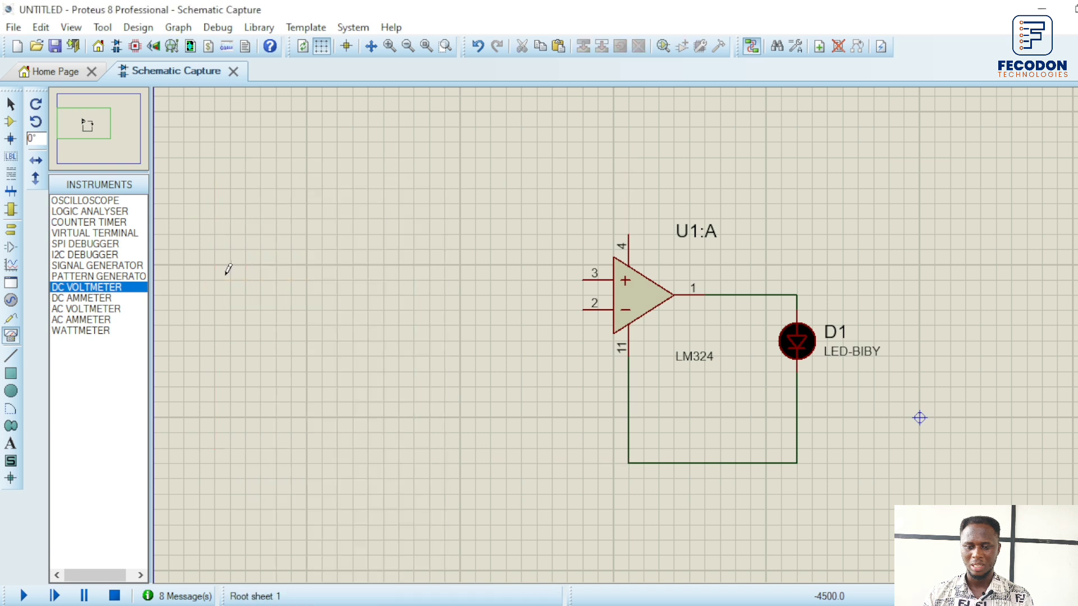
right_click(797, 341)
right_click(797, 341)
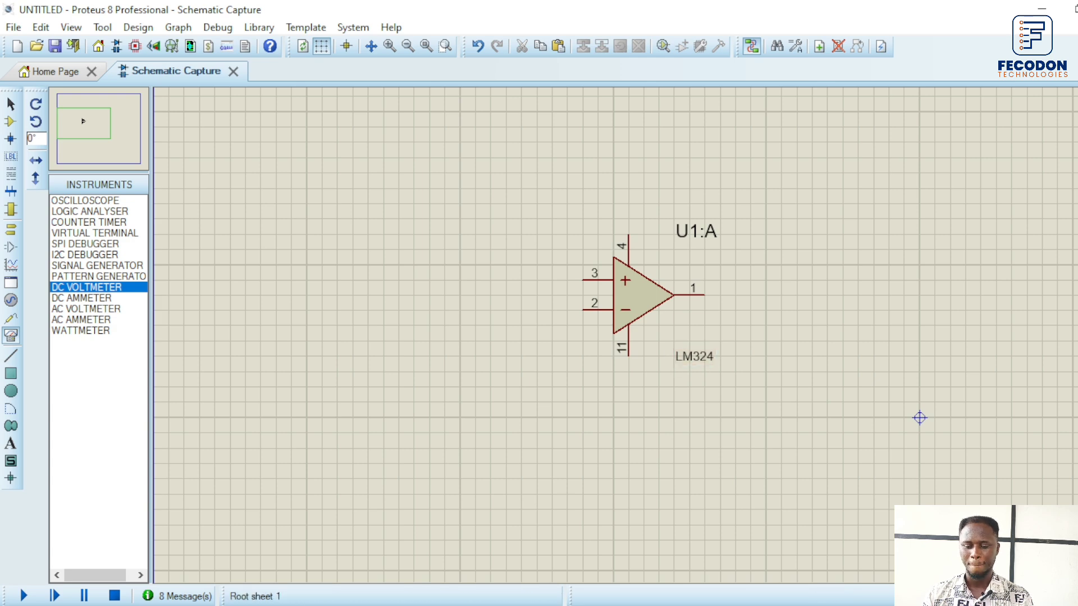
- Open the lm324-quad-op-amp pinout picture beside the schematic and place four more LM324 op-amps around U1:A
click(736, 579)
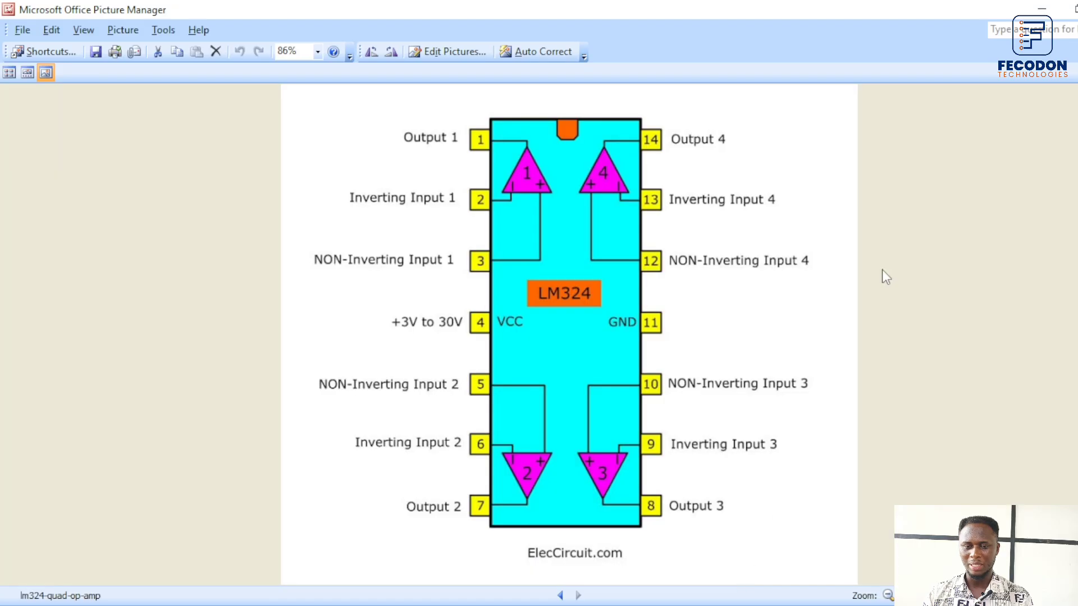
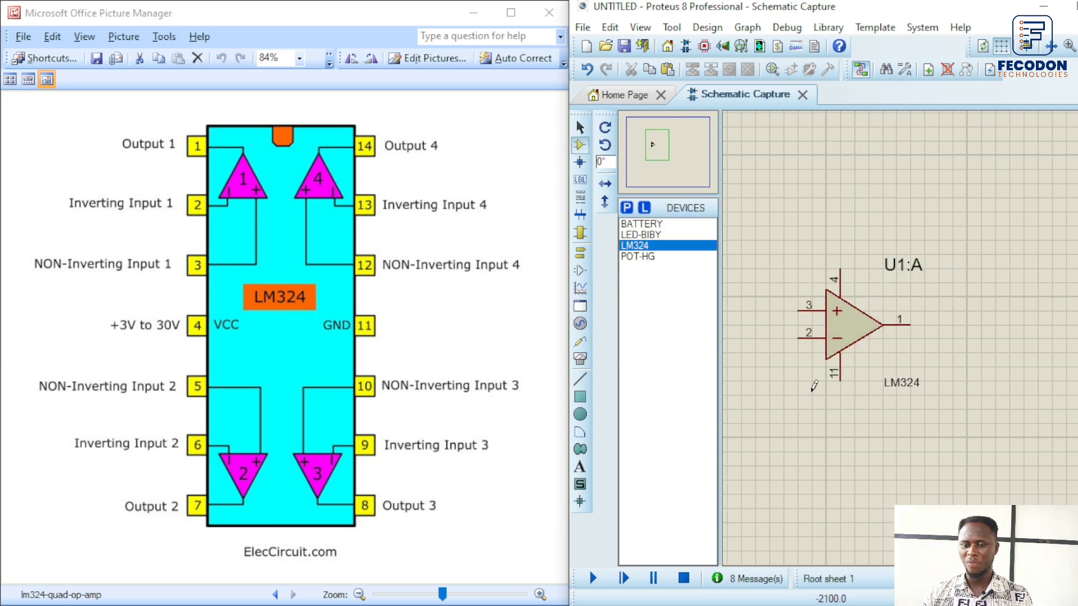
click(835, 429)
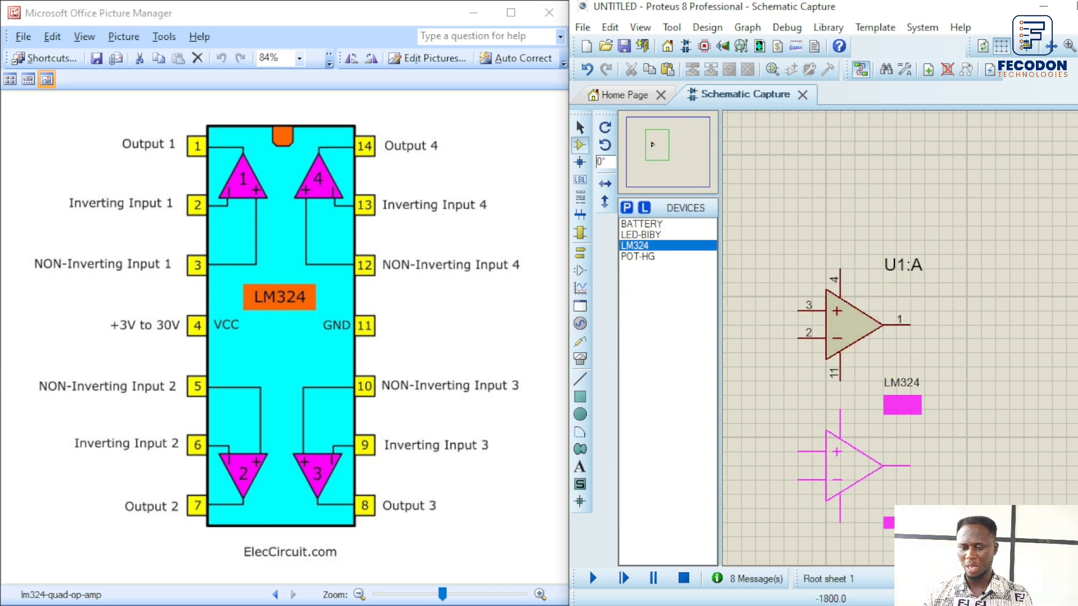
click(826, 430)
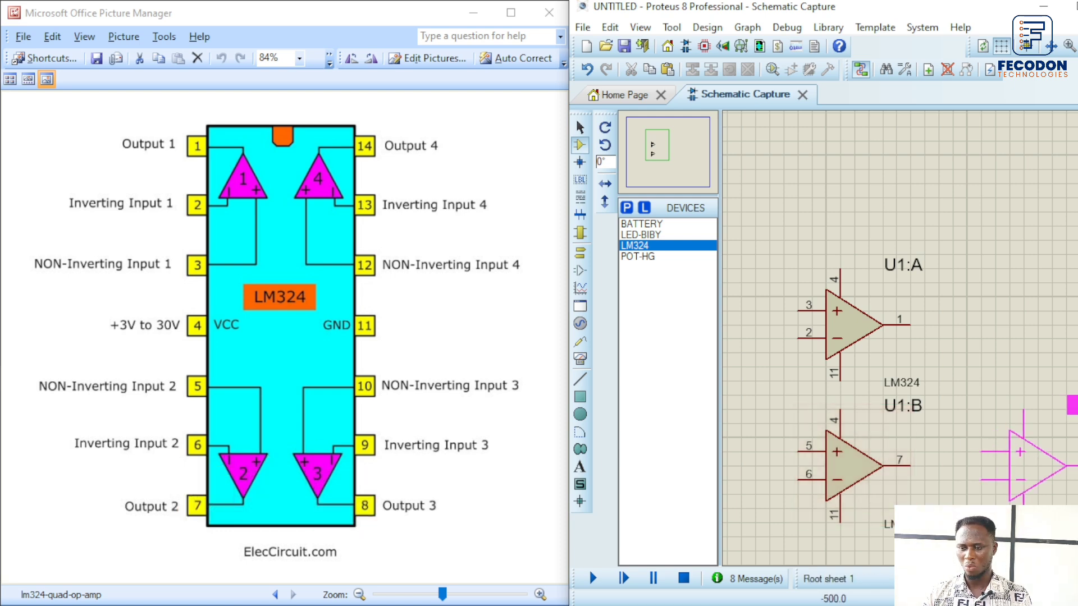
click(1009, 430)
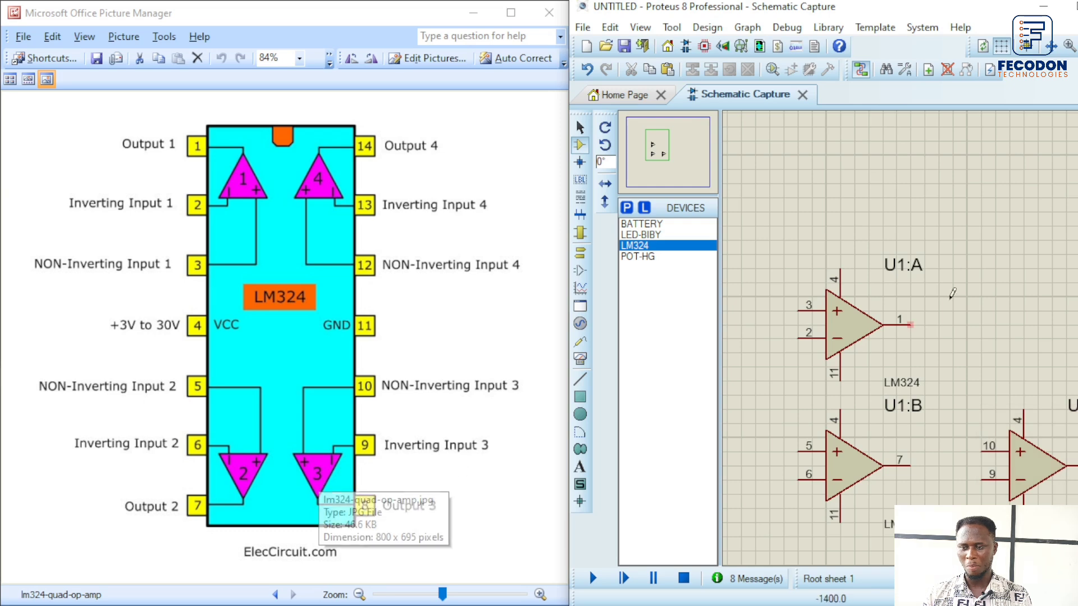
click(1054, 295)
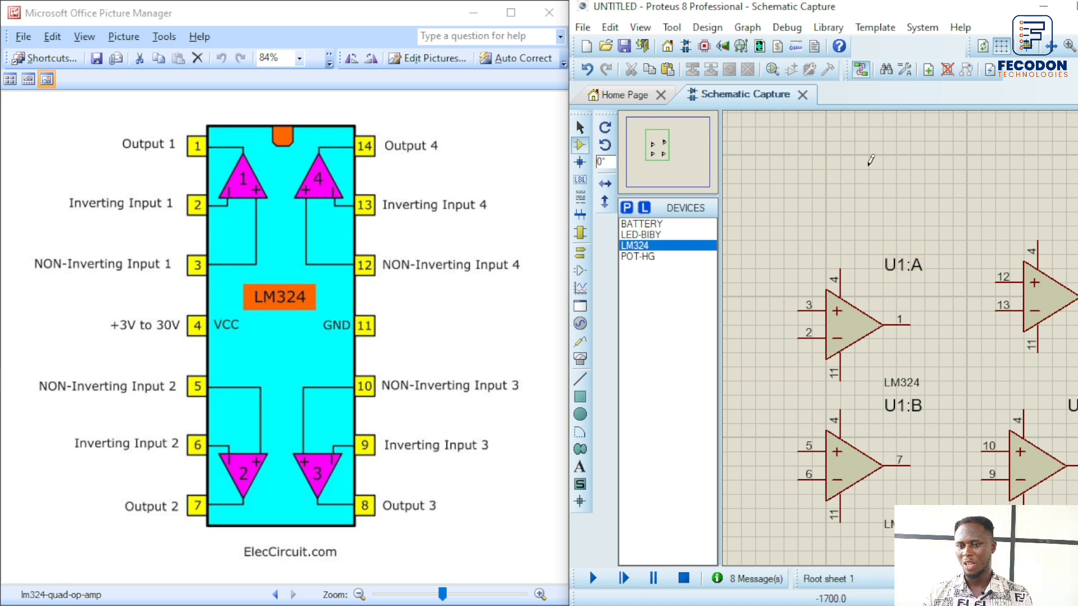
click(938, 212)
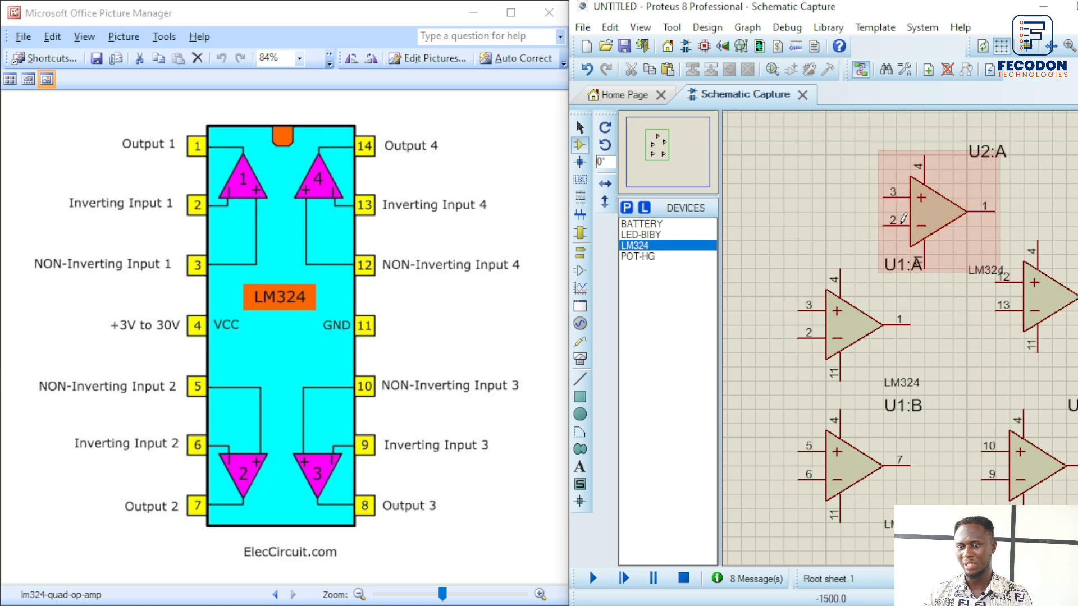
- Delete the four added LM324 op-amps, keeping only U1:A on the schematic
right_click(941, 220)
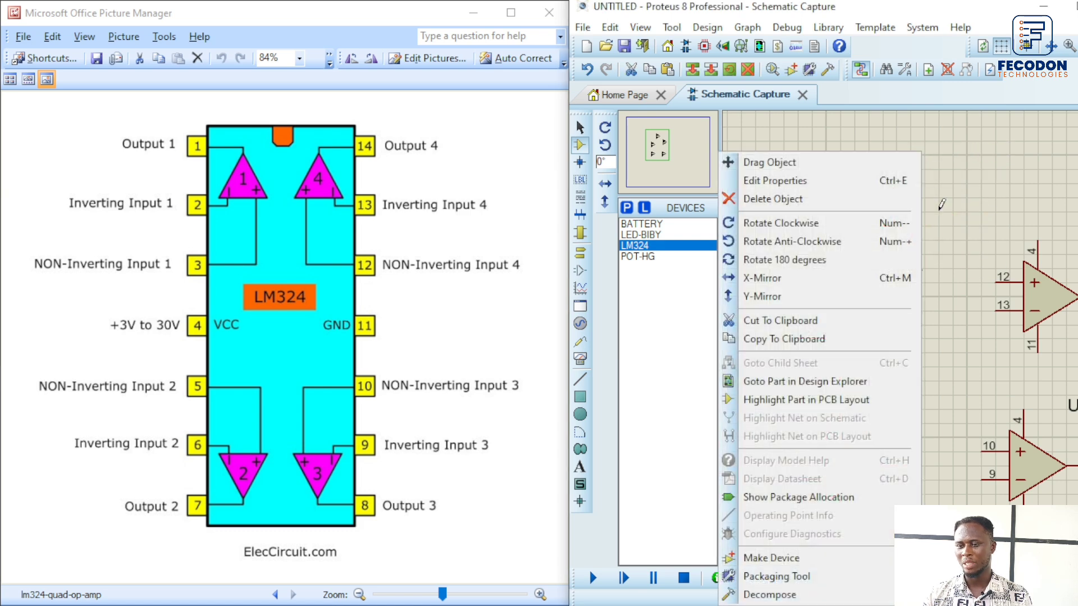
click(787, 133)
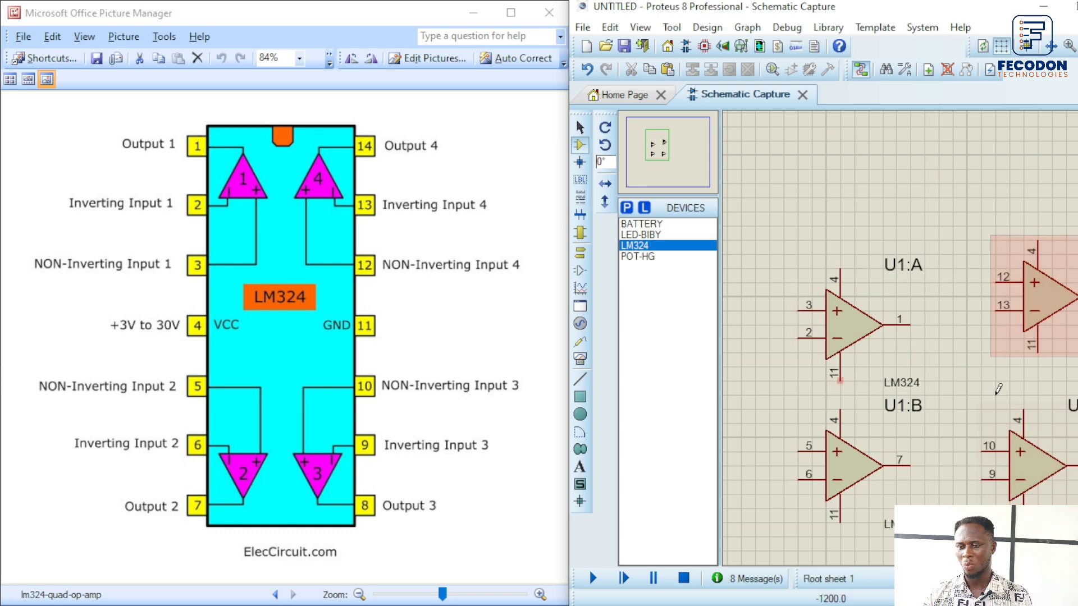
right_click(1032, 274)
right_click(1032, 273)
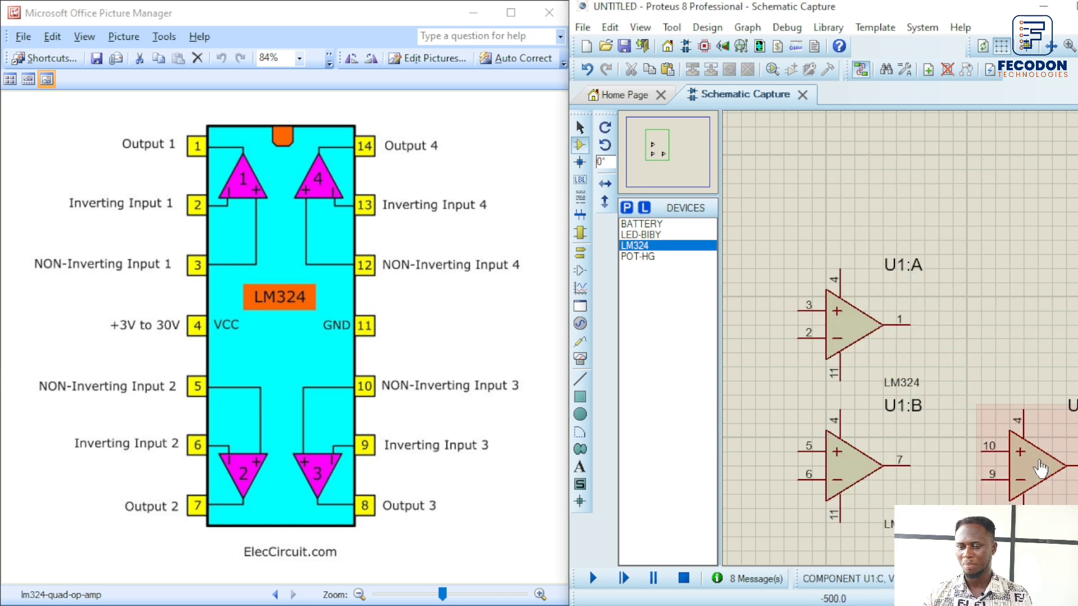
right_click(1038, 470)
right_click(1039, 470)
right_click(885, 463)
right_click(885, 462)
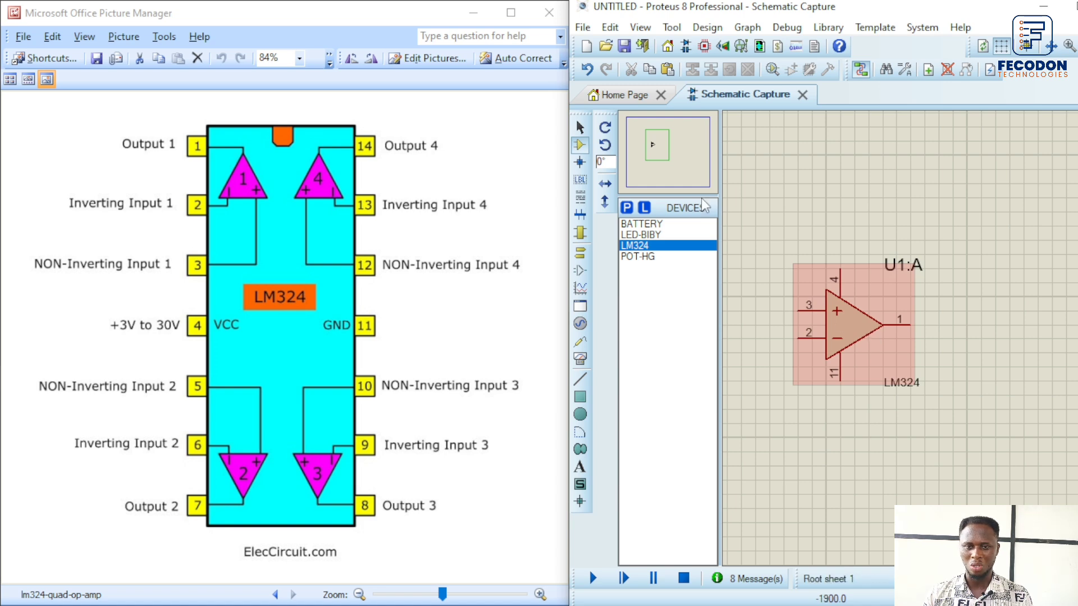
- Put the pinout picture away, enlarge the schematic window and move op-amp U1:A a little higher on the sheet
click(471, 14)
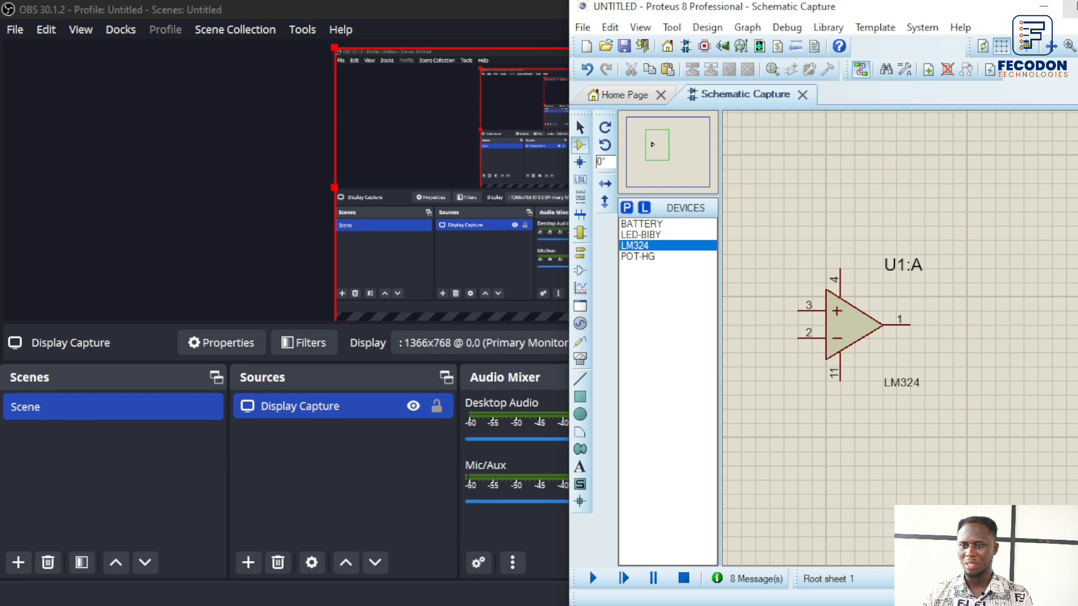
click(1073, 8)
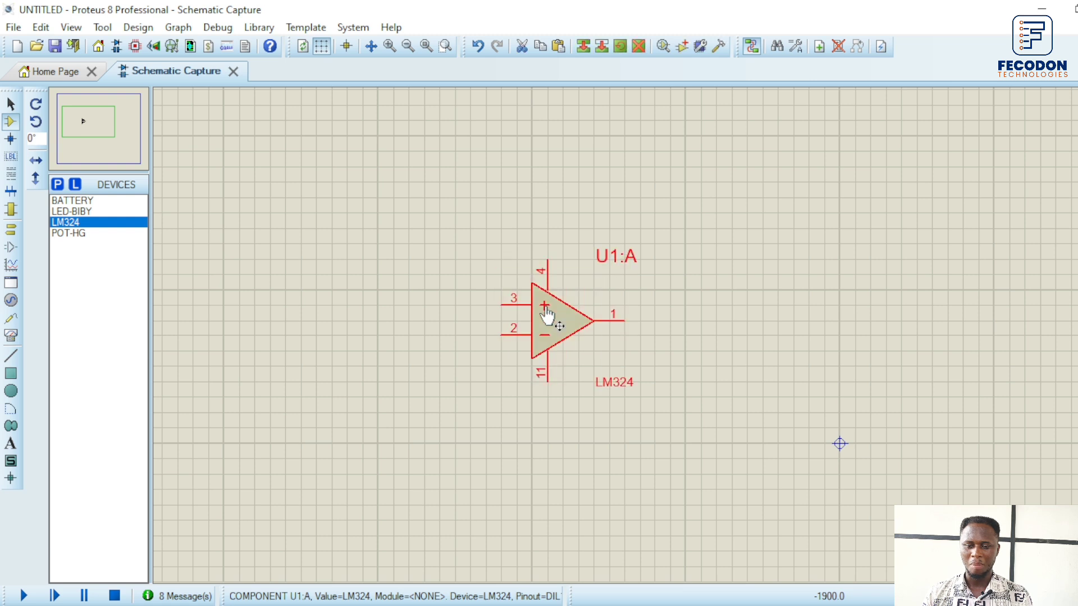
drag(548, 316, 563, 254)
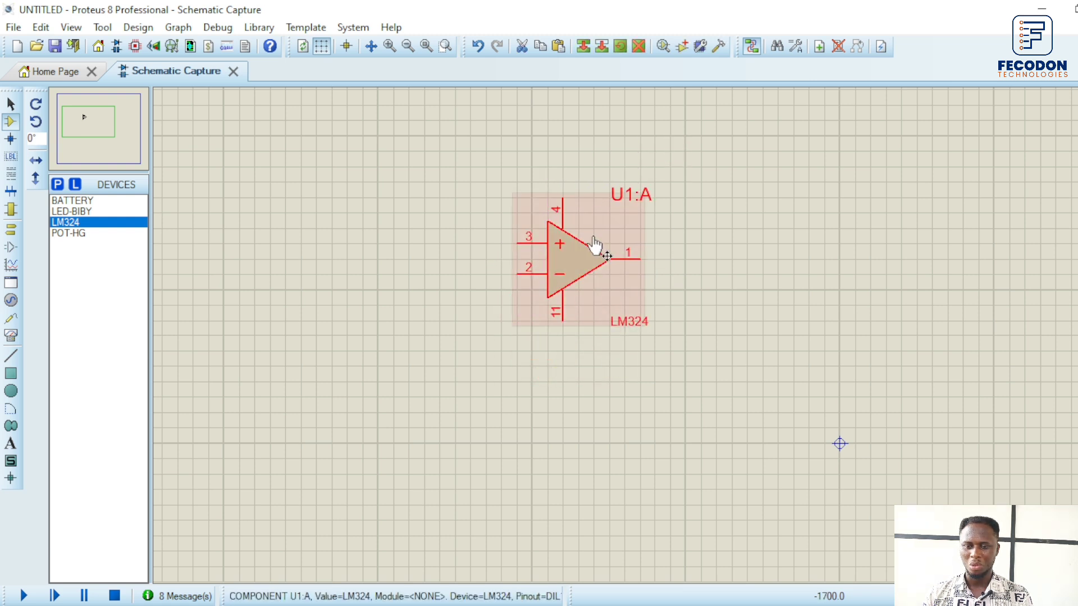
- Draw short wires leftward from op-amp input pins 3 and 2, ending each in a junction dot
click(517, 243)
double_click(486, 243)
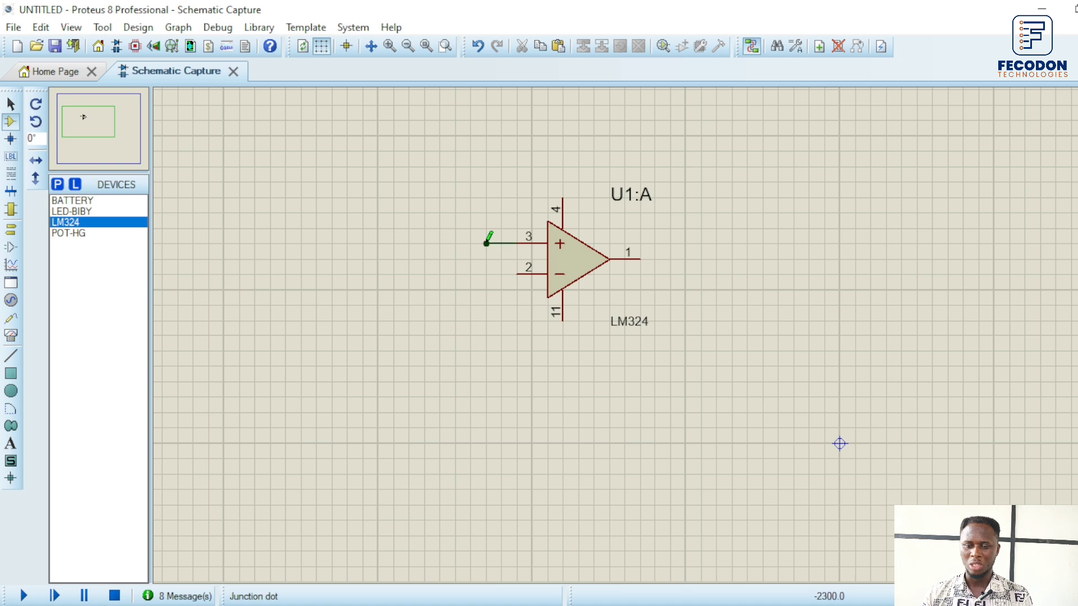
double_click(487, 274)
drag(439, 212, 516, 303)
click(471, 352)
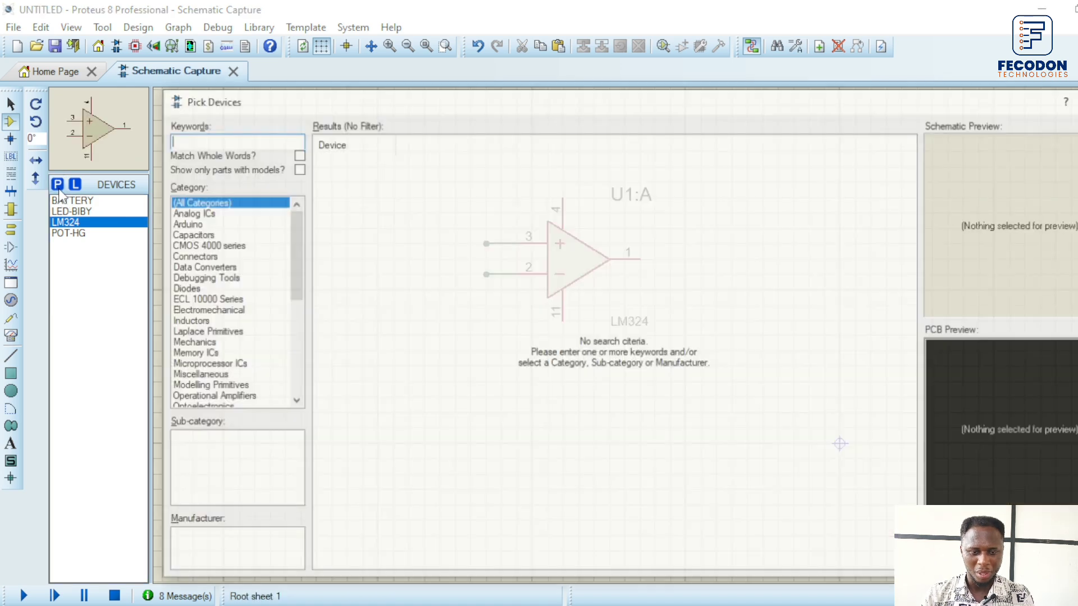
- Search the device library for "resistor" and add the RESISTOR analog primitive to the device list
click(58, 185)
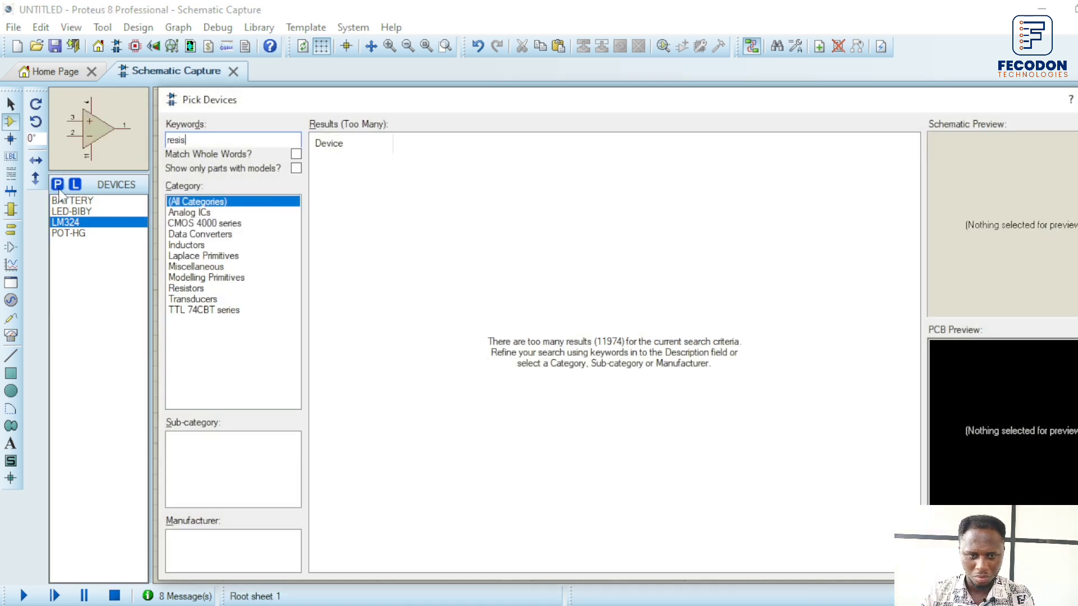
text(tor)
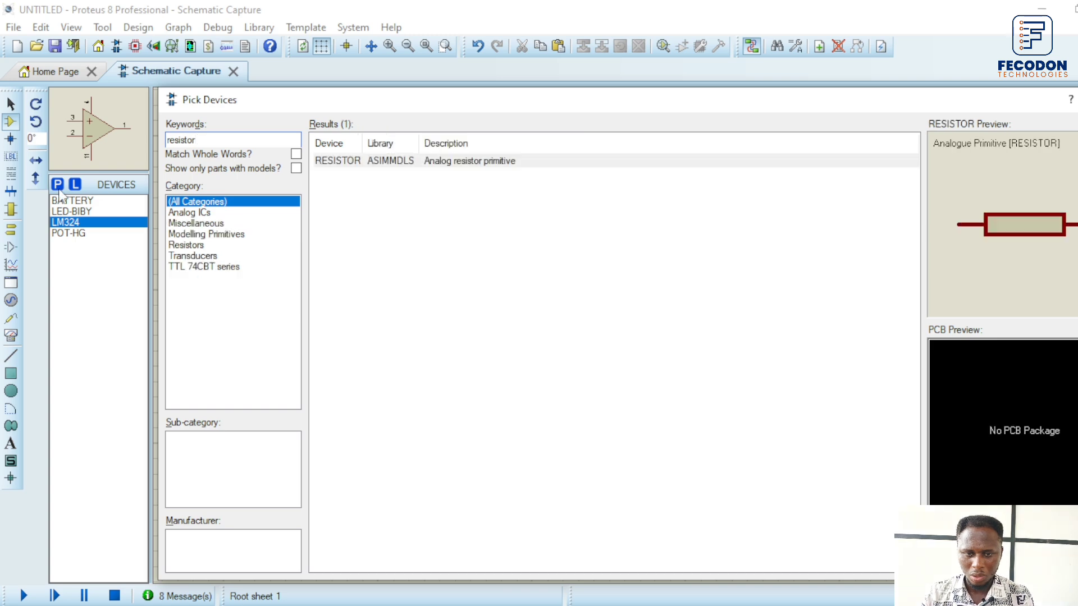
double_click(511, 162)
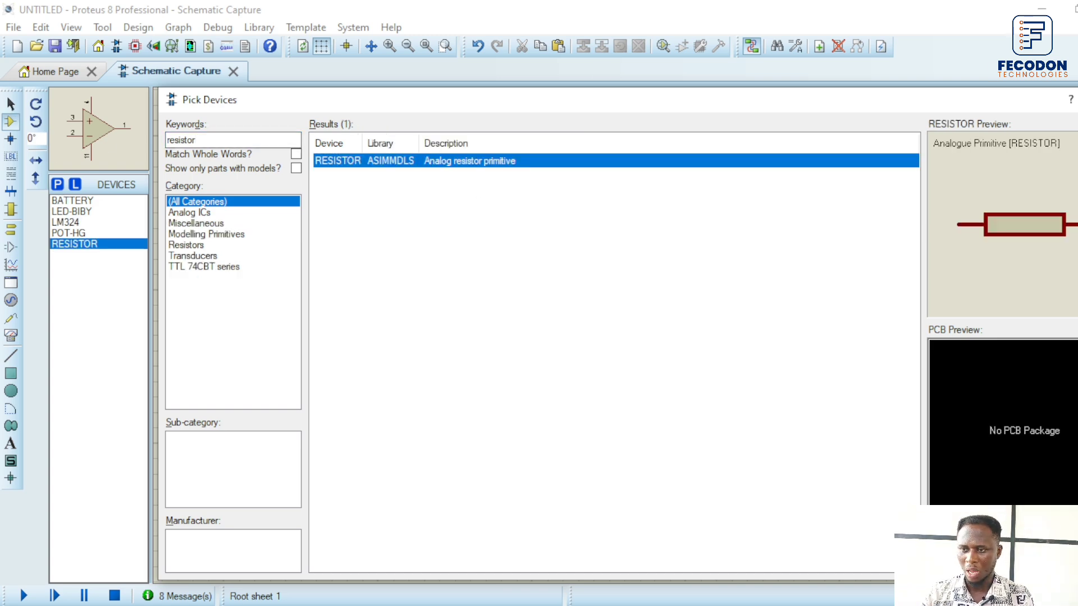
click(1077, 99)
- Place two vertical 10k resistors, R1 above R2, in the free area beside the op-amp's input side
click(35, 121)
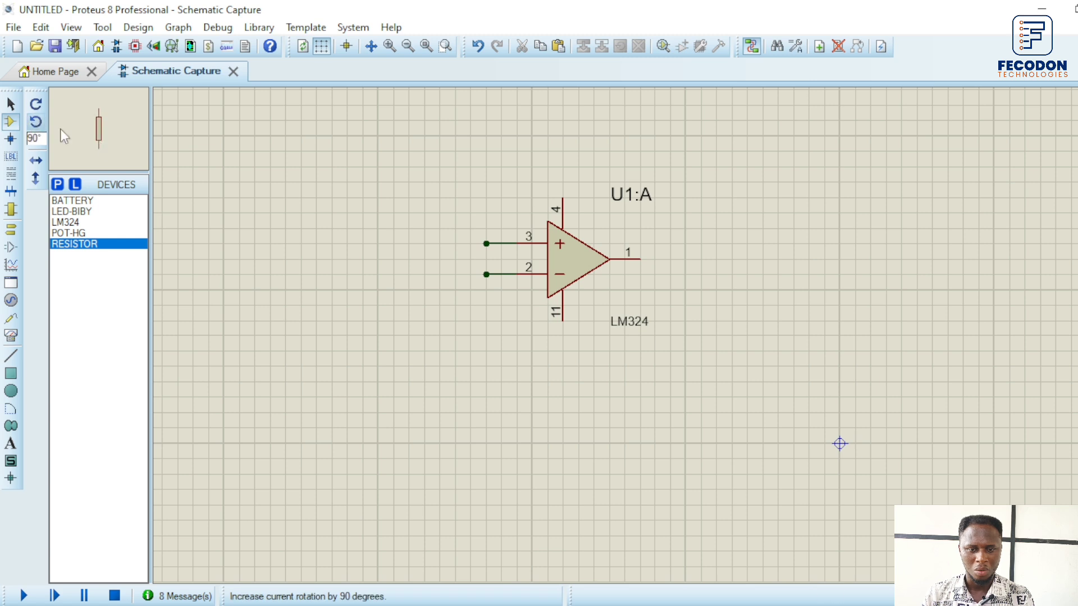
click(285, 174)
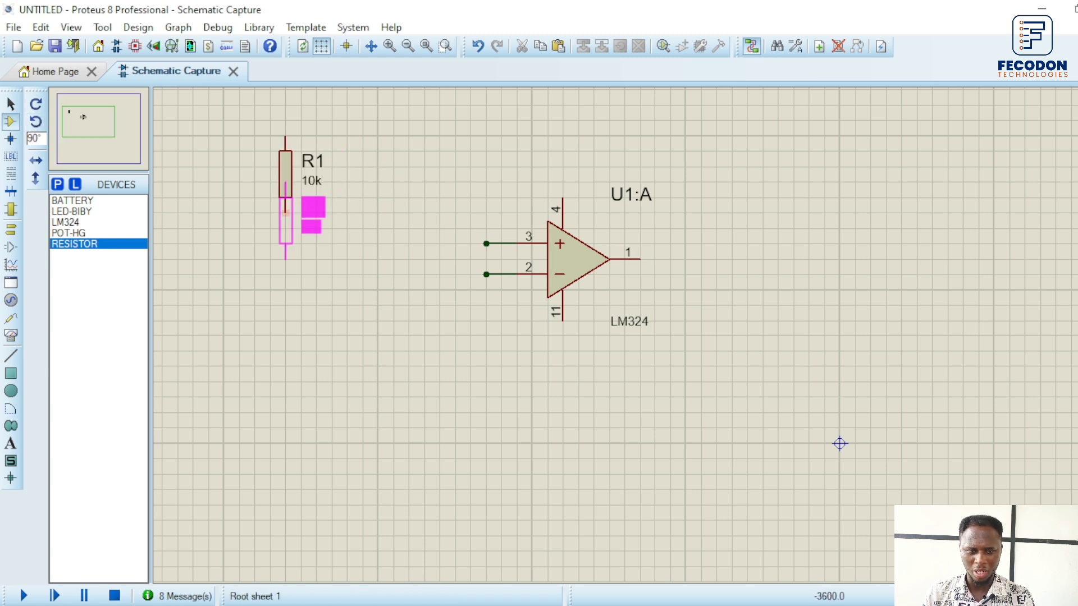
click(285, 282)
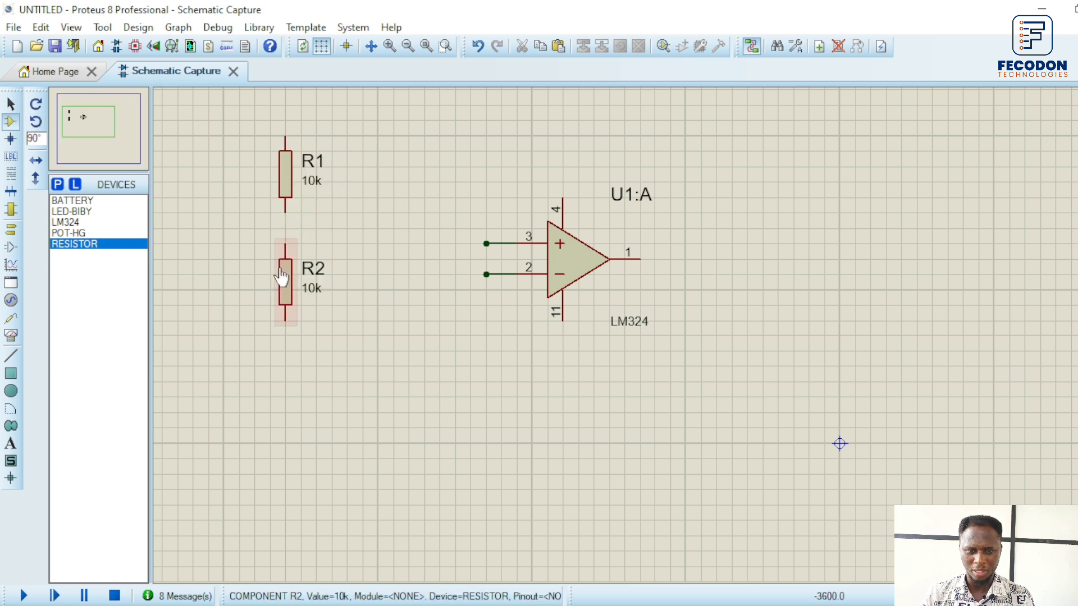
- Wire R1 and R2 in series and draw a short output wire from their midpoint, ending in a junction dot
click(285, 242)
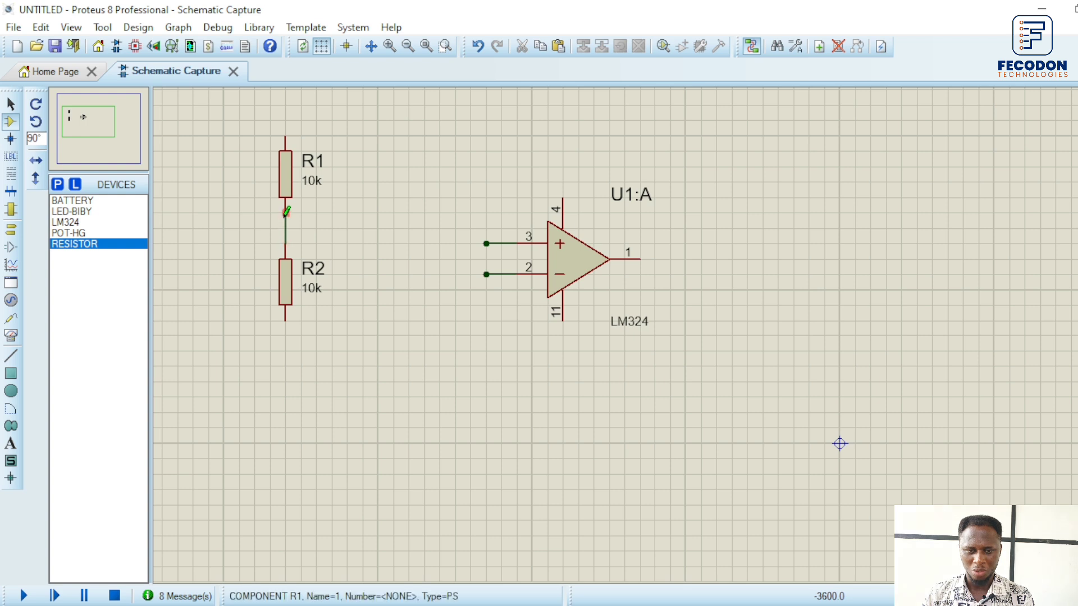
click(286, 212)
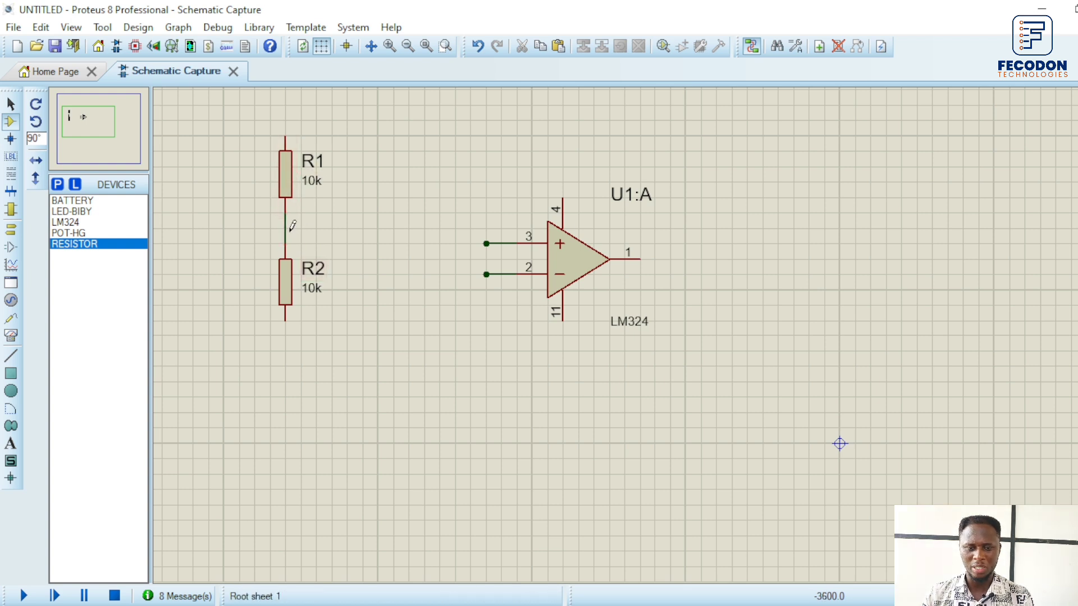
click(286, 229)
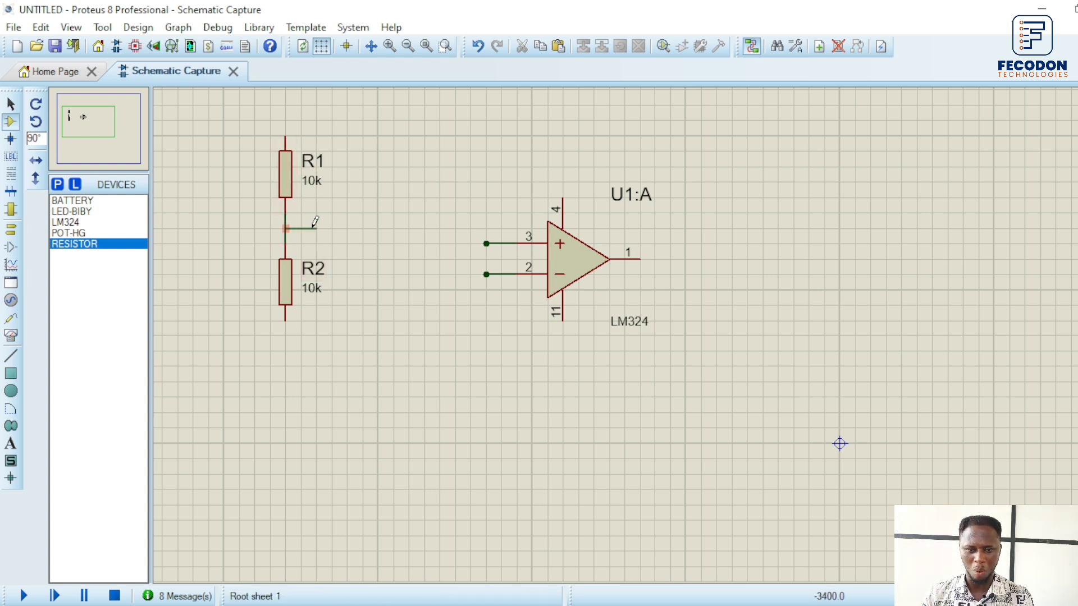
double_click(344, 220)
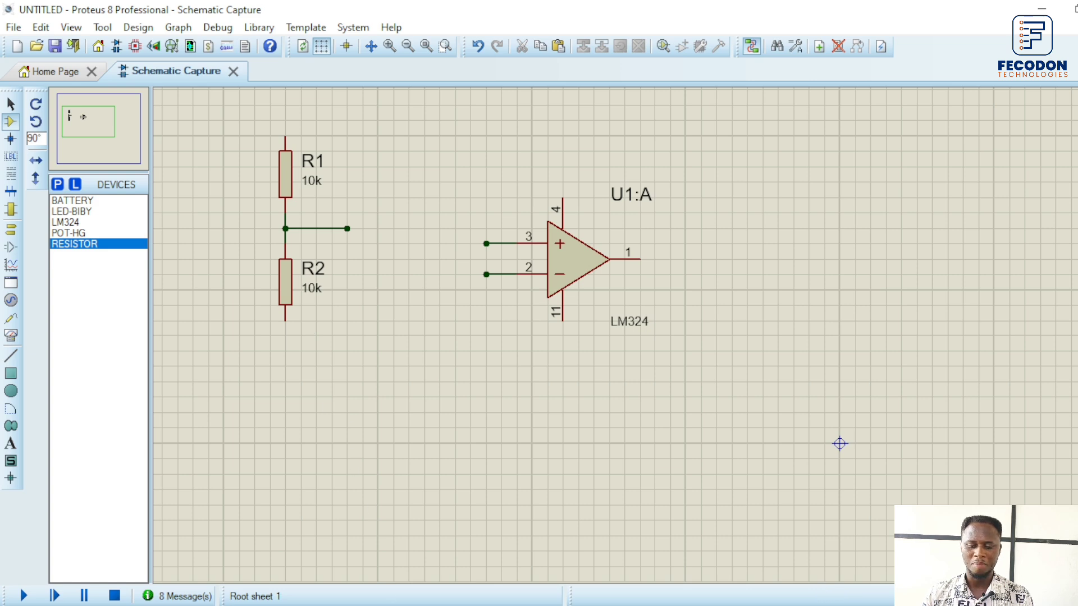
- Switch to the Word document to examine the voltage divider circuit and its Vout formula, then return to the Proteus schematic
click(433, 547)
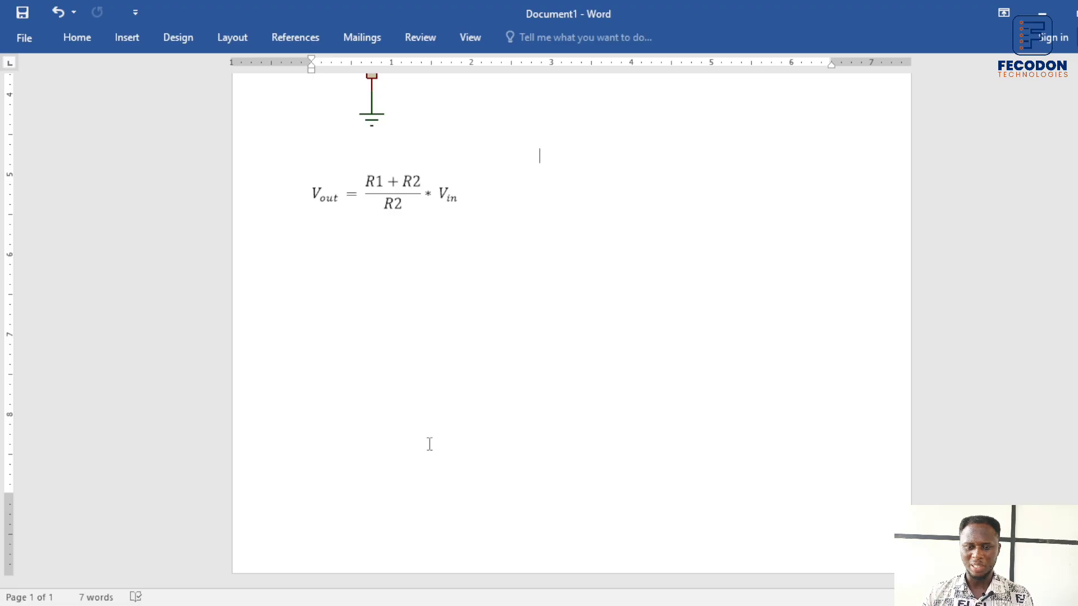
scroll(443, 319, up, 8)
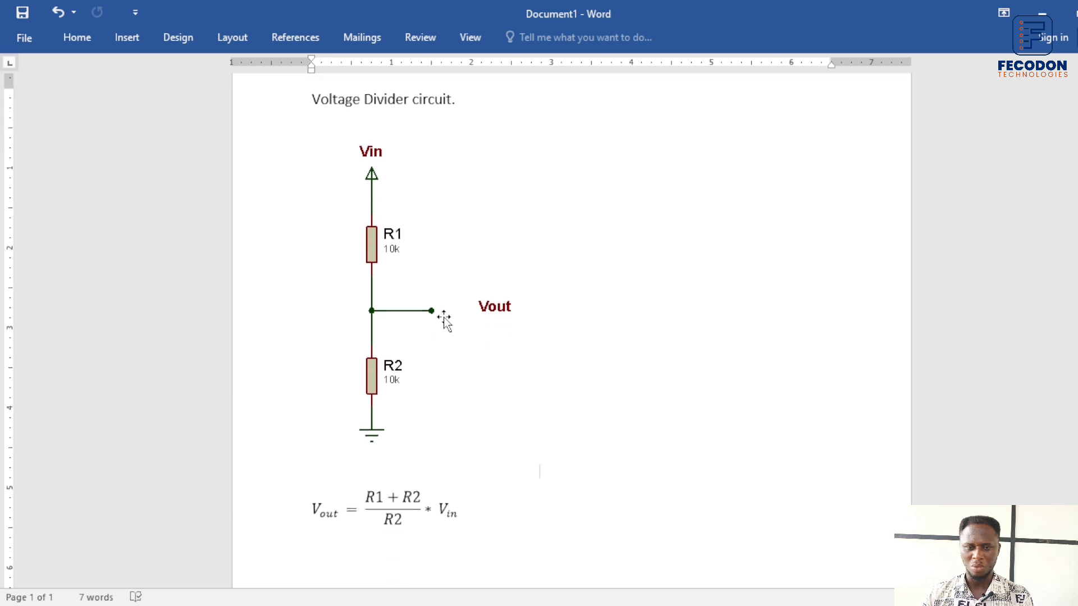
scroll(443, 318, down, 1)
scroll(444, 320, up, 1)
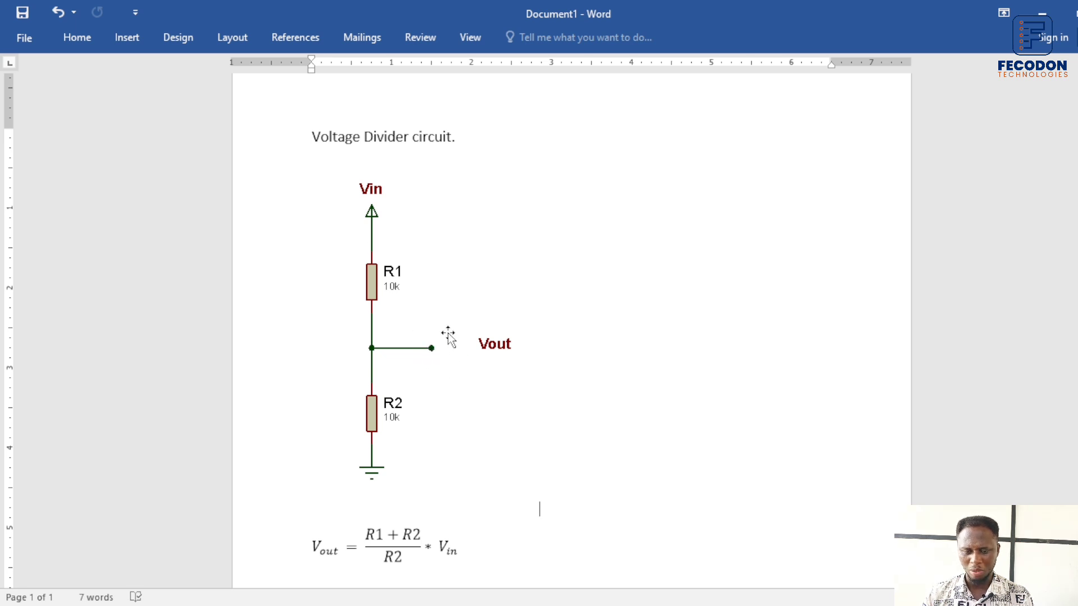
scroll(448, 332, down, 1)
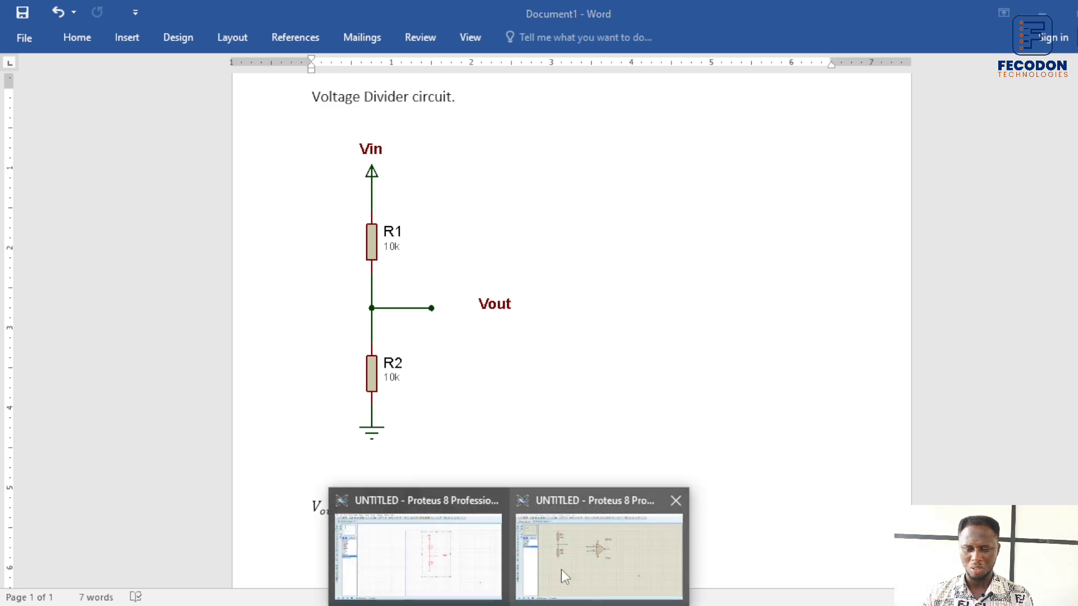
click(563, 568)
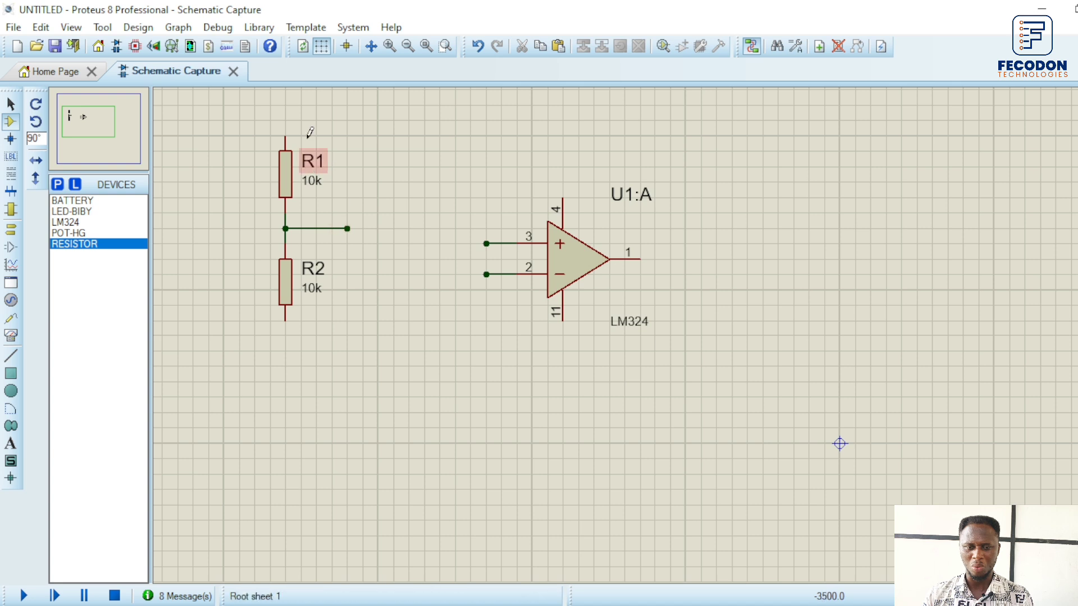
drag(224, 105, 386, 355)
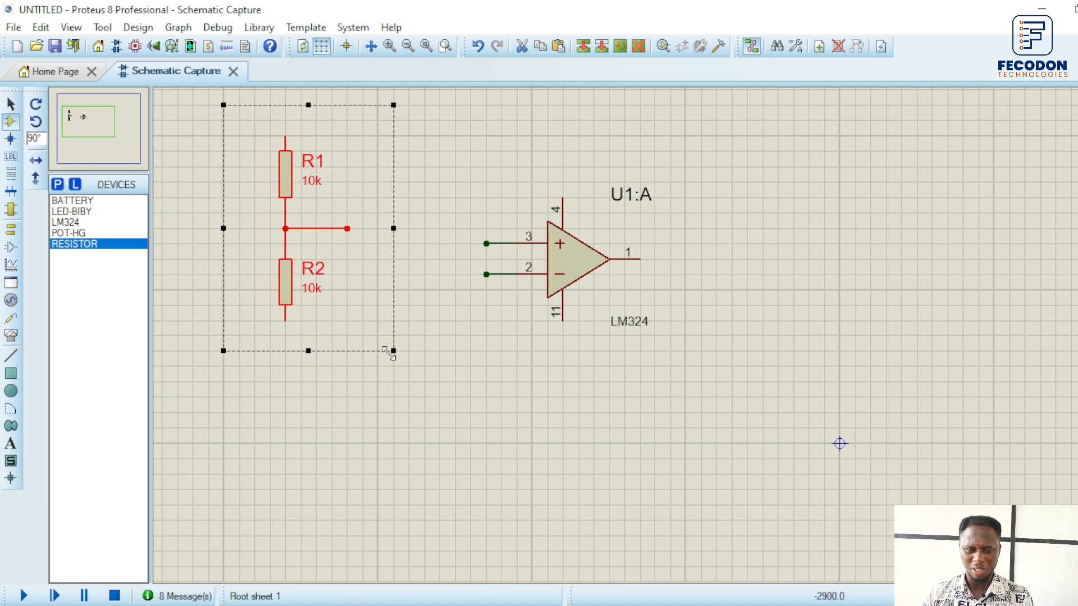
click(427, 261)
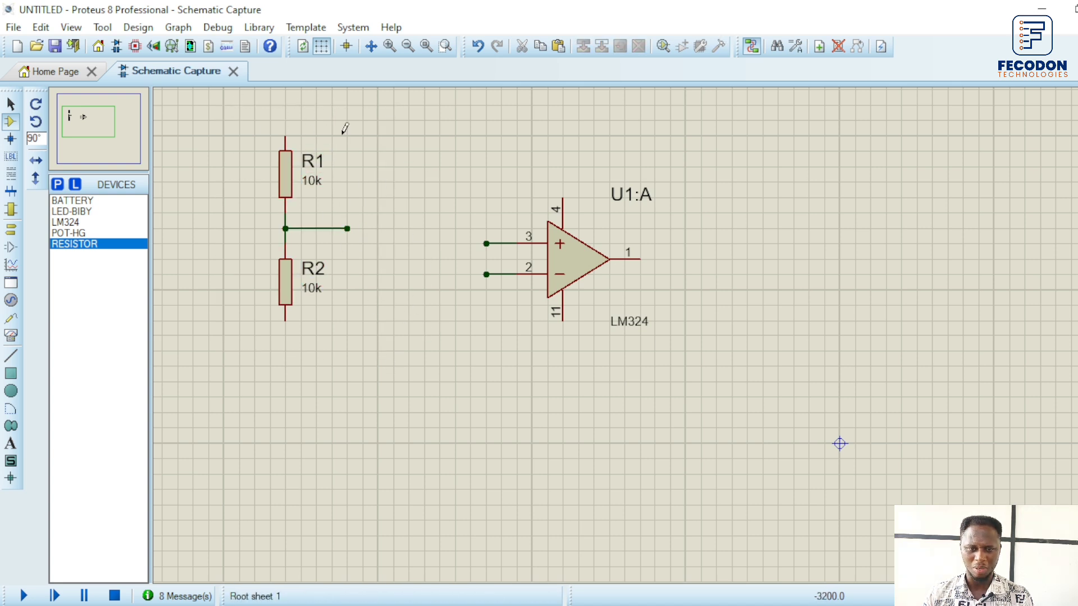
- Place a horizontal battery above the resistor divider and wire its positive terminal to the upper end of R1
drag(212, 152, 164, 153)
drag(225, 105, 233, 94)
drag(229, 242, 162, 238)
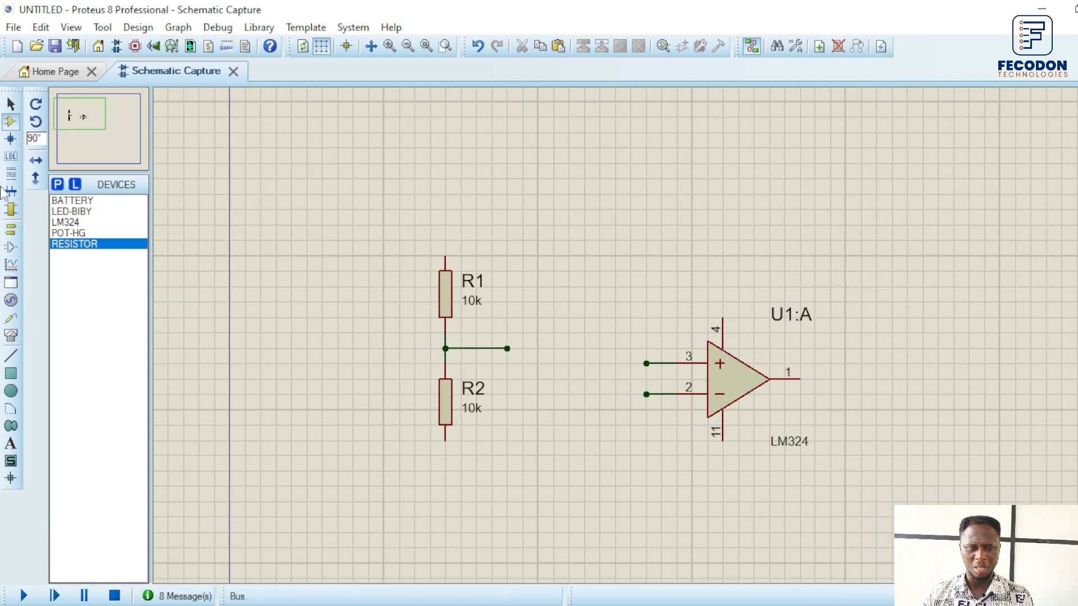
click(90, 202)
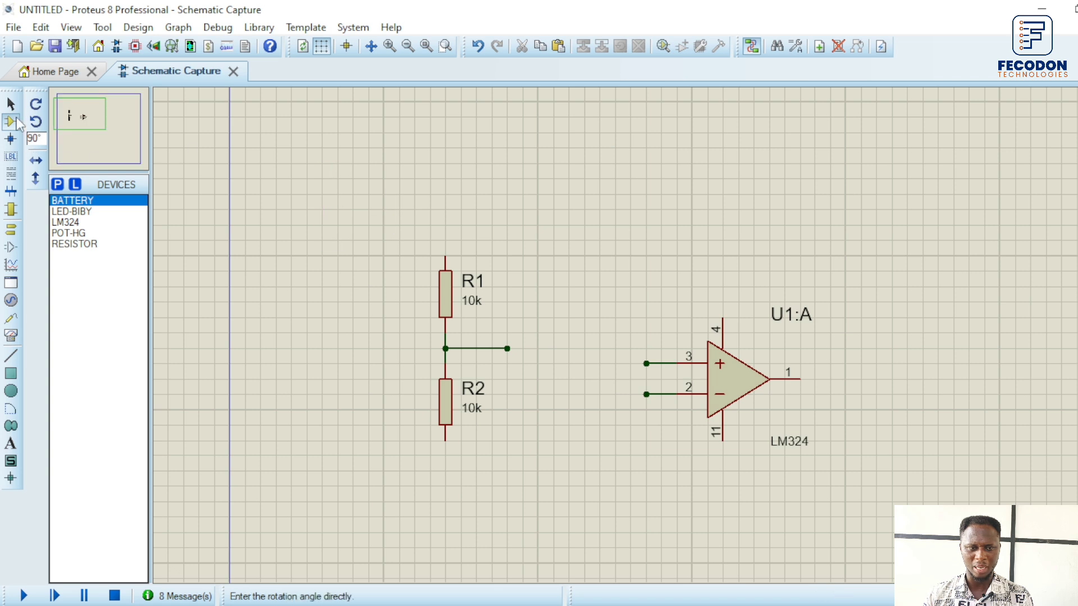
double_click(36, 105)
click(293, 190)
click(294, 193)
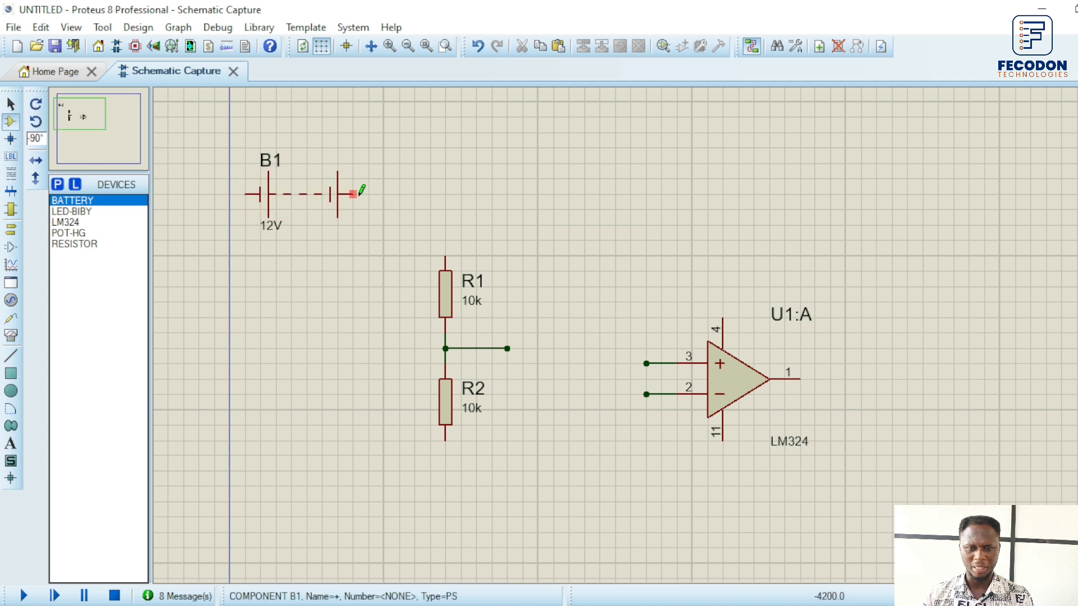
click(353, 195)
click(446, 254)
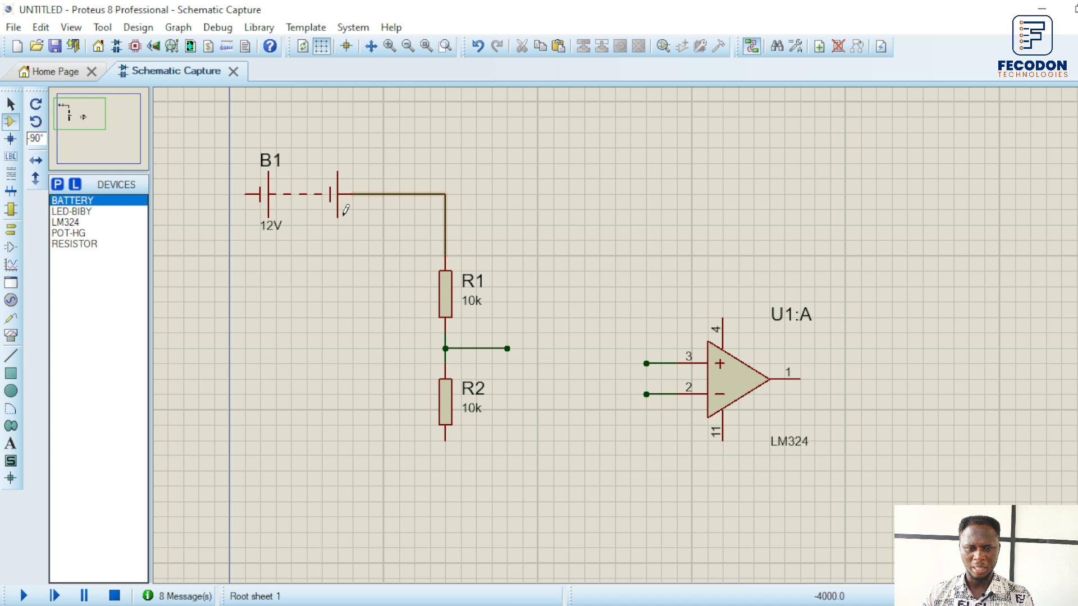
- Set battery B1's value to 5V and wire its negative terminal around to the lower end of R2
double_click(278, 226)
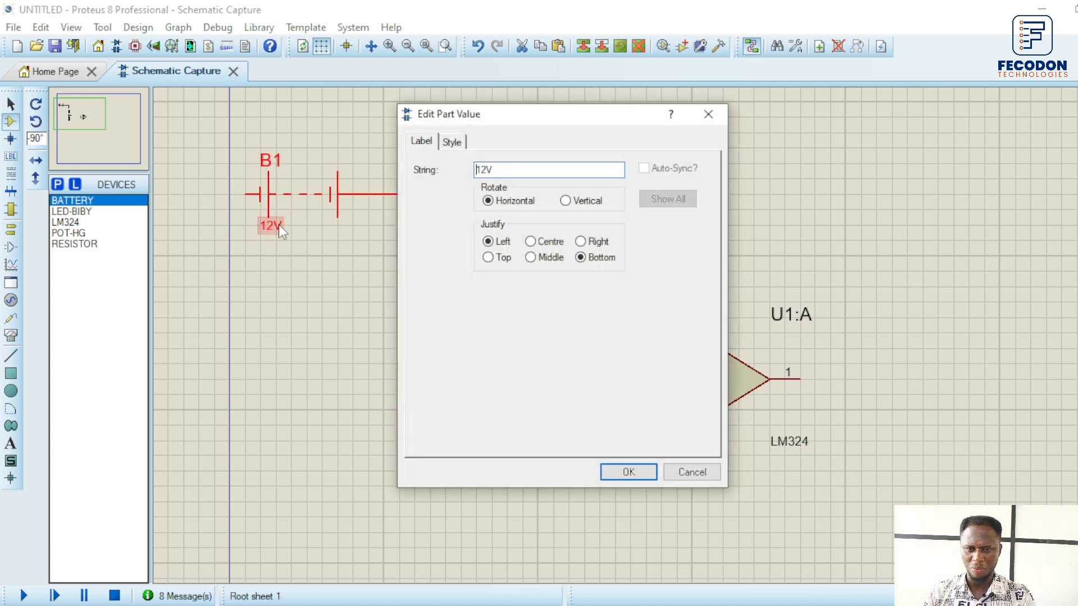
text(5V)
key(Return)
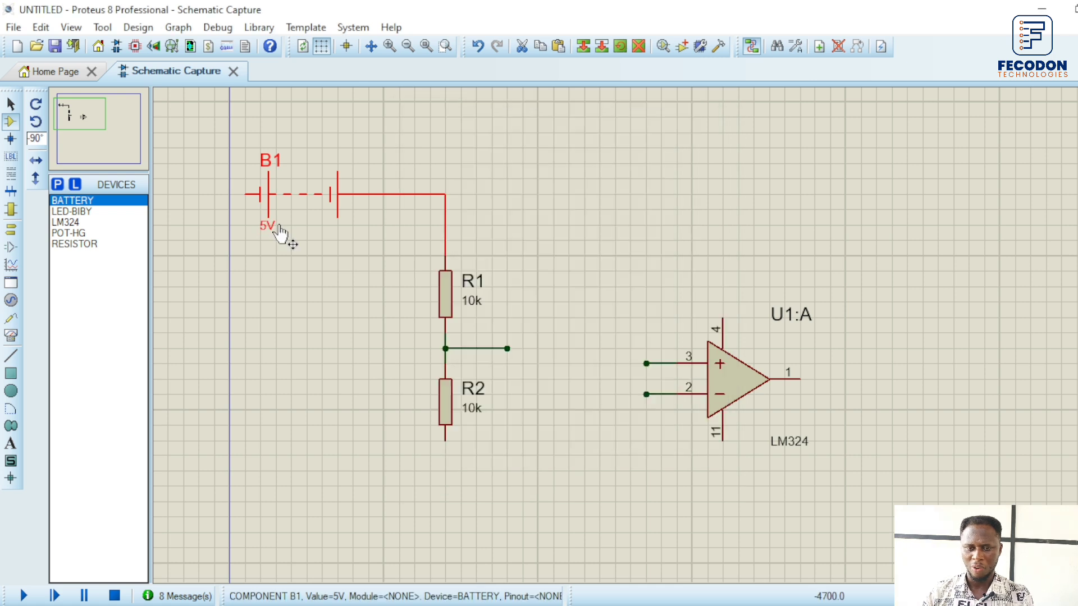
click(284, 256)
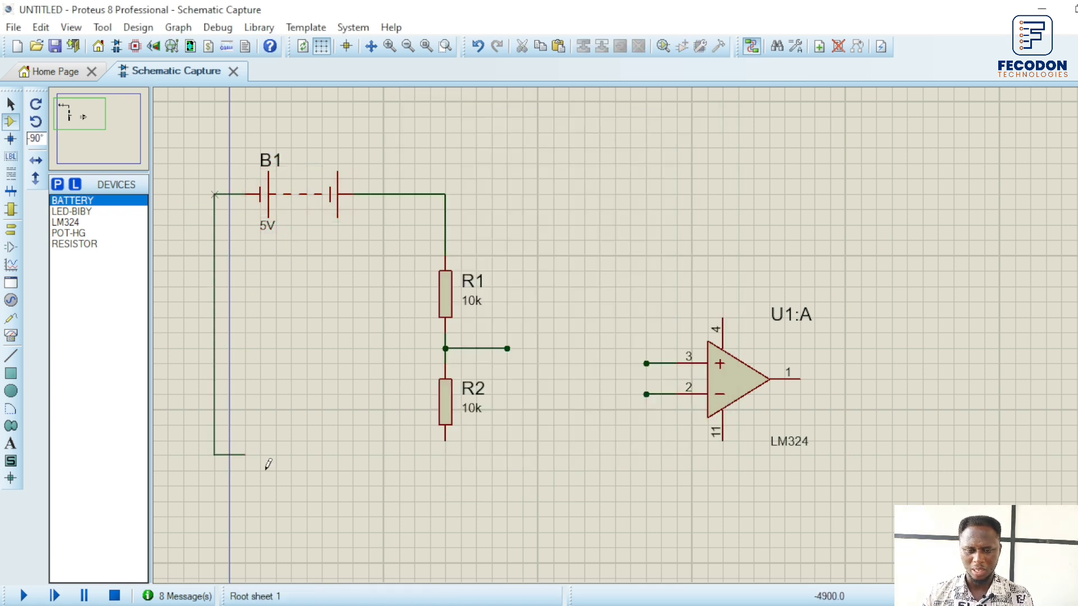
click(449, 446)
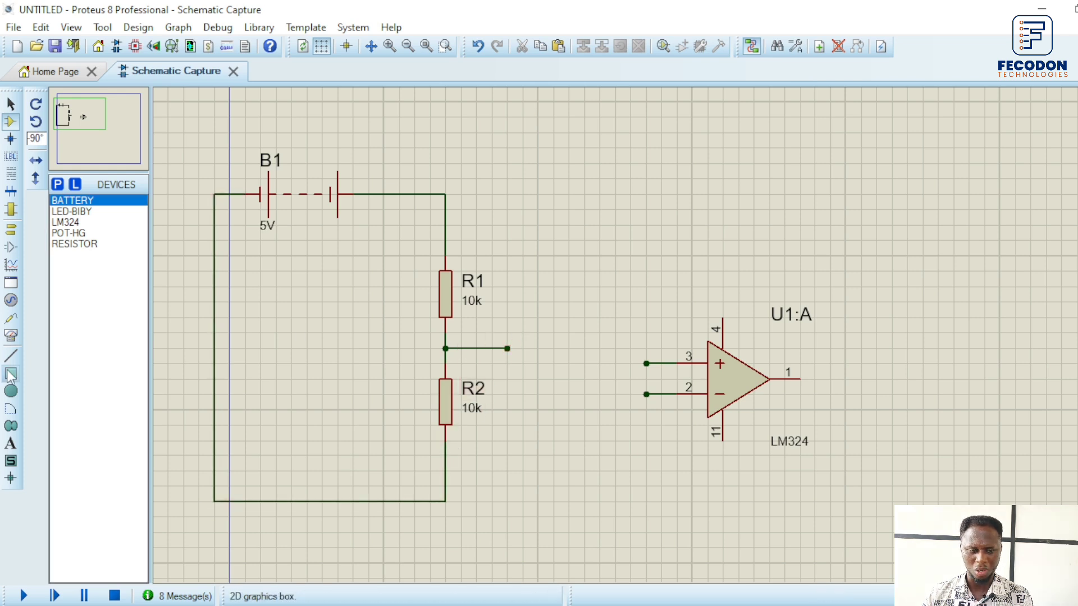
- Connect a DC voltmeter across R2, from the divider midpoint to the battery's negative line, and start the simulation
click(11, 336)
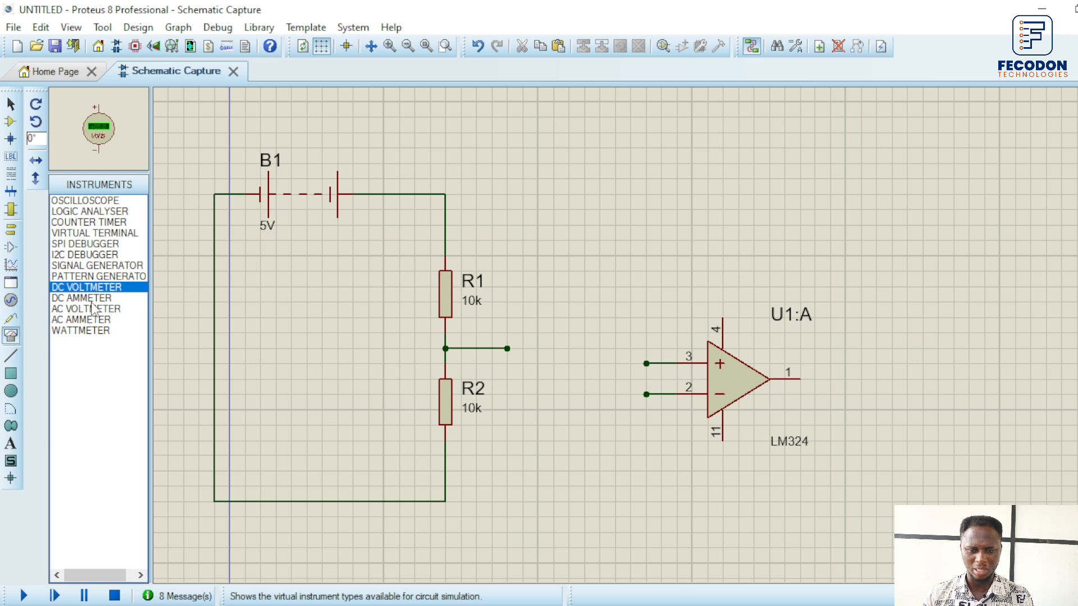
click(537, 441)
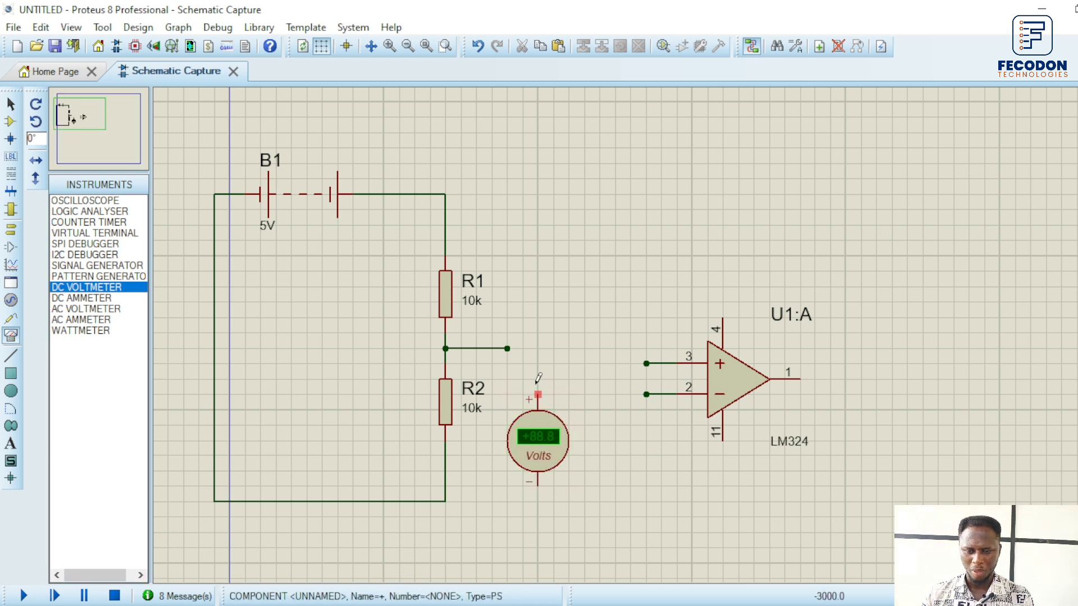
click(536, 383)
click(507, 348)
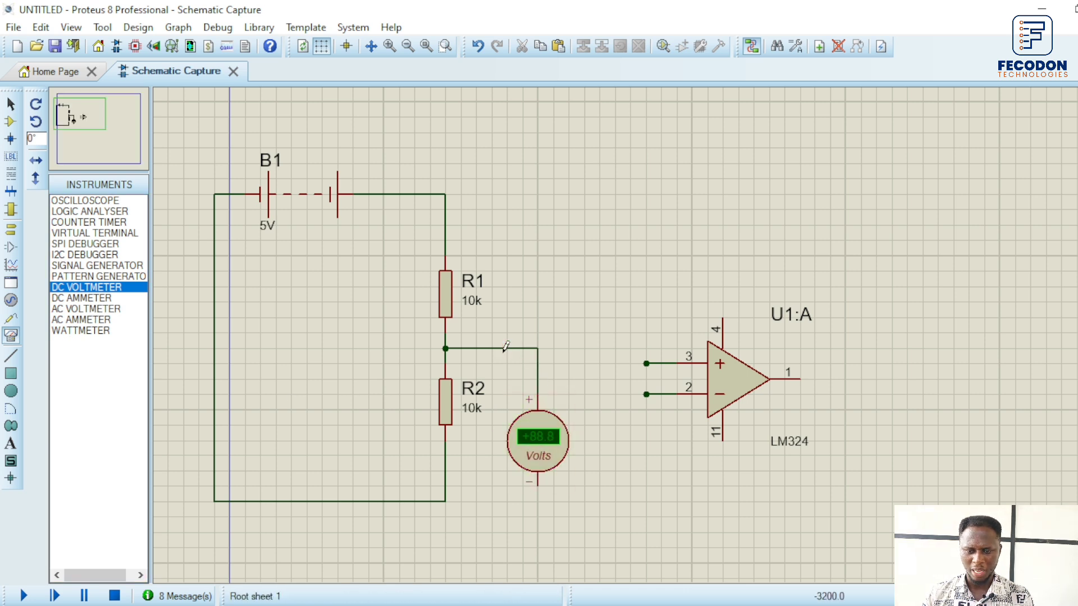
click(537, 484)
click(445, 501)
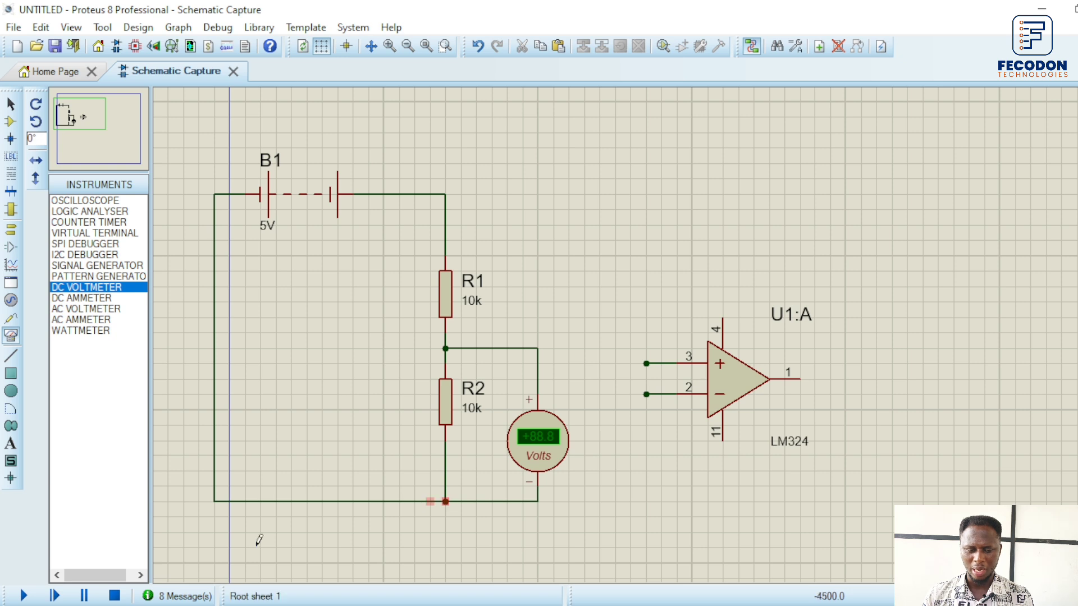
click(25, 594)
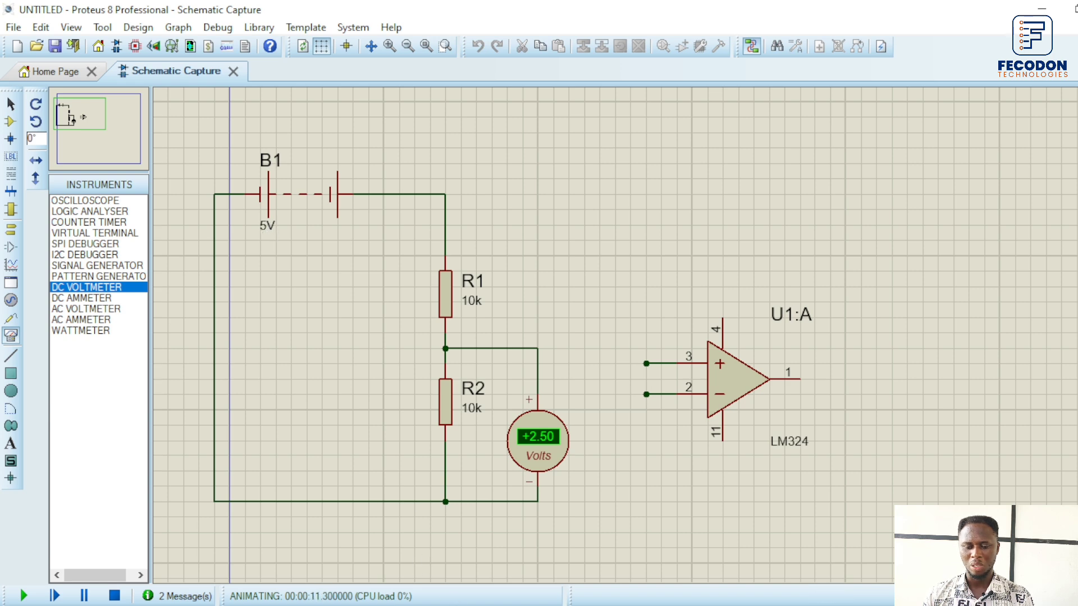
- Switch to the Word document and add the line "R1 = R2, Vout = 1/2Vin" below the Vout formula
click(483, 568)
scroll(461, 478, down, 3)
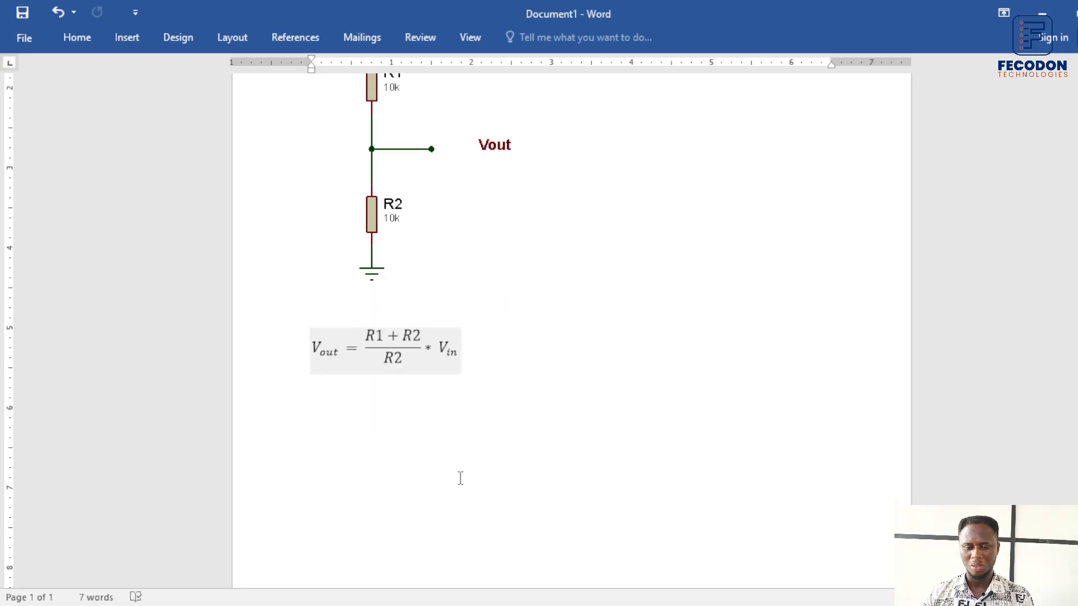
key(ctrl+z)
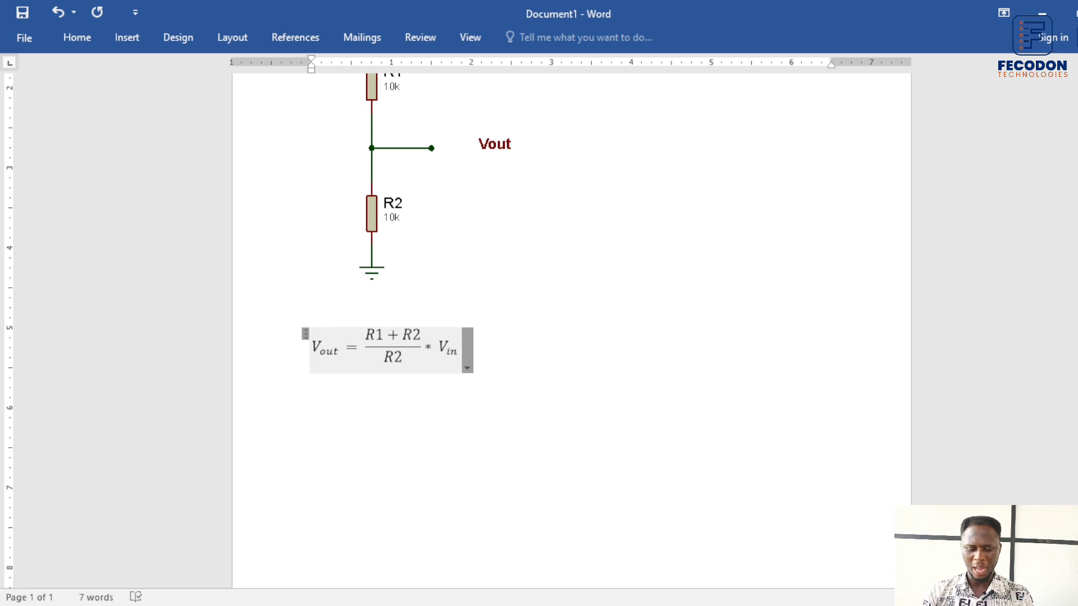
text(R)
text(1n)
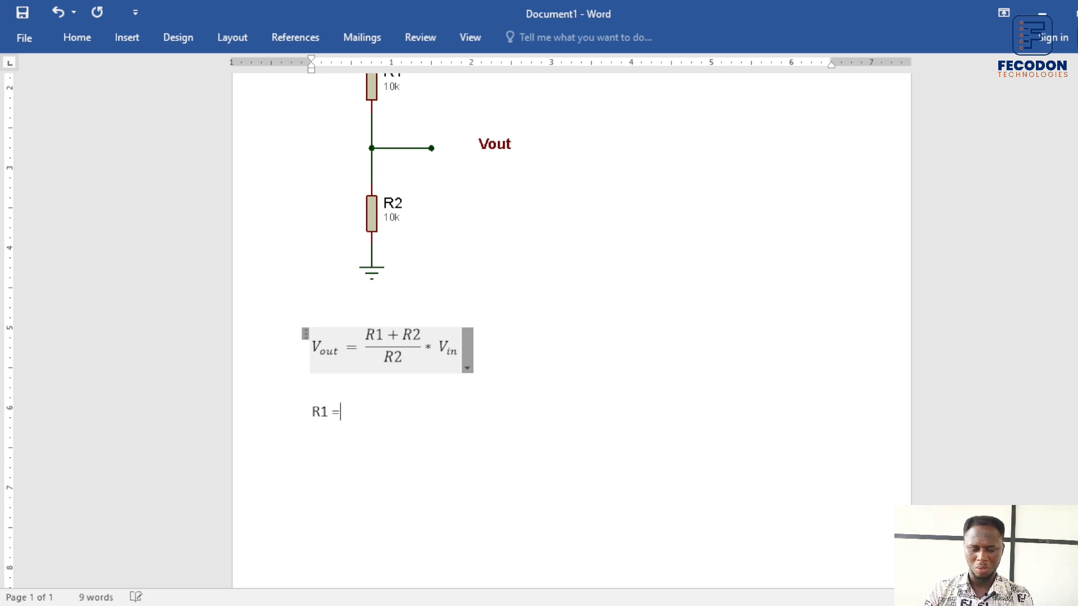
text(R2)
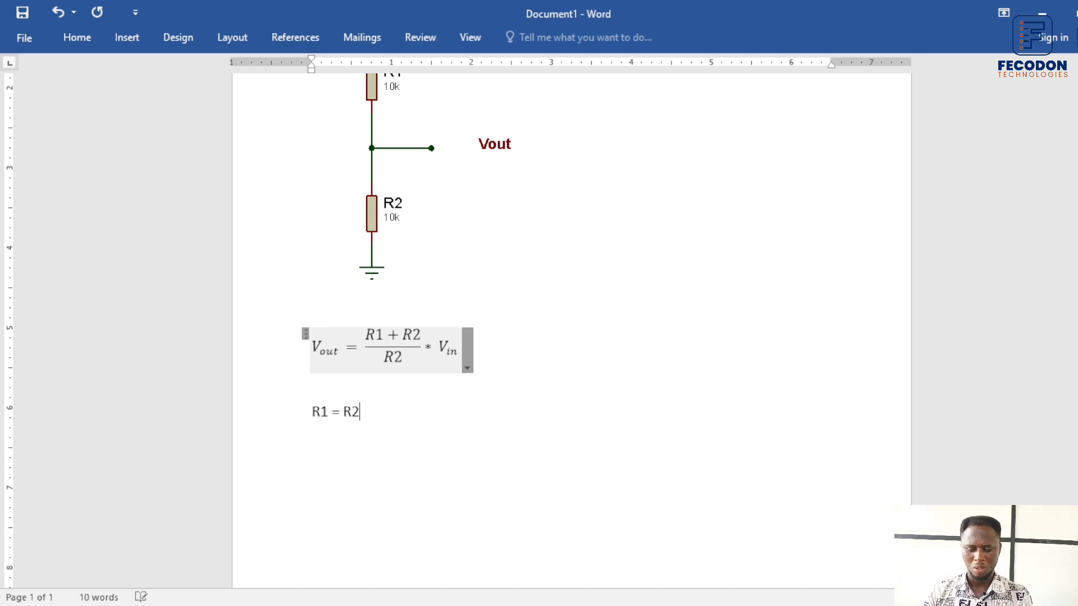
text(, Vout = 1/)
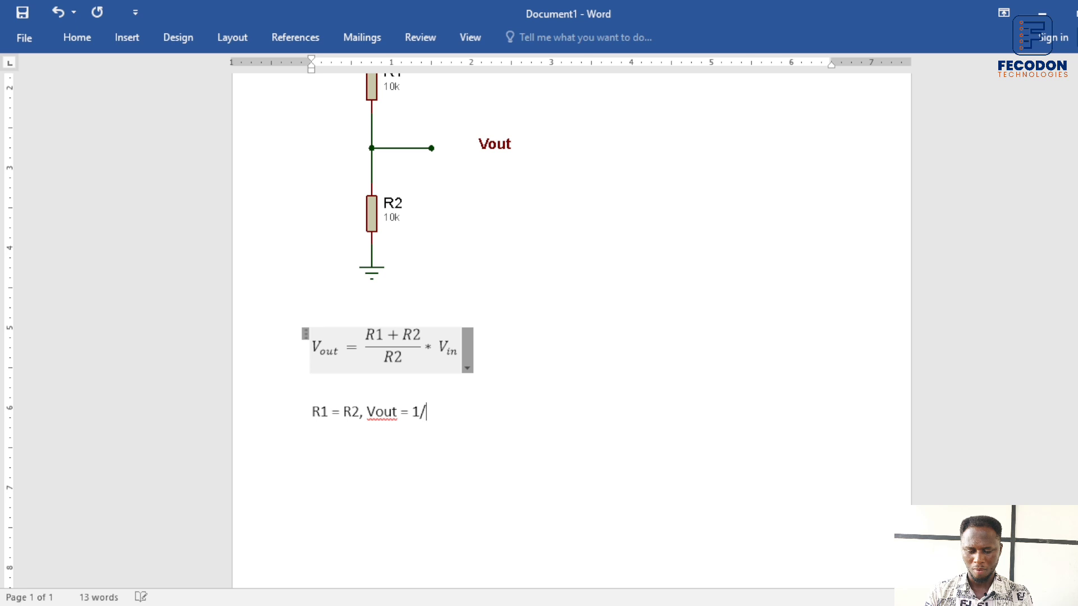
text(2Vin)
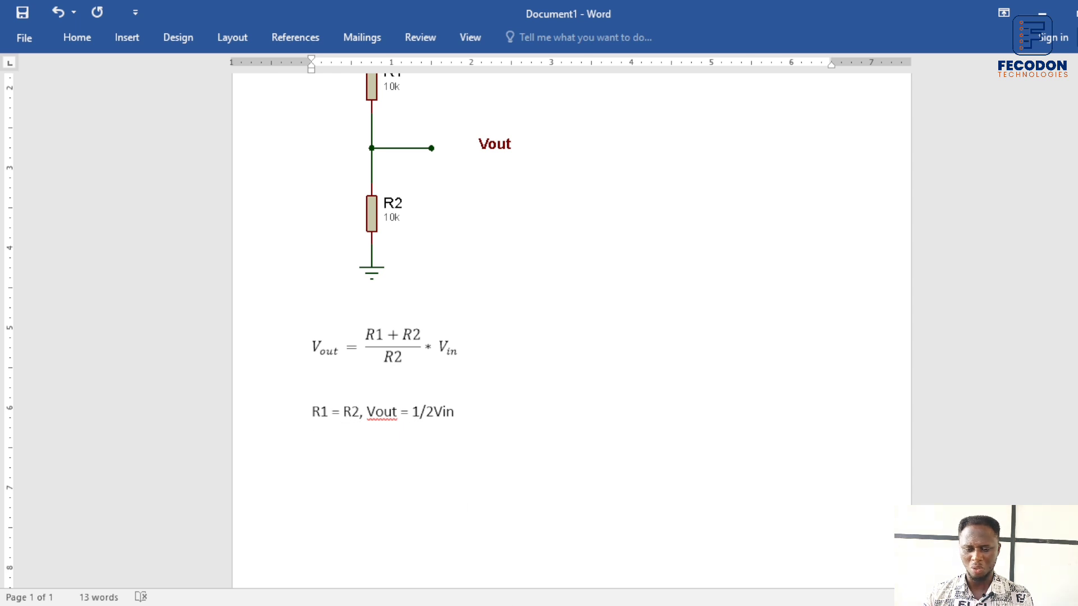
- Return to the Proteus schematic and stop the running simulation
mouse_move(508, 604)
click(626, 566)
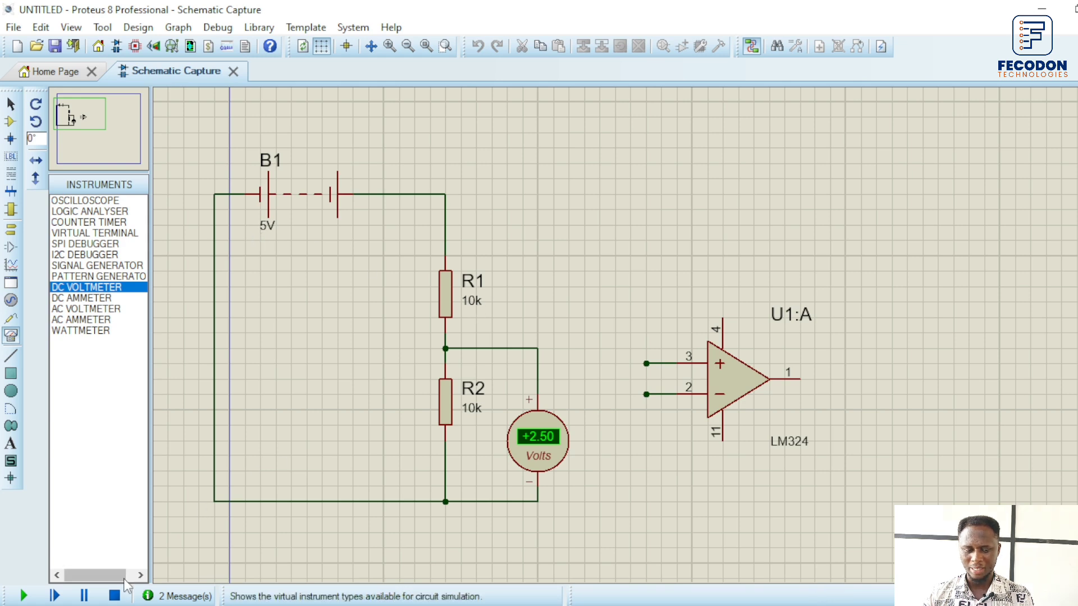
click(114, 596)
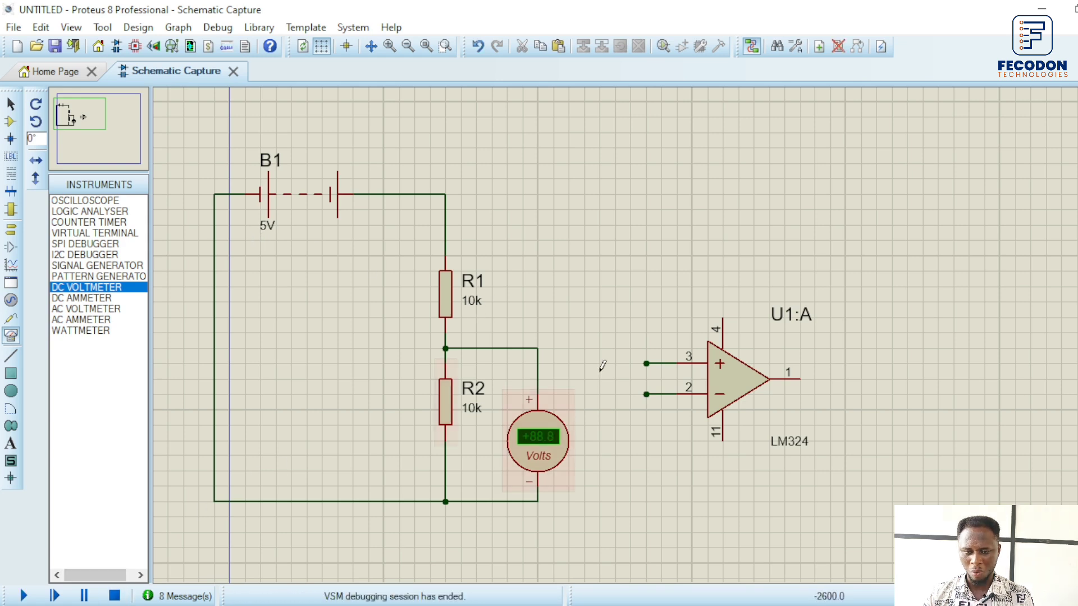
- Set resistor R1's value to 20k and run the simulation of the divider
double_click(477, 303)
click(487, 171)
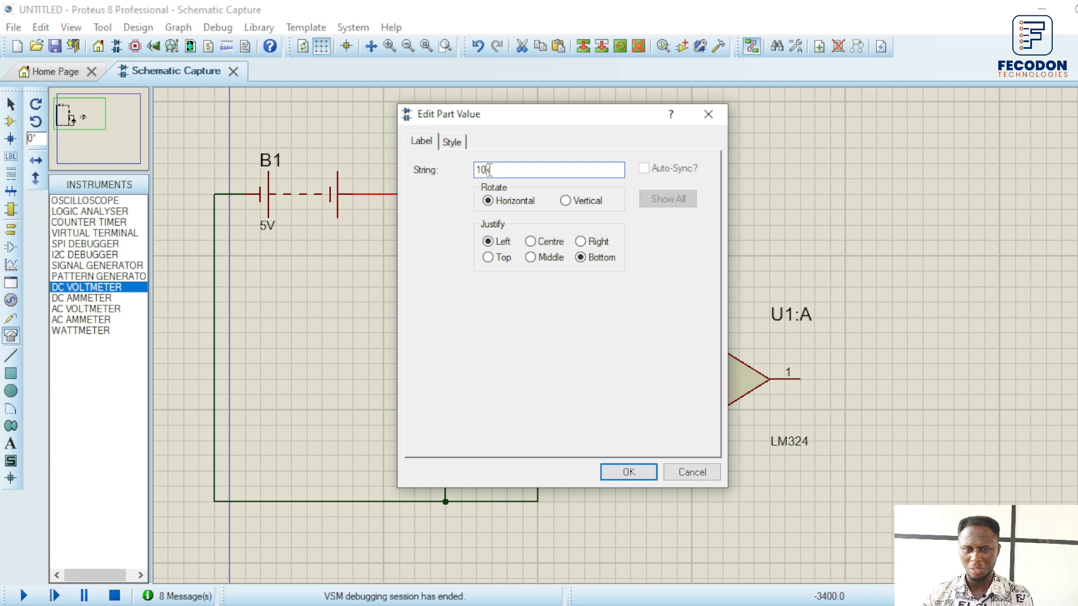
text(2)
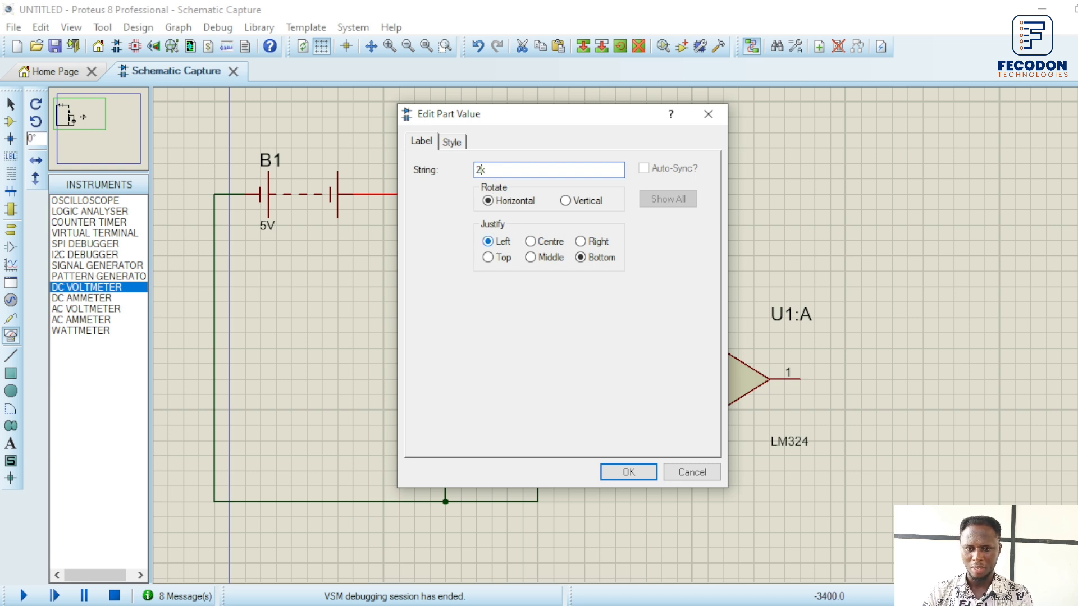
key(Return)
click(596, 233)
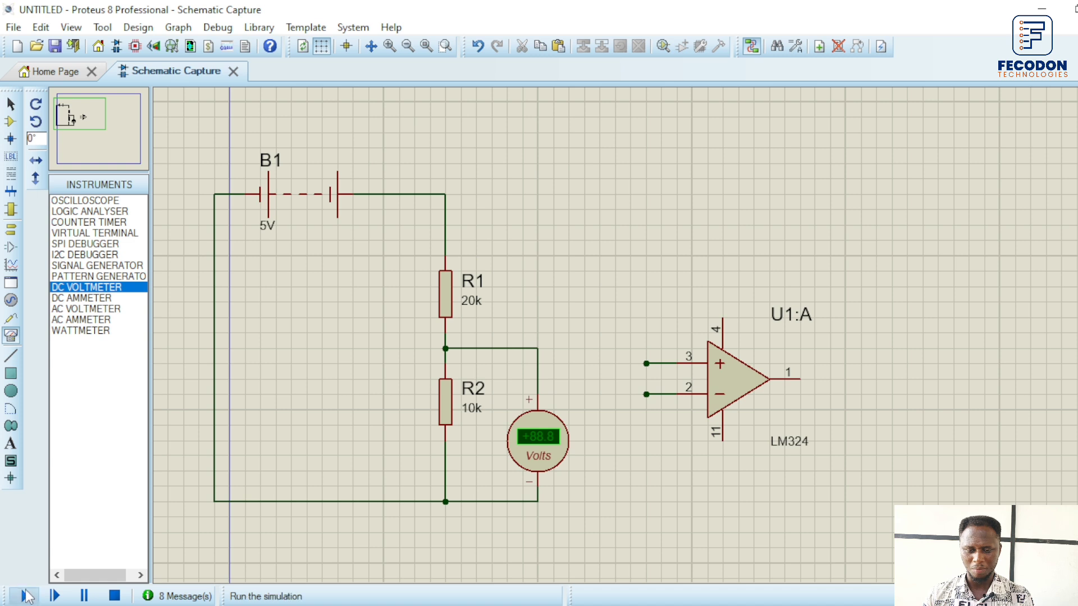
click(24, 595)
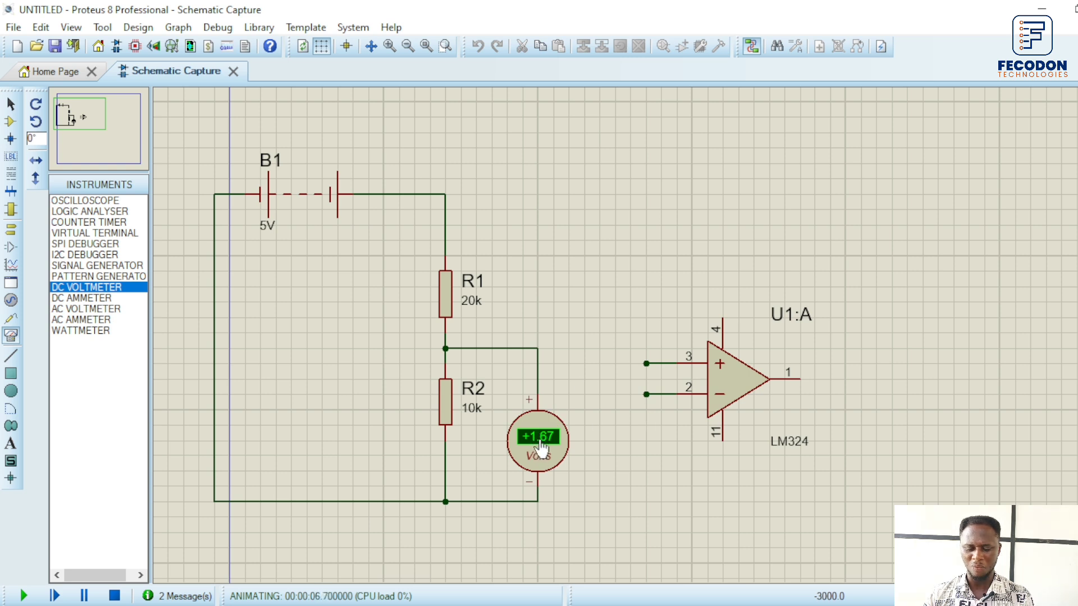
- Show the schematic and the Word document side by side to compare the divider with the Vout formula, then return to the full-size Proteus schematic
key(super+Left)
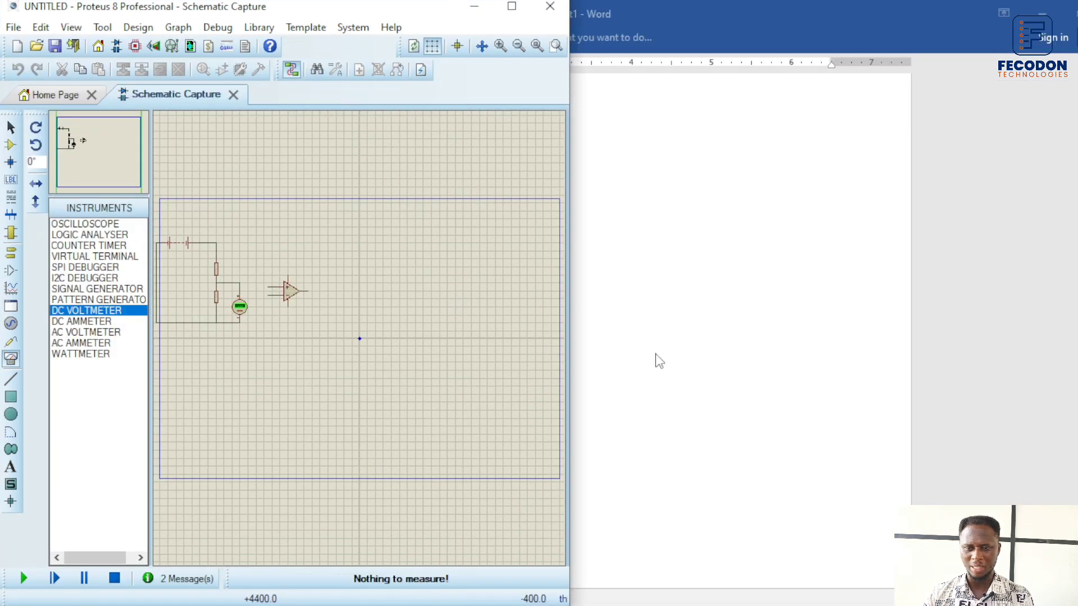
click(751, 352)
key(super+Right)
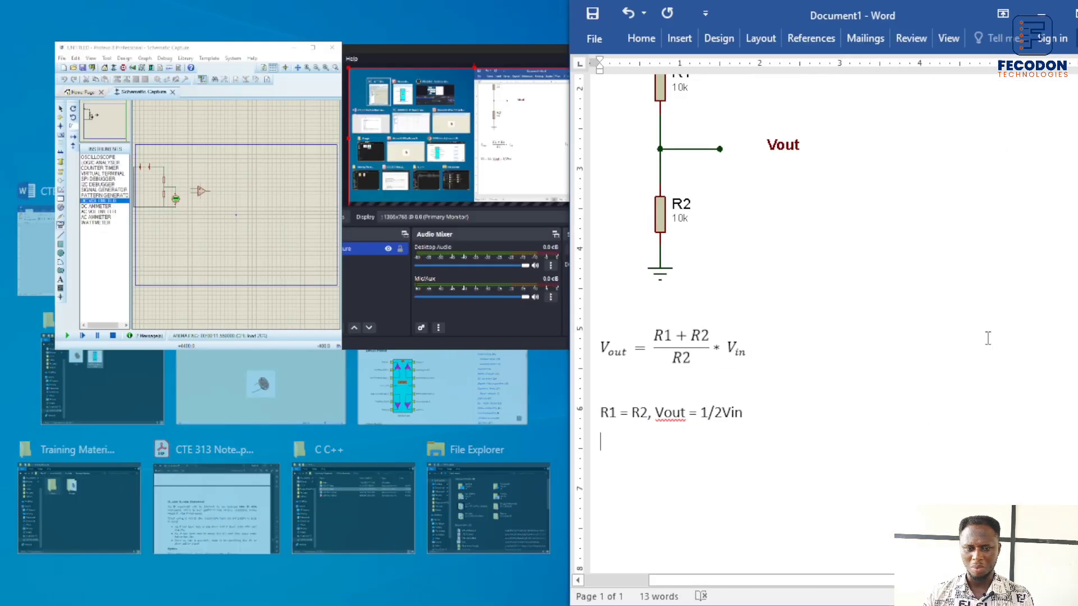
click(107, 180)
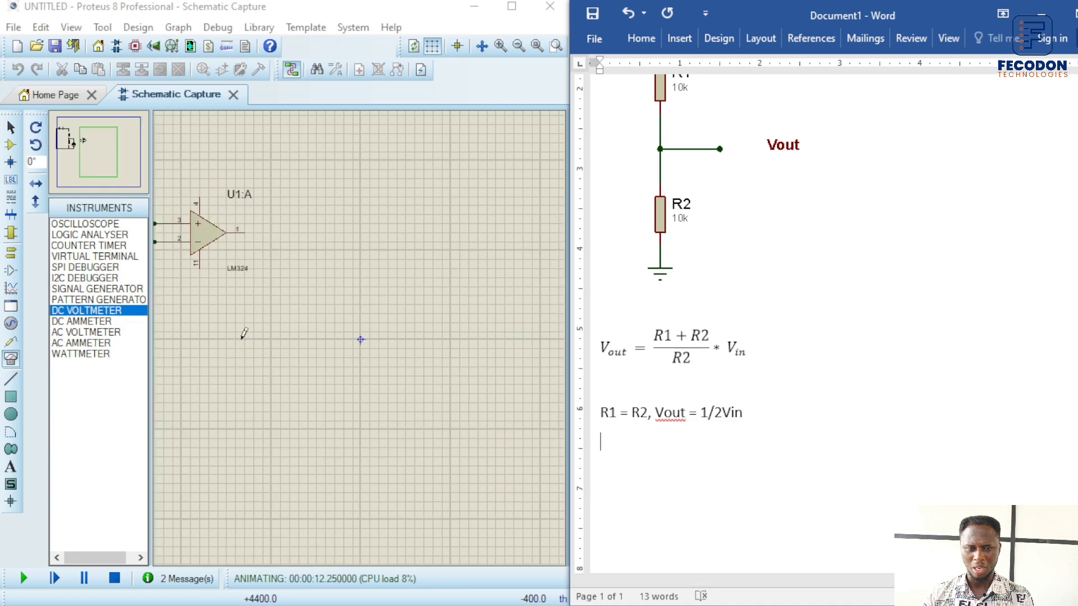
click(53, 138)
click(61, 138)
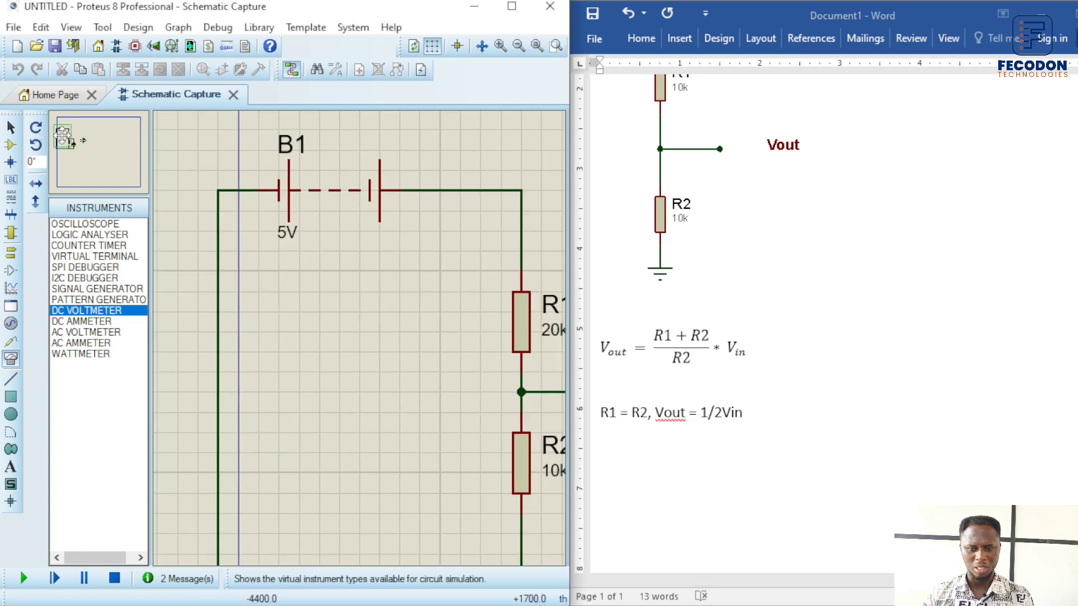
scroll(61, 138, down, 1)
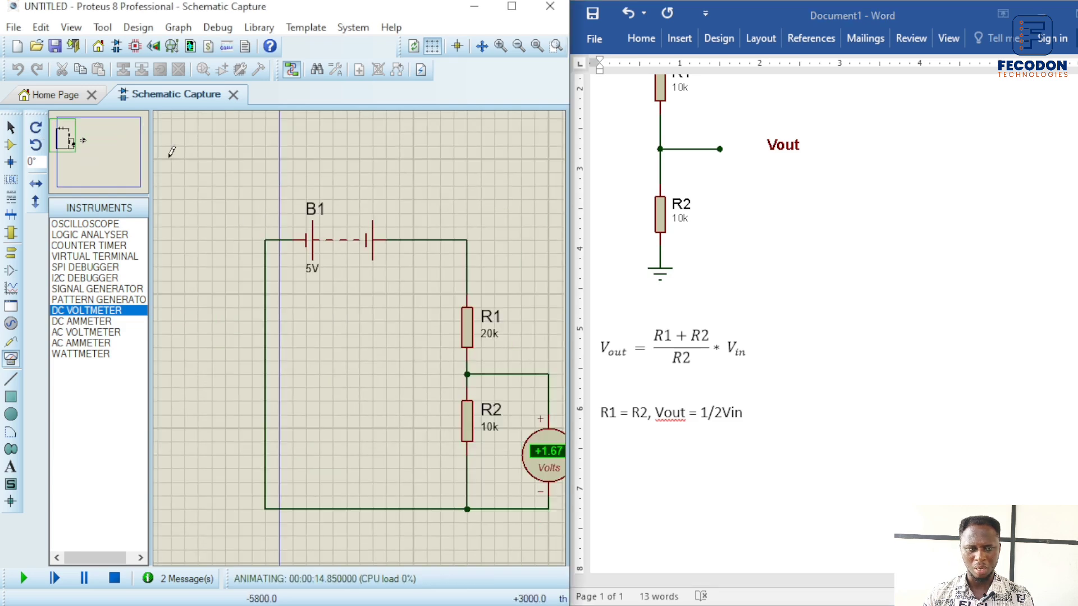
drag(509, 311, 561, 315)
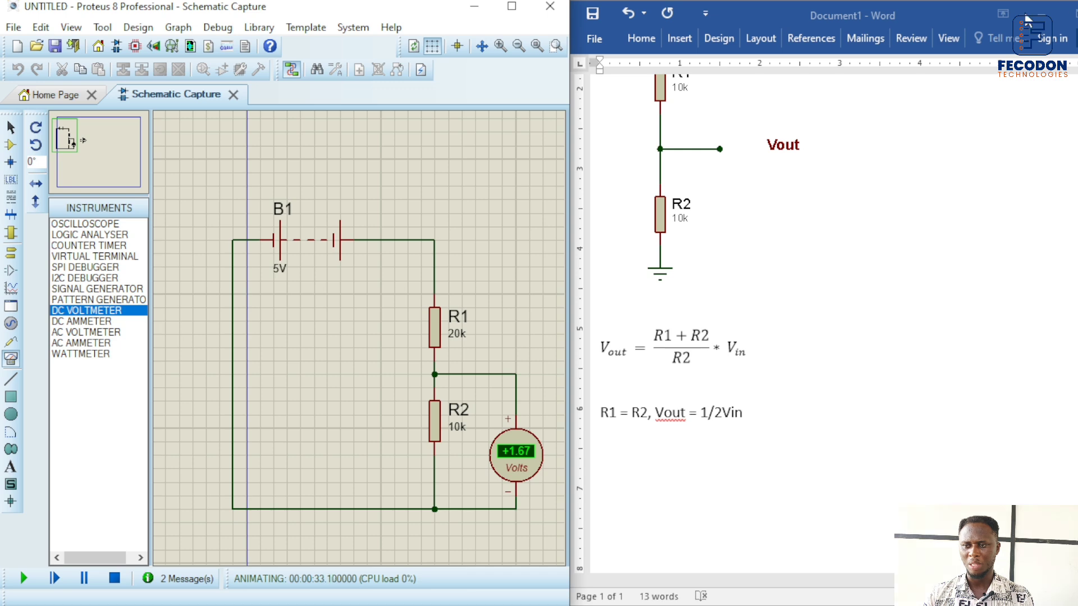
click(1041, 16)
click(517, 8)
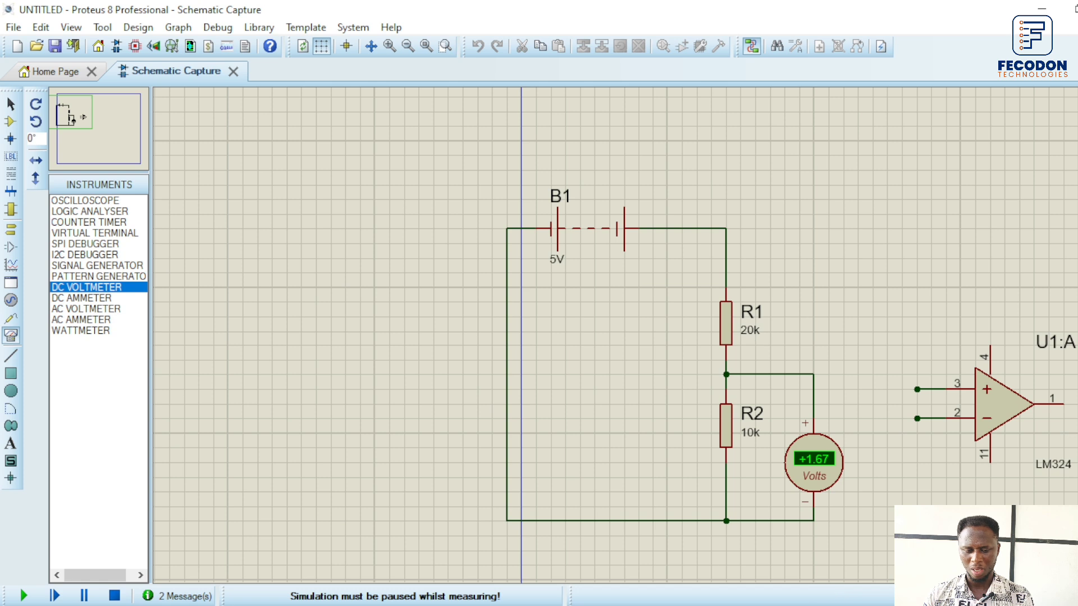
- Stop the simulation and set resistor R1's value to 10k
click(115, 595)
double_click(763, 327)
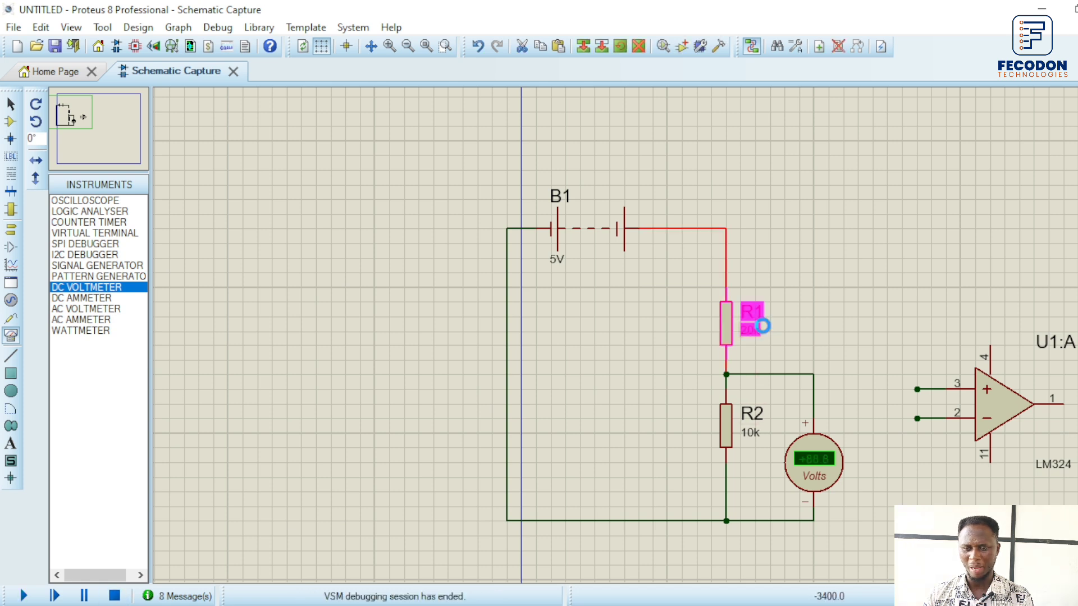
key(Right)
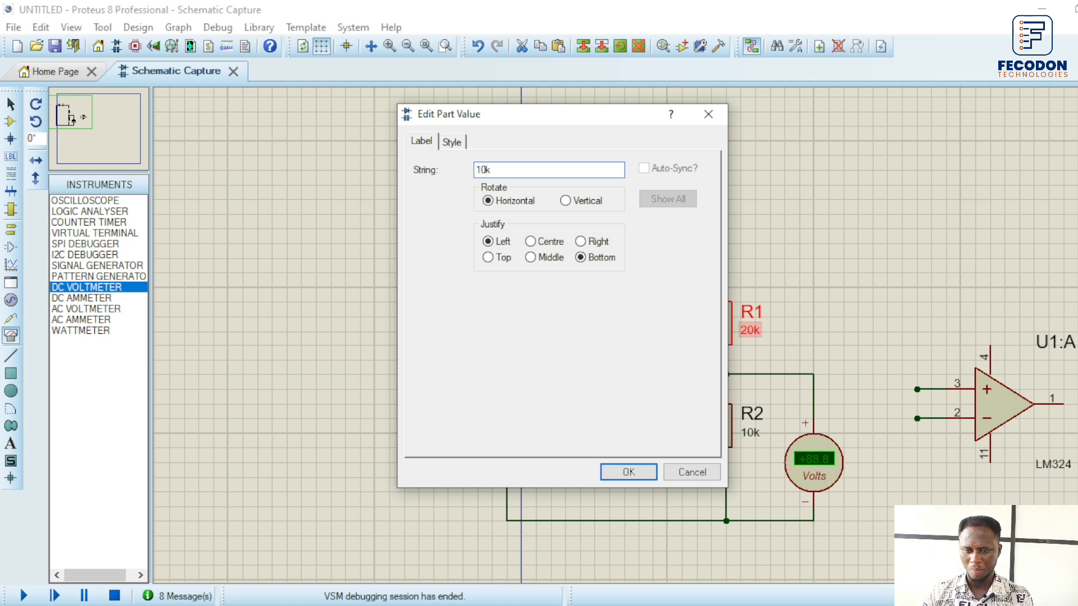
key(Return)
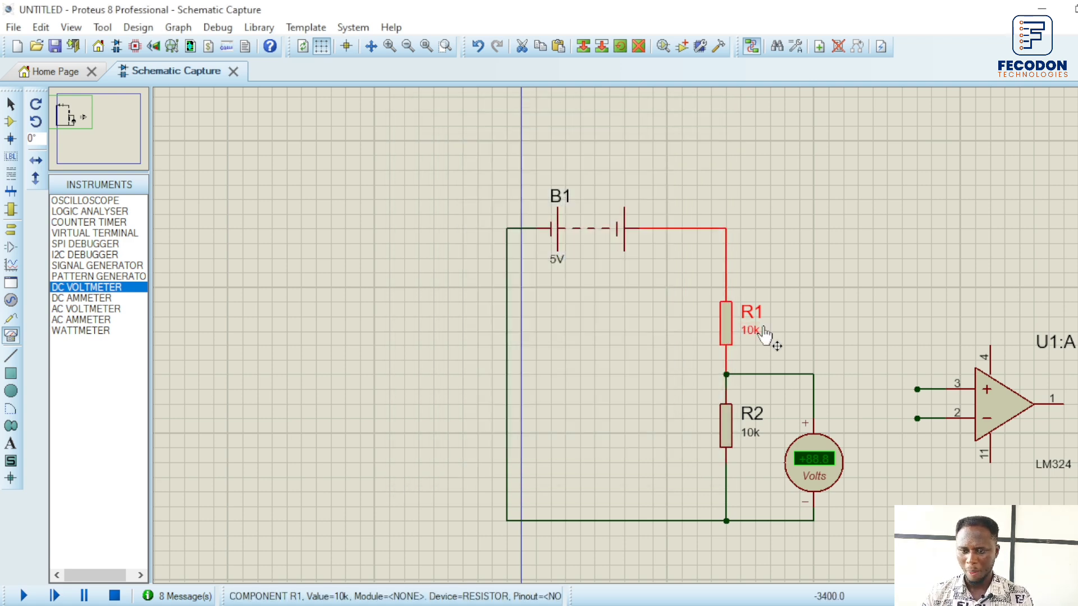
- Set resistor R2's value to 20k and start the simulation
double_click(755, 438)
key(Right)
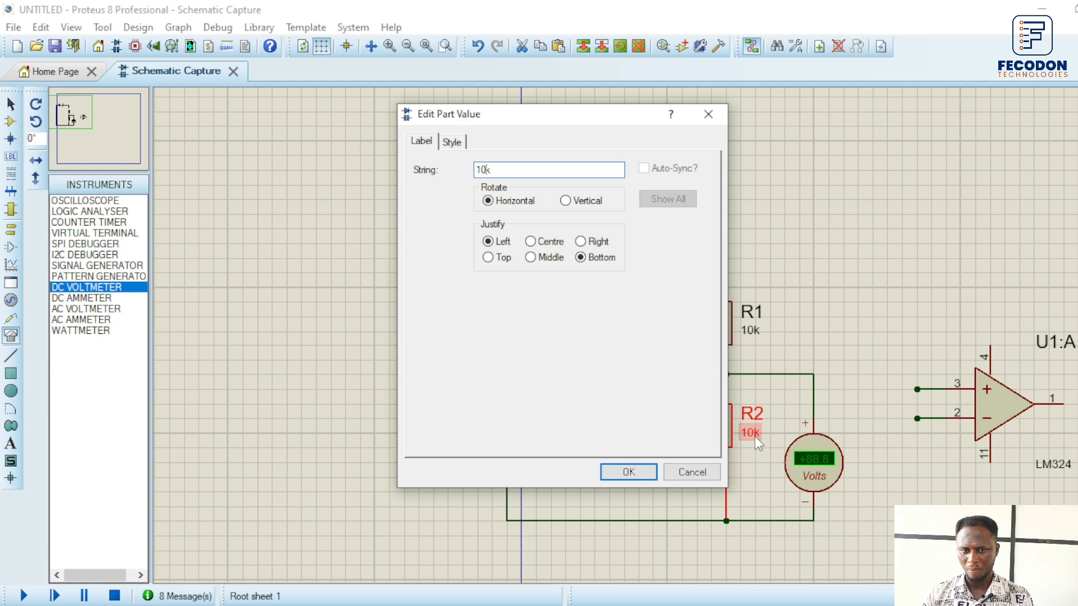
key(BackSpace)
key(BackSpace)
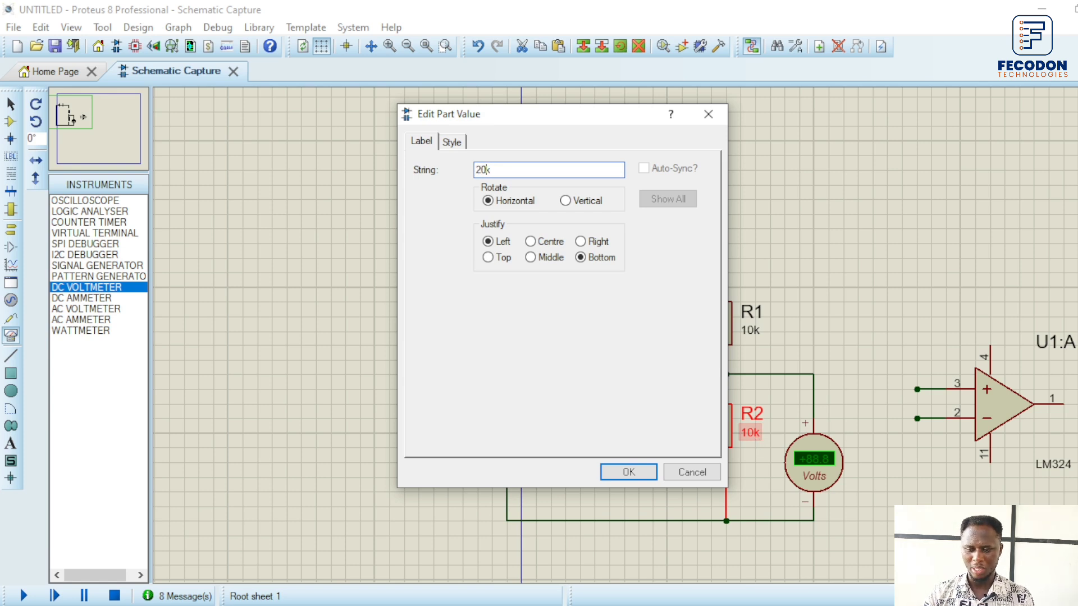
text(2)
key(Return)
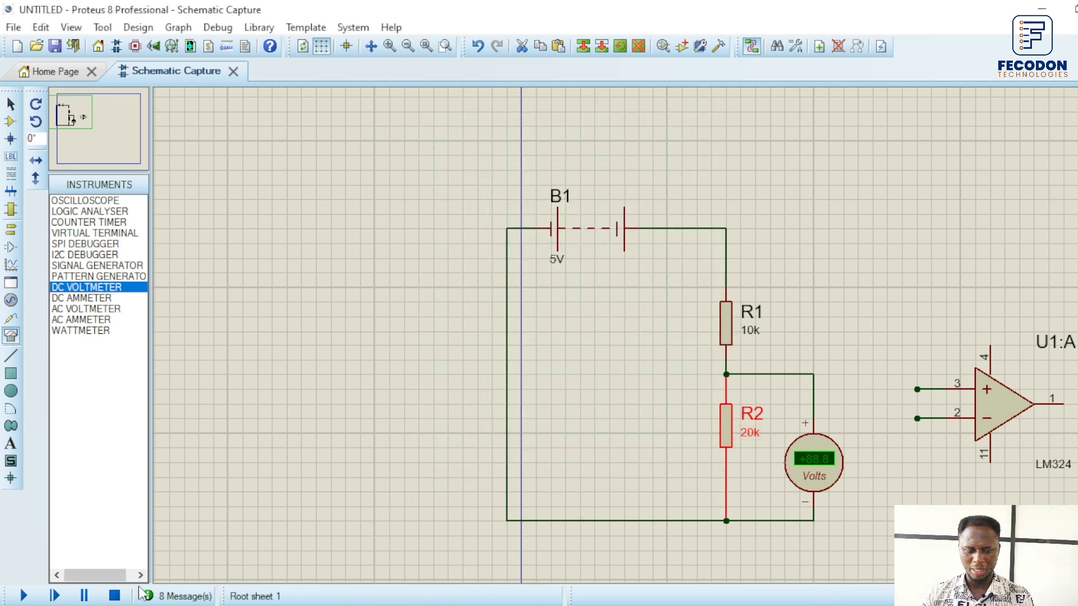
click(22, 597)
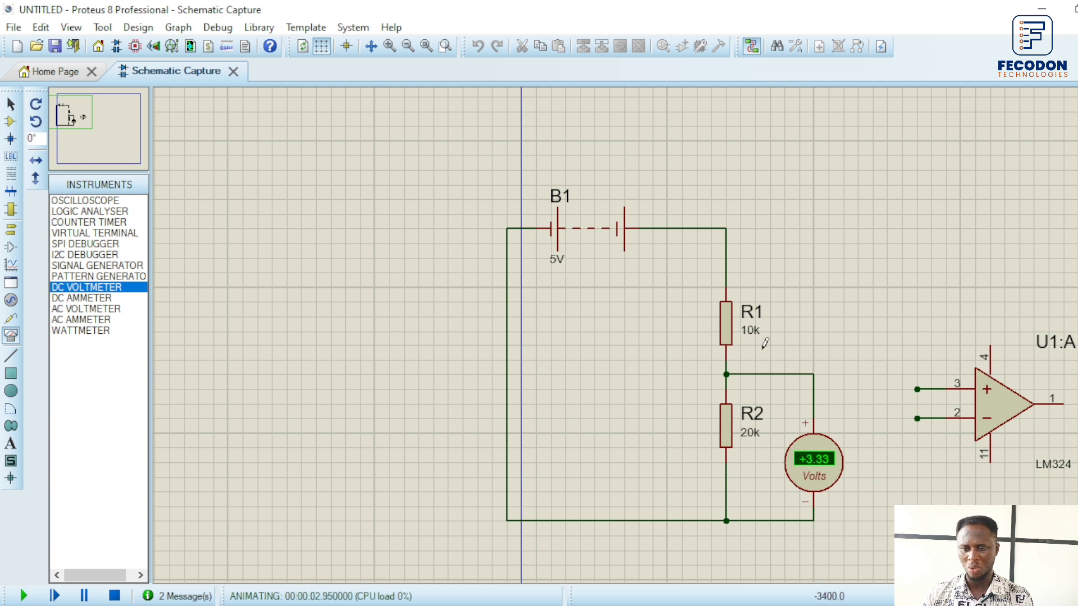
drag(1045, 304, 1076, 289)
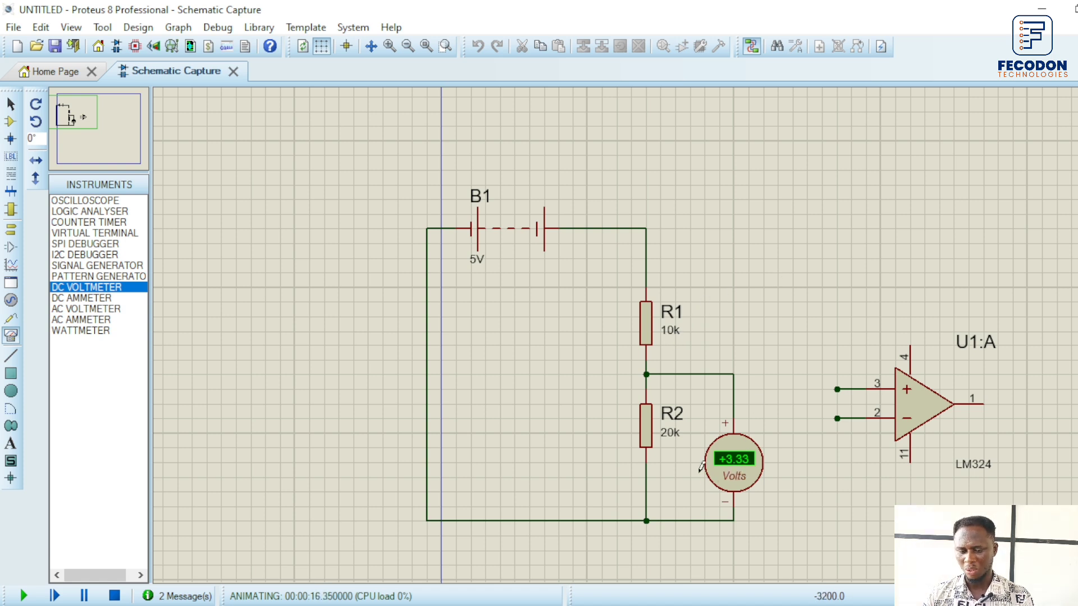
- Stop the simulation, rerun it with R1 at 10k and R2 at 20k, and stop it again
click(114, 597)
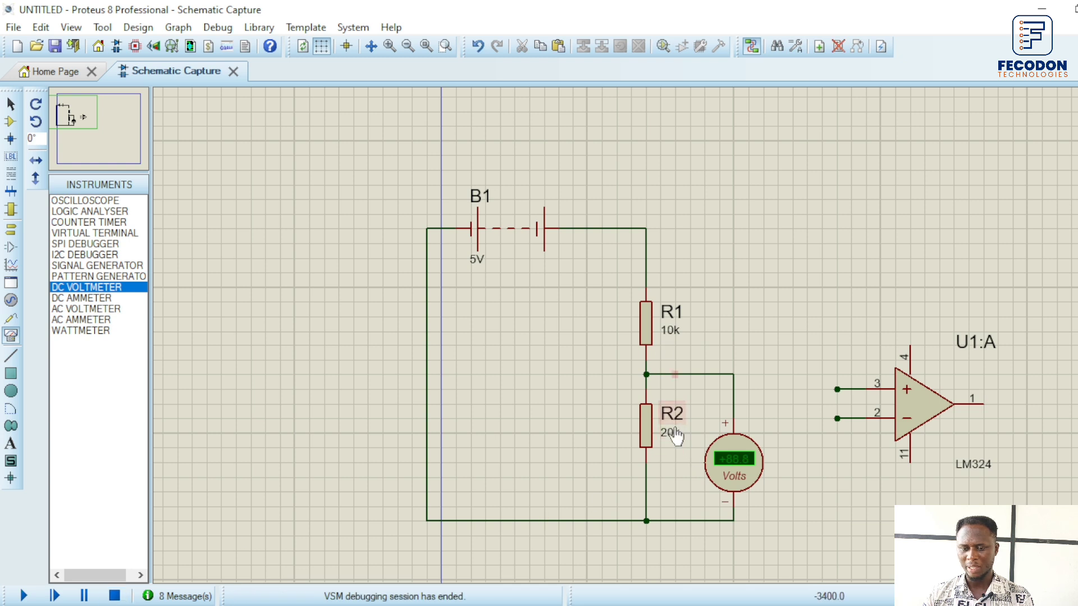
double_click(674, 340)
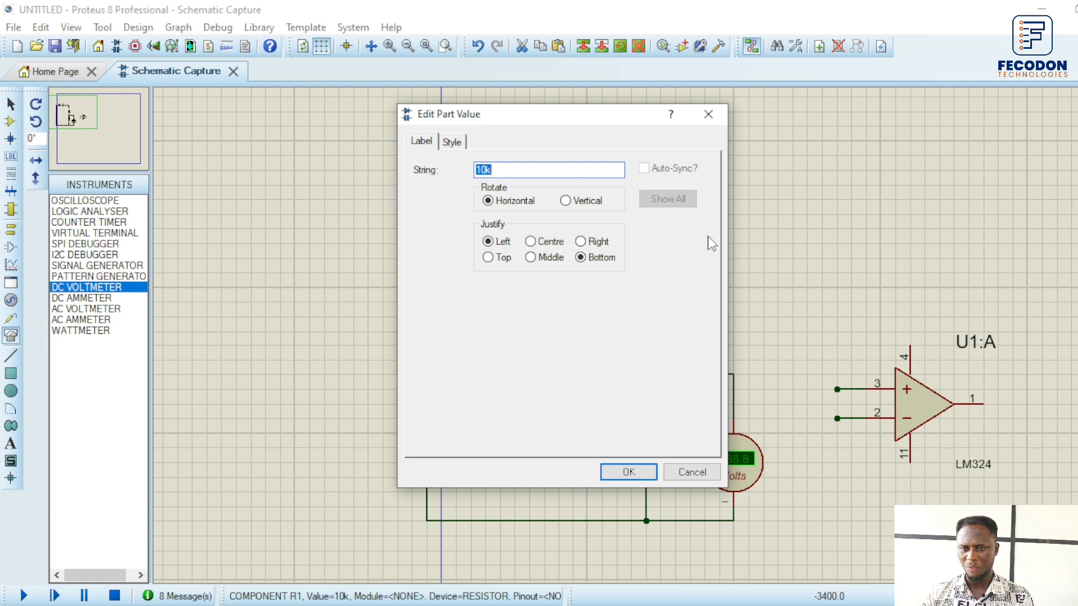
click(710, 112)
click(23, 596)
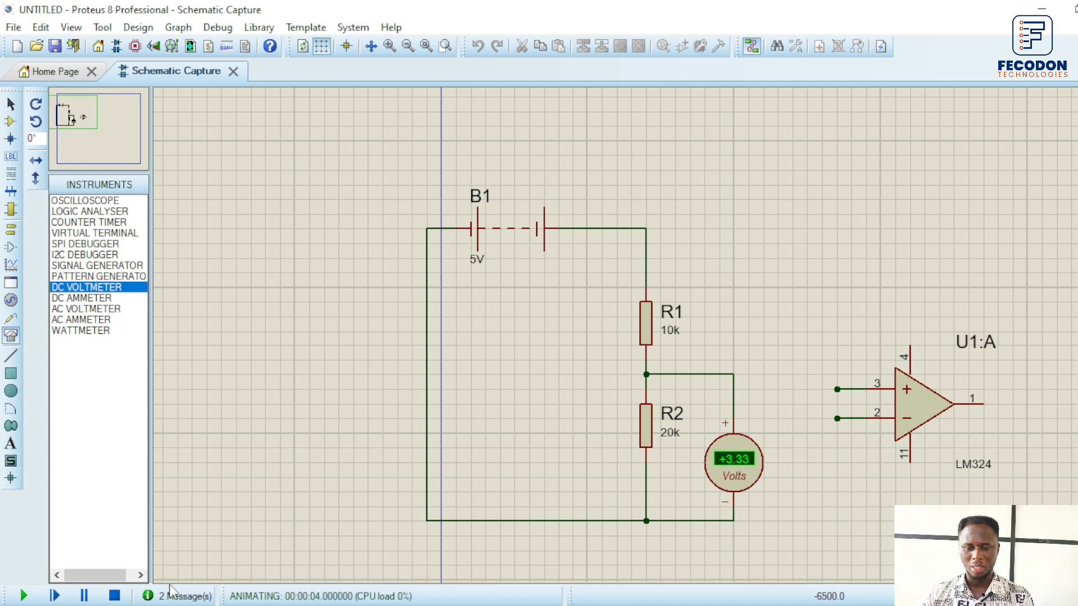
click(115, 596)
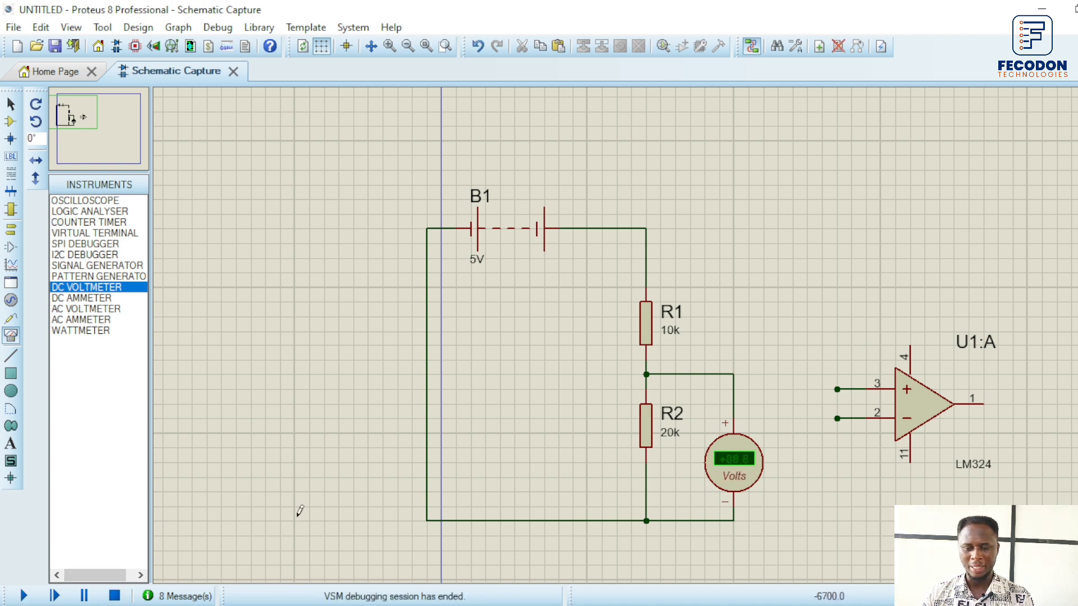
- Set resistor R1's value to 15k and run the simulation with R2 at 20k
double_click(668, 336)
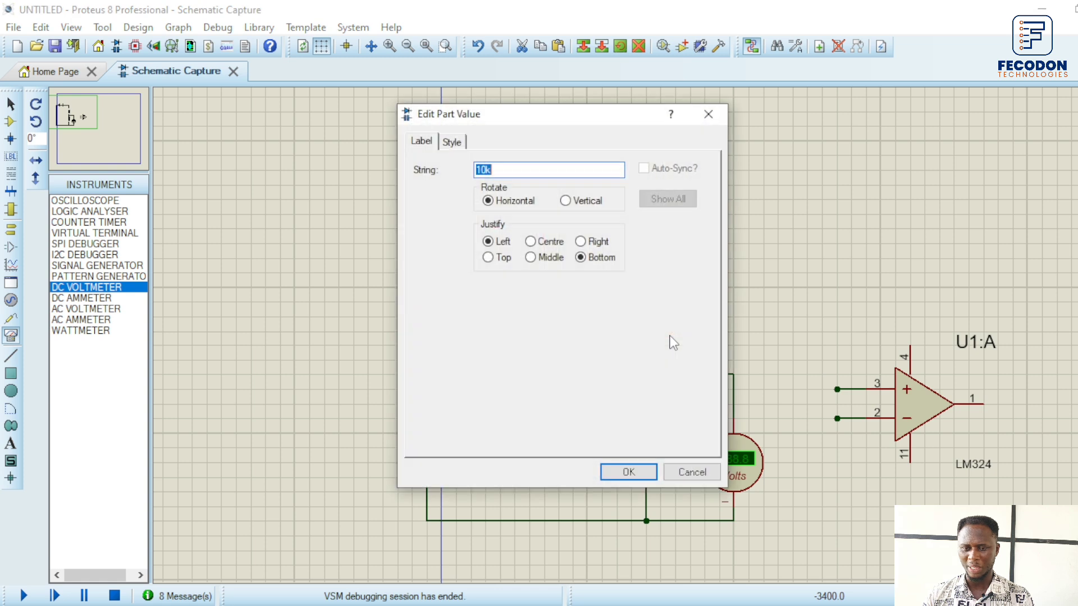
key(End)
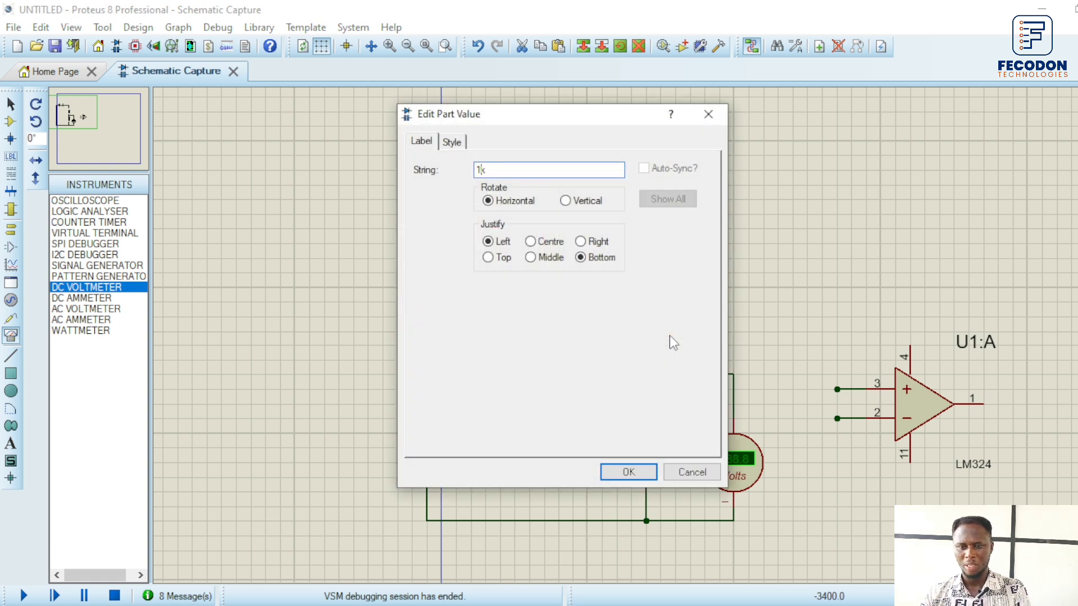
key(Return)
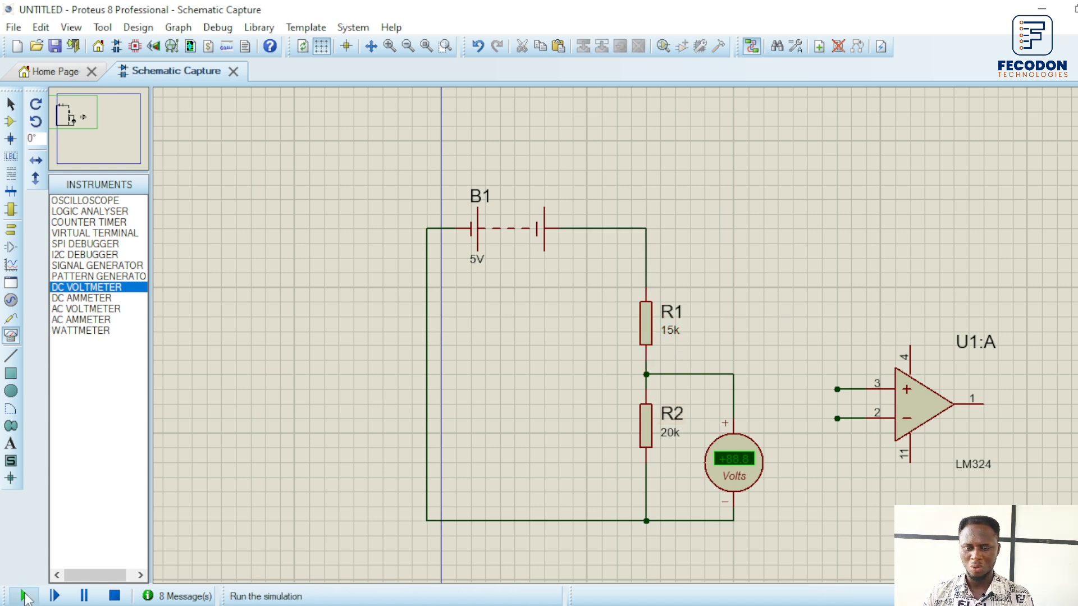
click(23, 597)
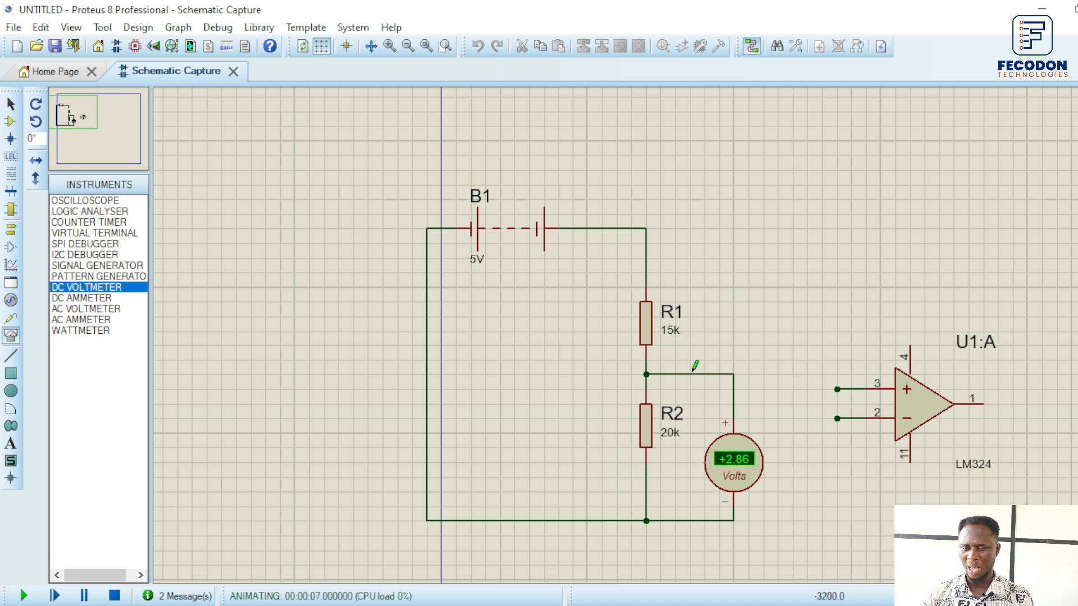
- Examine the R1 and R2 divider branch with its voltmeter in the running simulation, selecting the branch to highlight it
drag(676, 169, 646, 569)
click(730, 209)
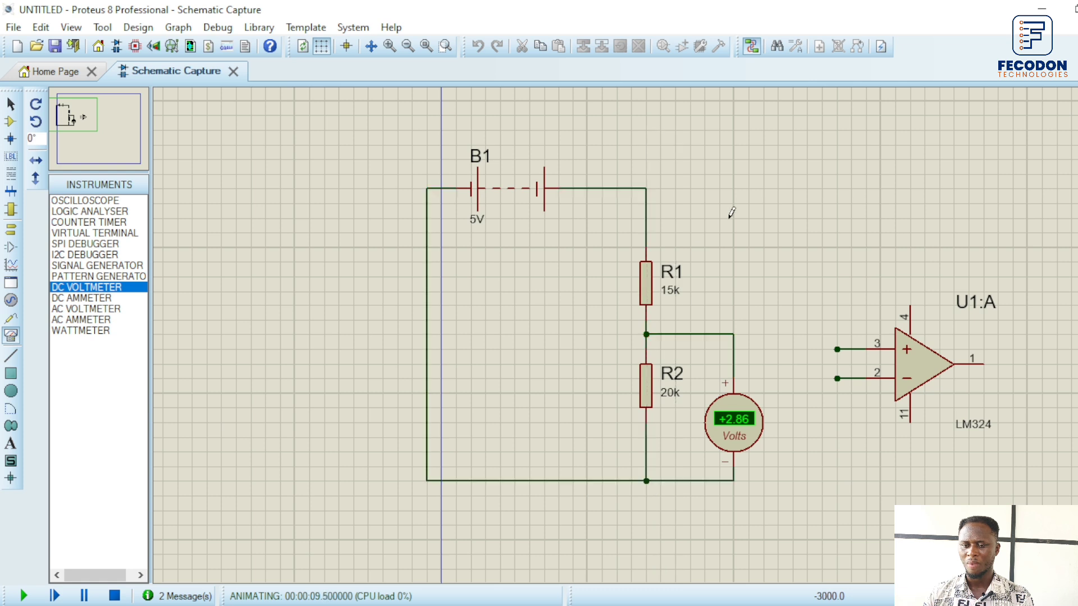
drag(603, 145, 786, 556)
click(863, 209)
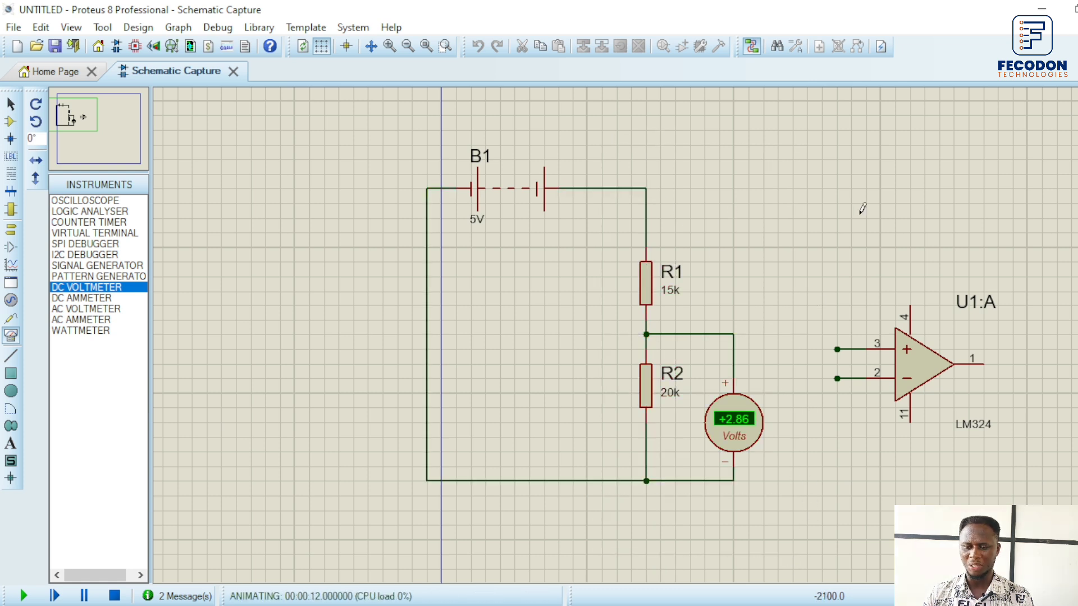
drag(603, 146, 793, 511)
click(840, 284)
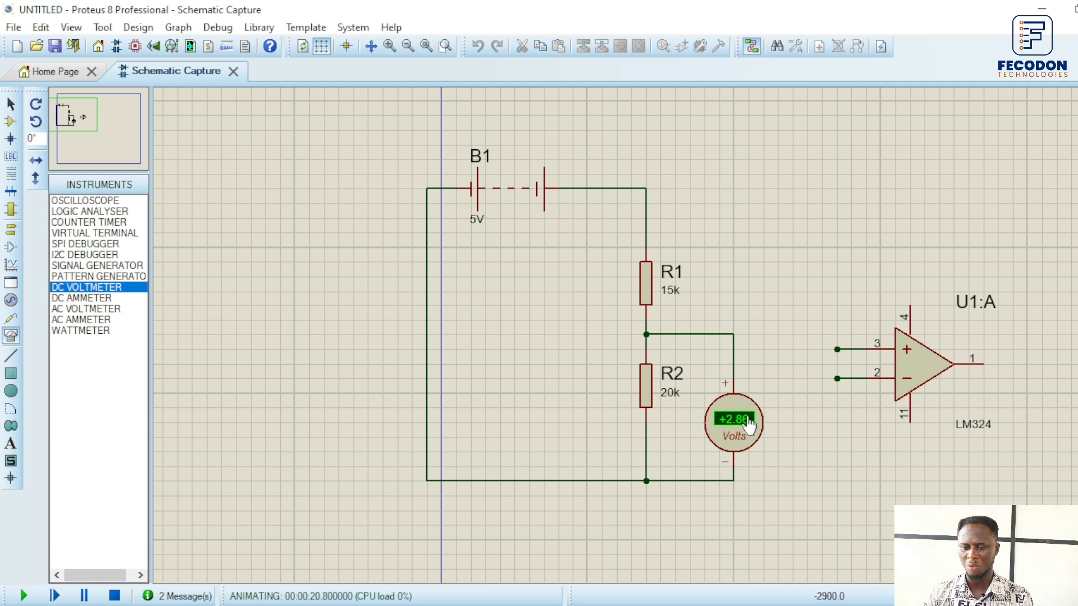
drag(617, 159, 792, 511)
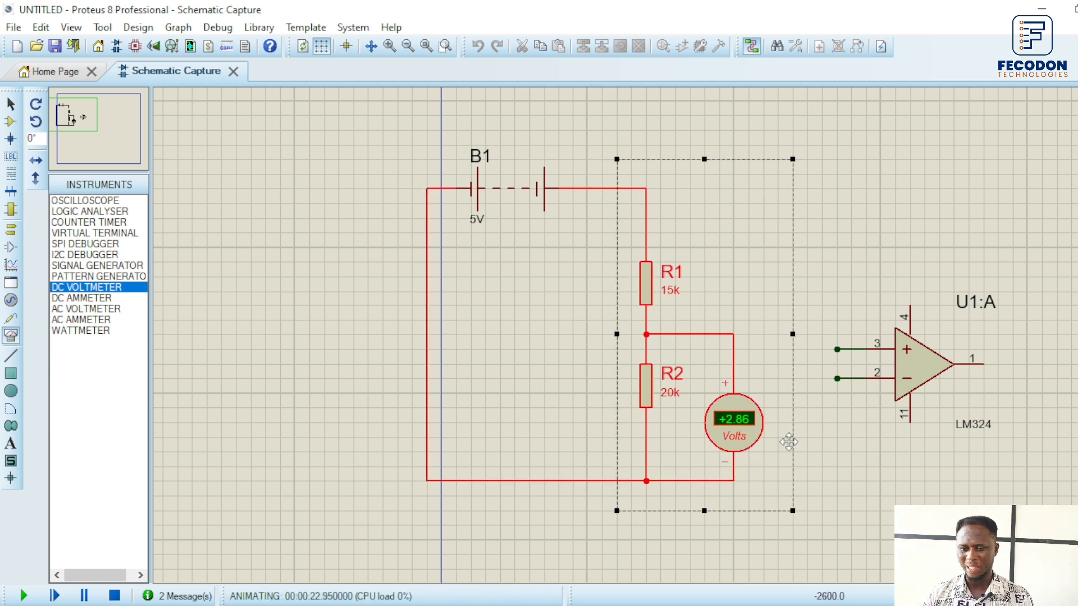
click(847, 217)
drag(602, 146, 775, 517)
click(845, 215)
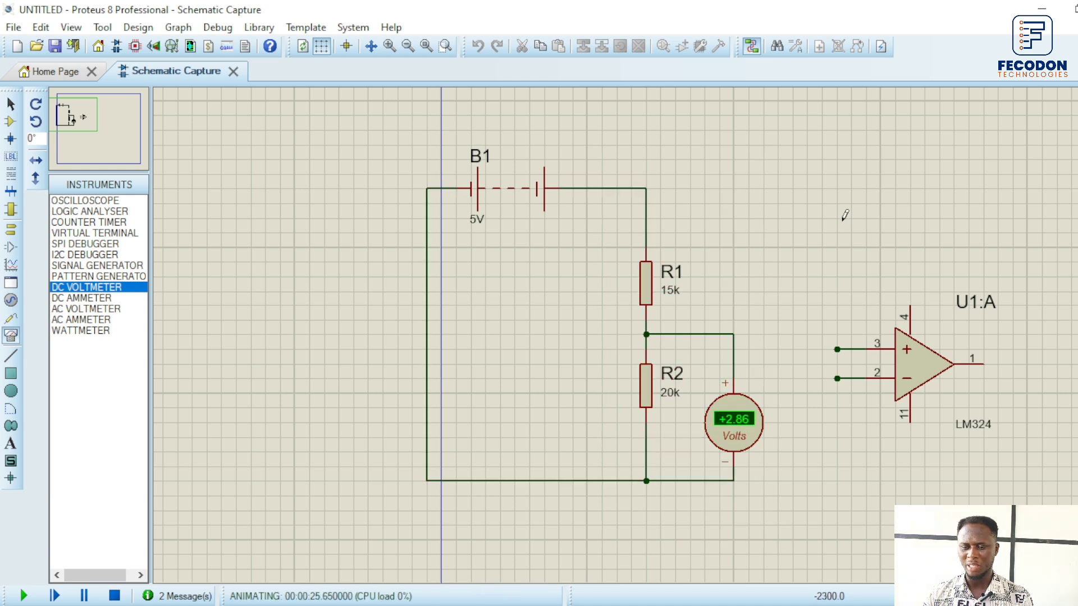
drag(632, 160, 804, 515)
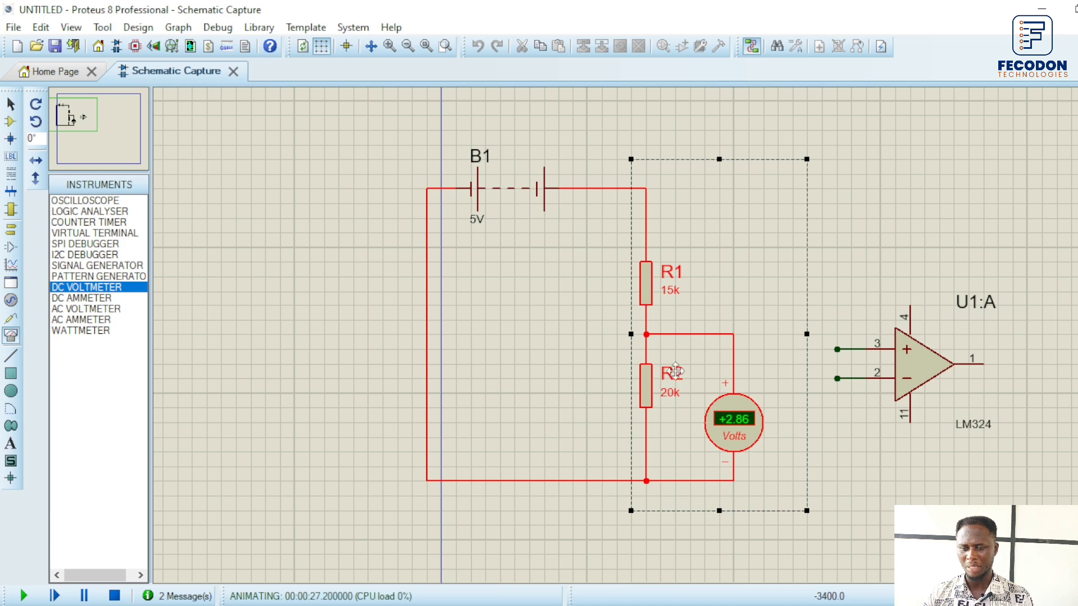
click(887, 236)
drag(615, 143, 806, 527)
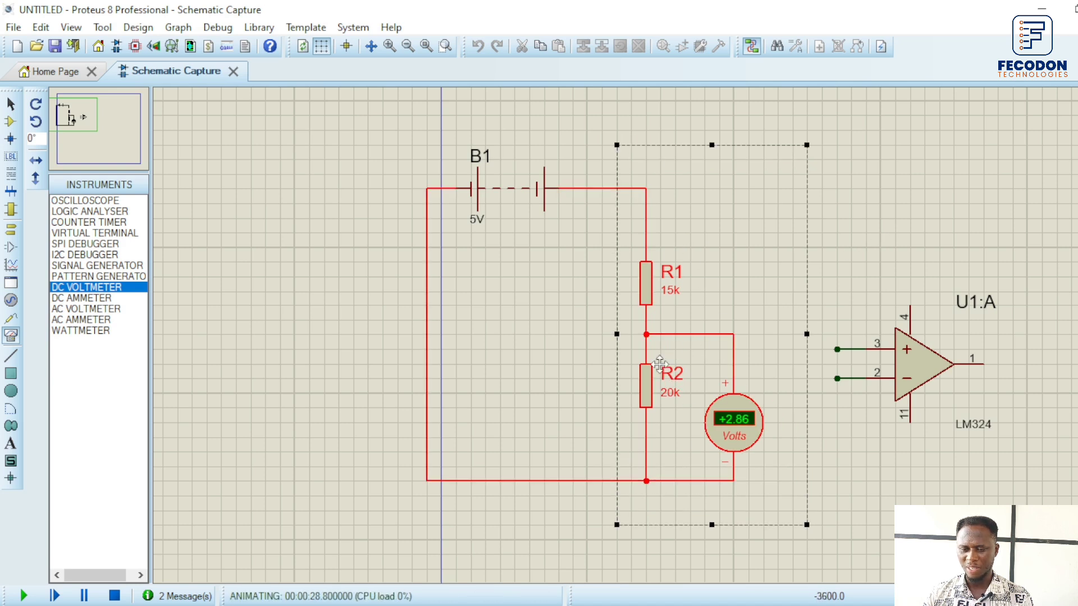
click(901, 235)
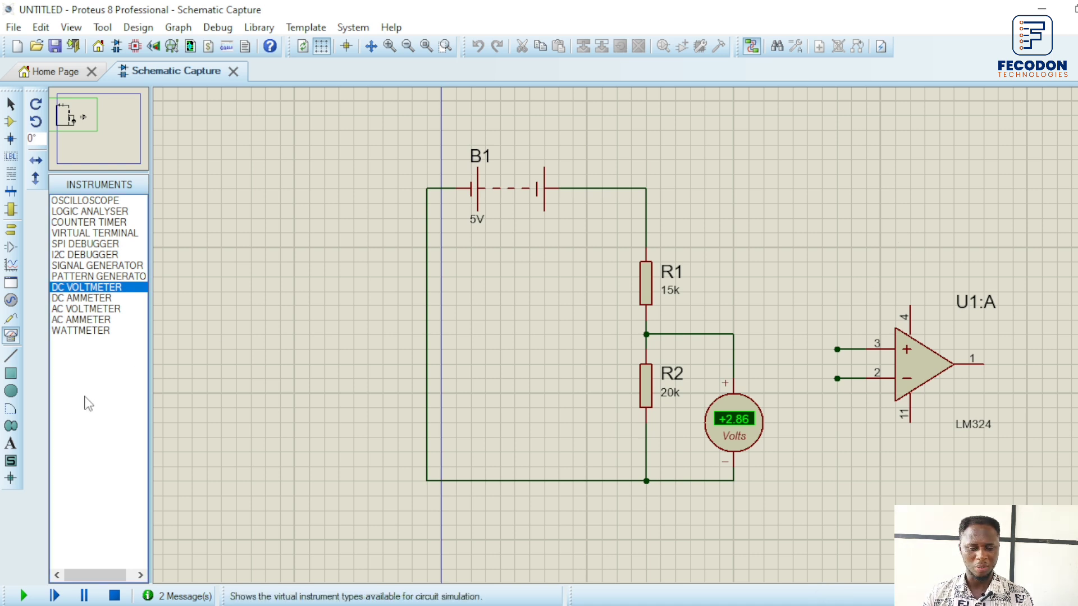
- Stop the simulation and highlight the LM324 op-amp and the divider branch in turn, leaving nothing selected
click(114, 596)
drag(793, 247, 1066, 478)
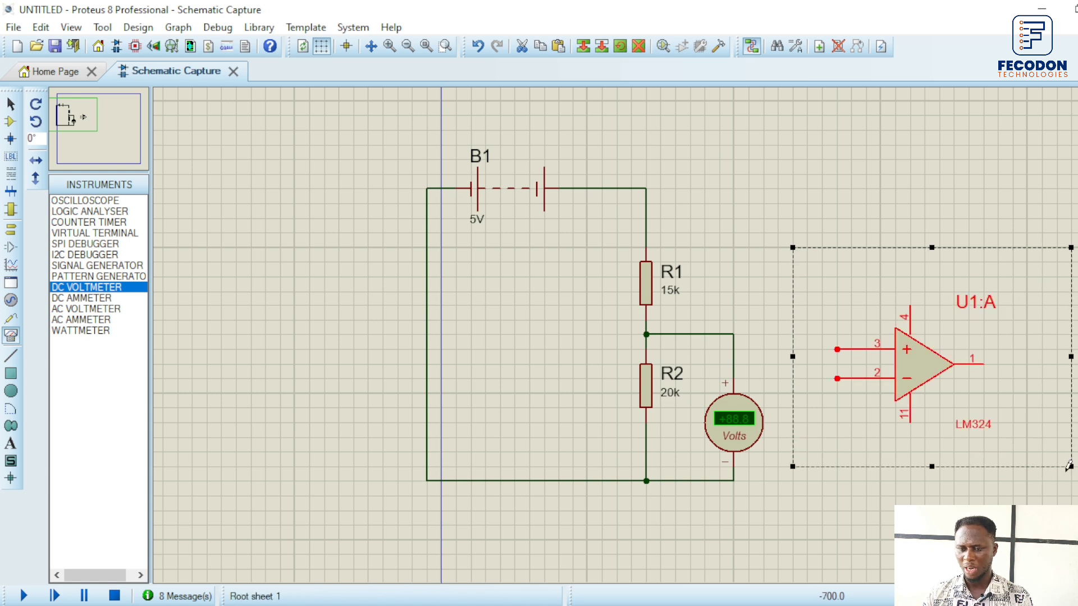
drag(589, 145, 783, 537)
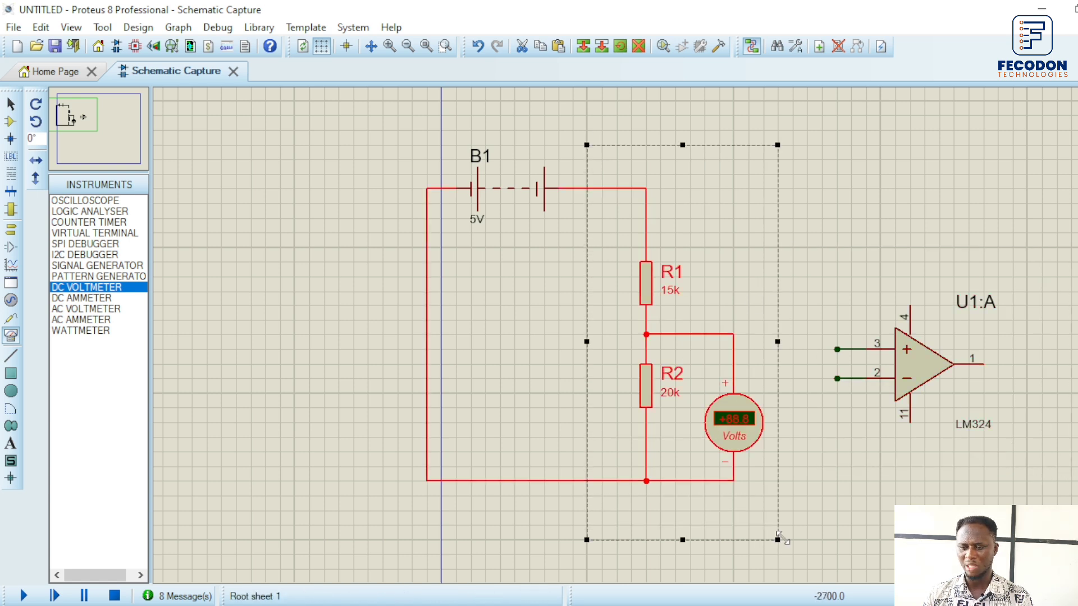
click(829, 456)
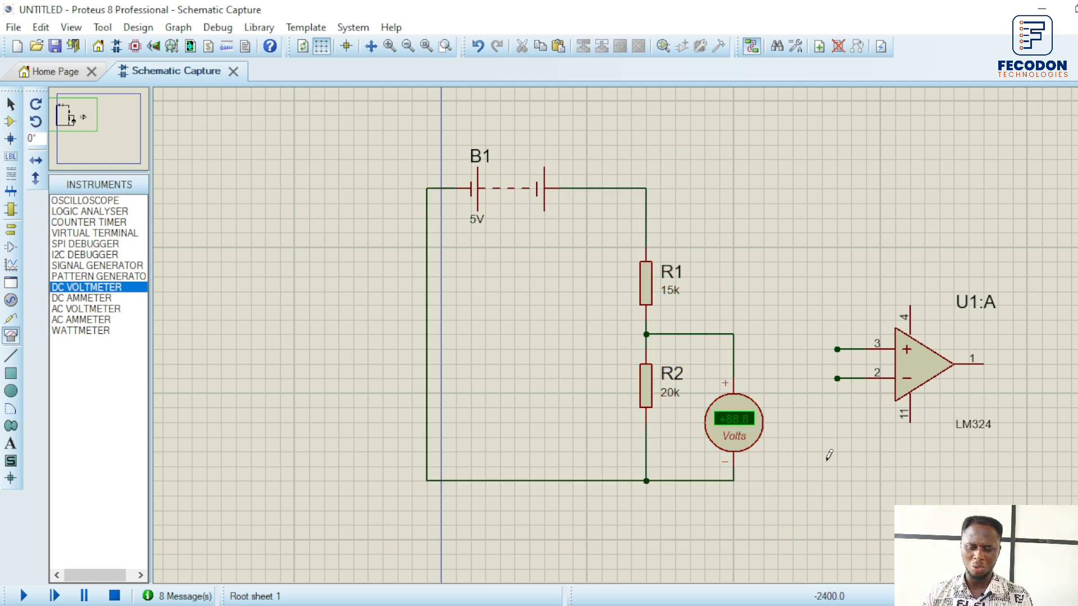